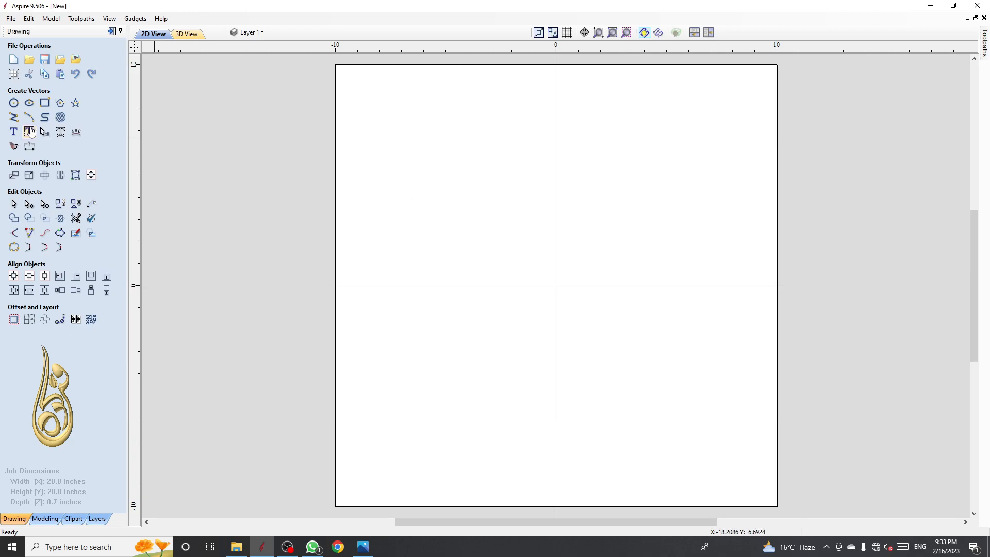
# Draw a circle about 7 inches in diameter centred on the origin.
pyautogui.click(14, 103)
pyautogui.moveTo(556, 285); pyautogui.dragTo(605, 345)
pyautogui.press('Escape')
pyautogui.scroll(2, 560, 293)
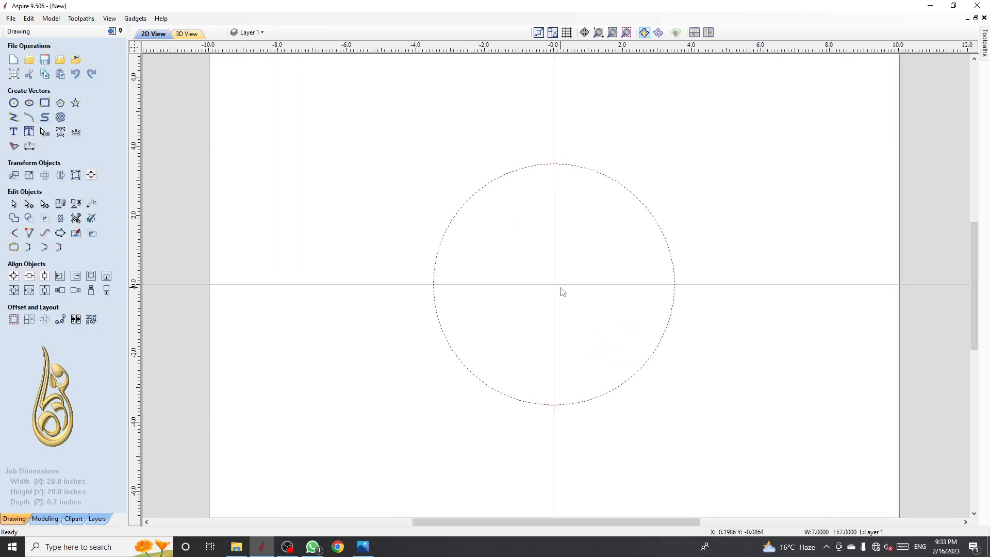
pyautogui.scroll(-1, 559, 293)
pyautogui.scroll(-2, 524, 222)
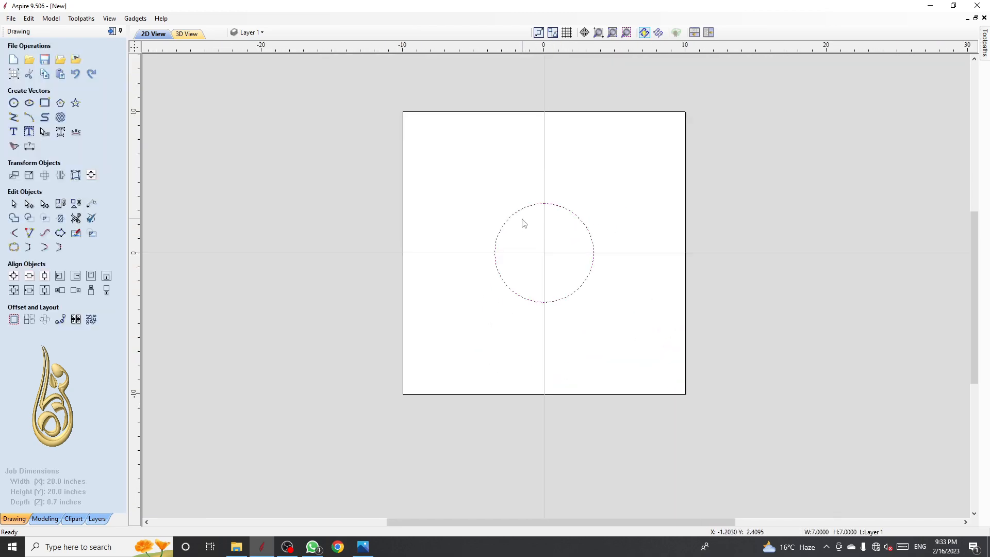
# Offset the circle outwards by 0.5 inches, keeping sharp corners and selecting the new vector.
pyautogui.click(19, 318)
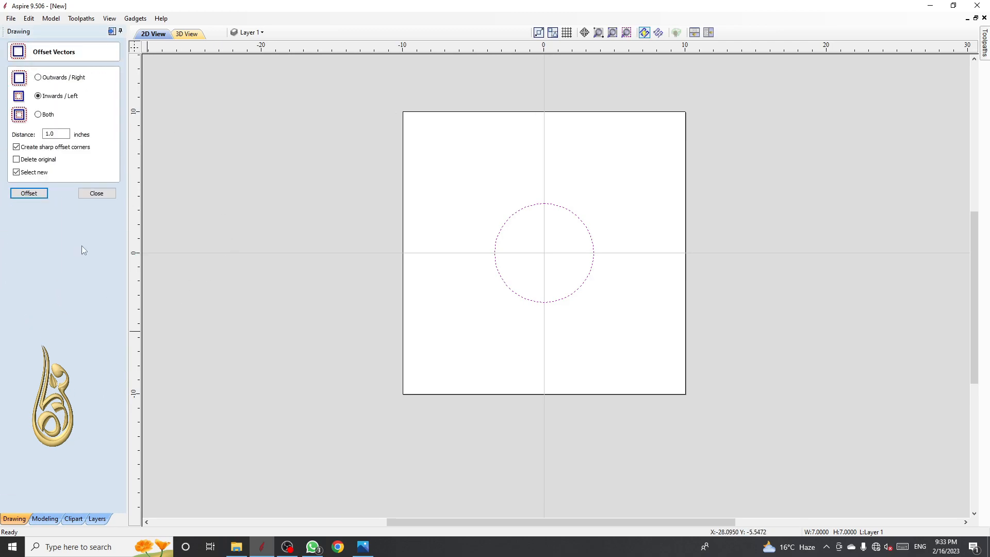
pyautogui.click(97, 194)
pyautogui.click(14, 320)
pyautogui.scroll(2, 557, 297)
pyautogui.scroll(-1, 537, 289)
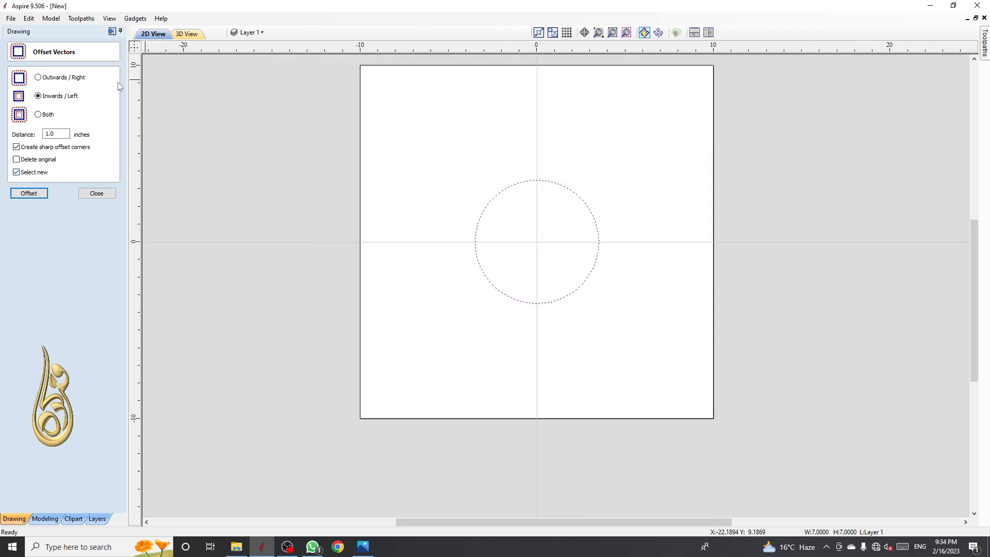
pyautogui.click(76, 85)
pyautogui.doubleClick(49, 134)
pyautogui.write('.5')
pyautogui.click(37, 198)
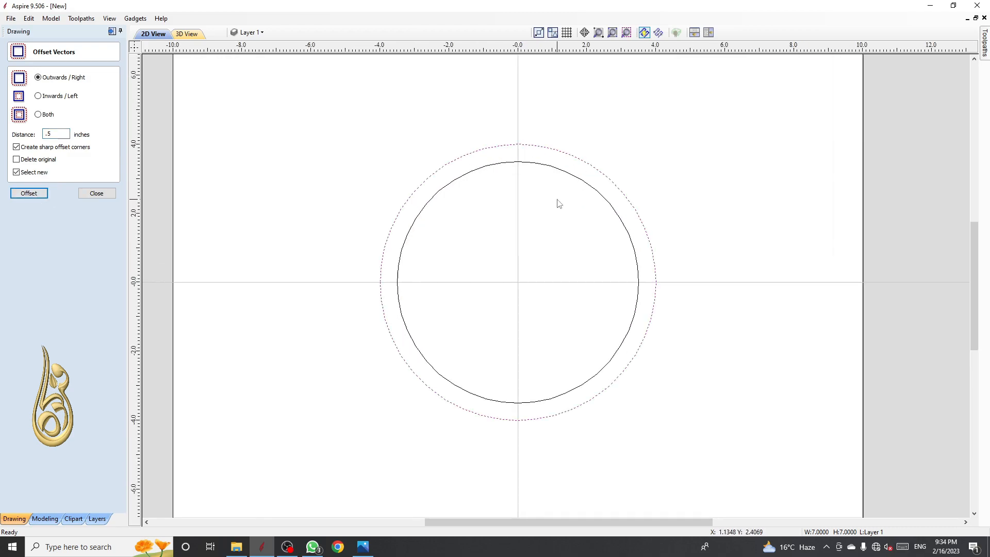
# Turn off Select new and offset the outer circle outwards by another 0.5 inches.
pyautogui.scroll(3, 557, 202)
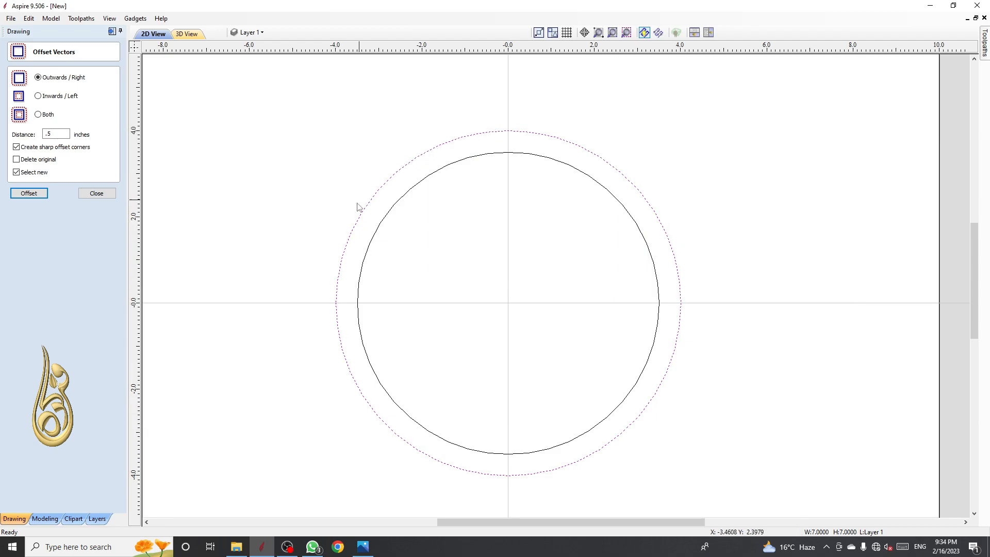
pyautogui.scroll(-3, 645, 412)
pyautogui.scroll(2, 564, 264)
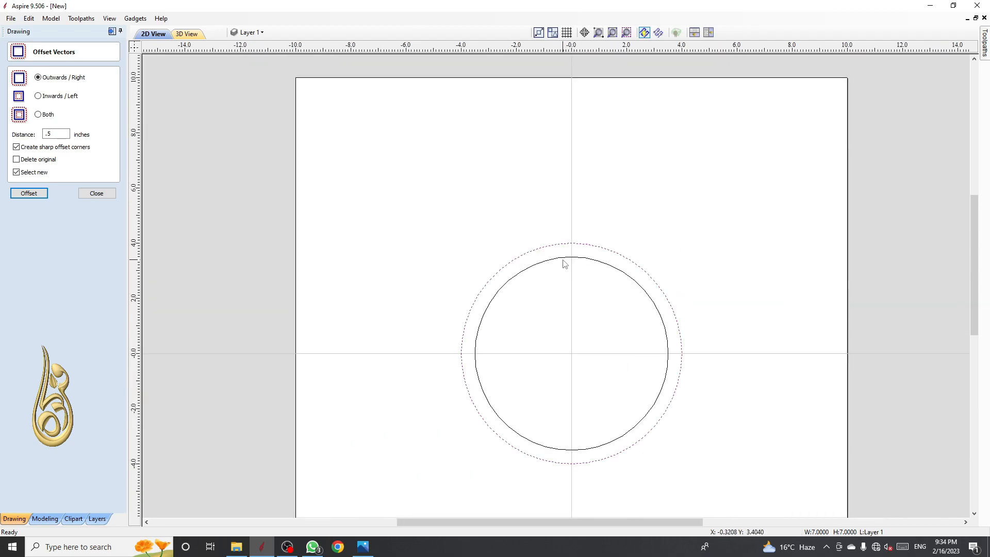
pyautogui.scroll(-1, 567, 252)
pyautogui.scroll(2, 560, 266)
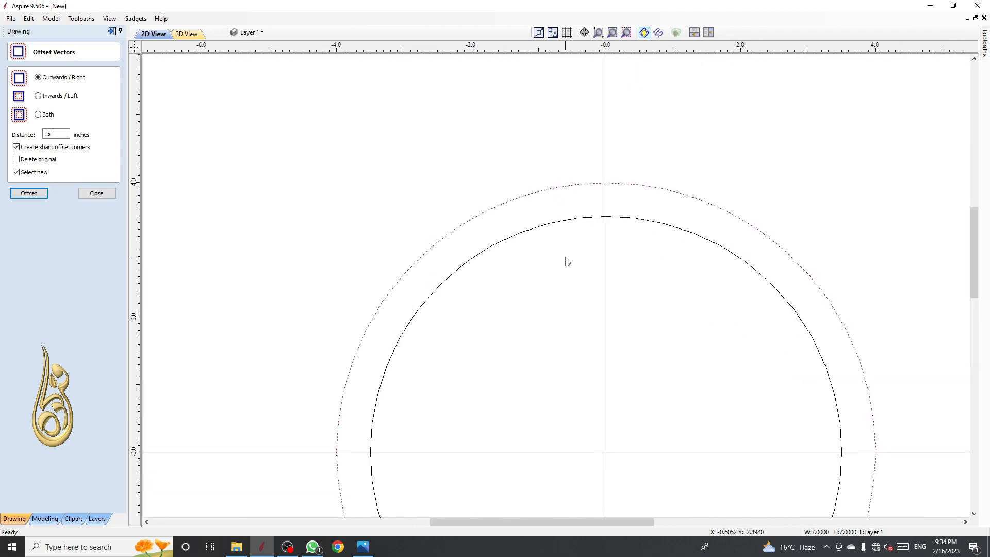
pyautogui.scroll(-1, 601, 209)
pyautogui.scroll(2, 588, 186)
pyautogui.scroll(-1, 585, 174)
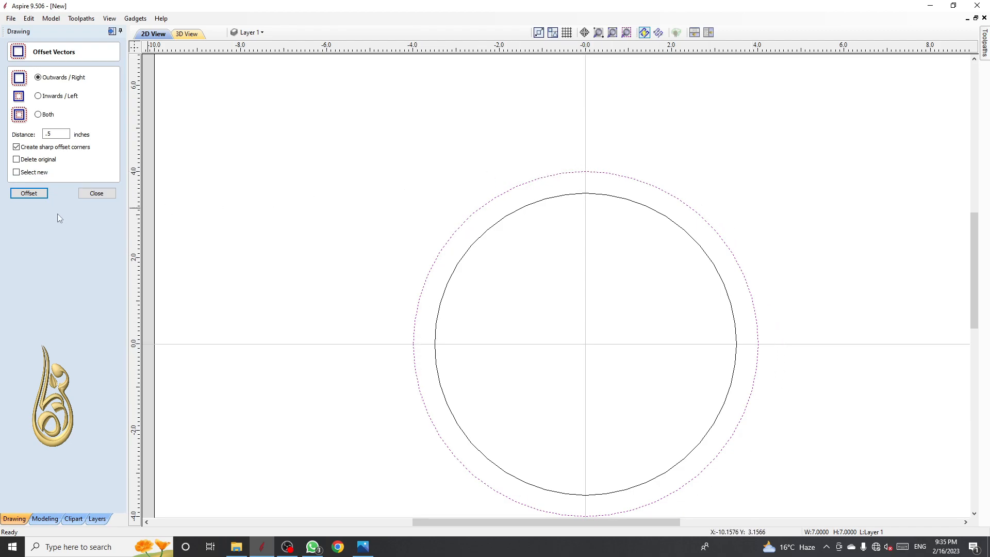
pyautogui.click(32, 194)
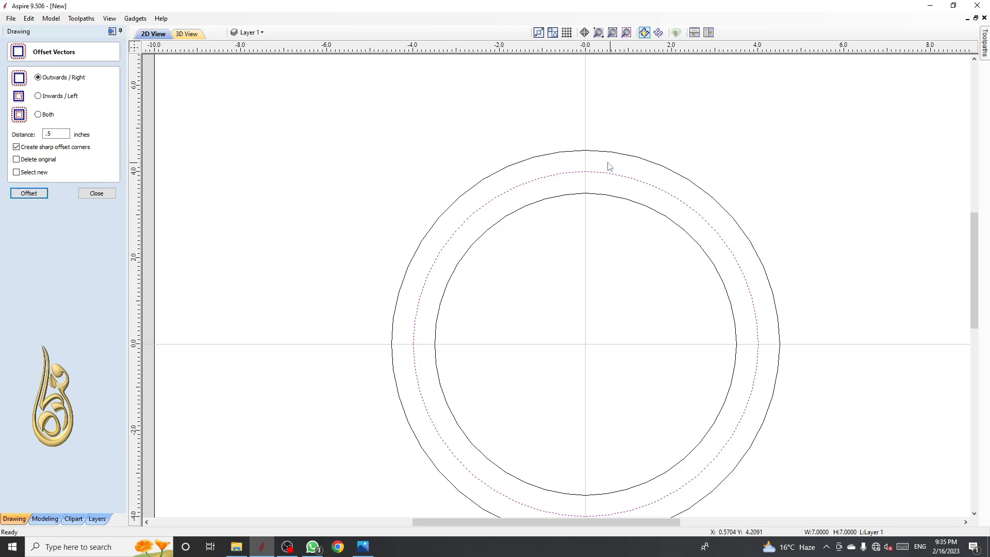
pyautogui.scroll(-2, 414, 389)
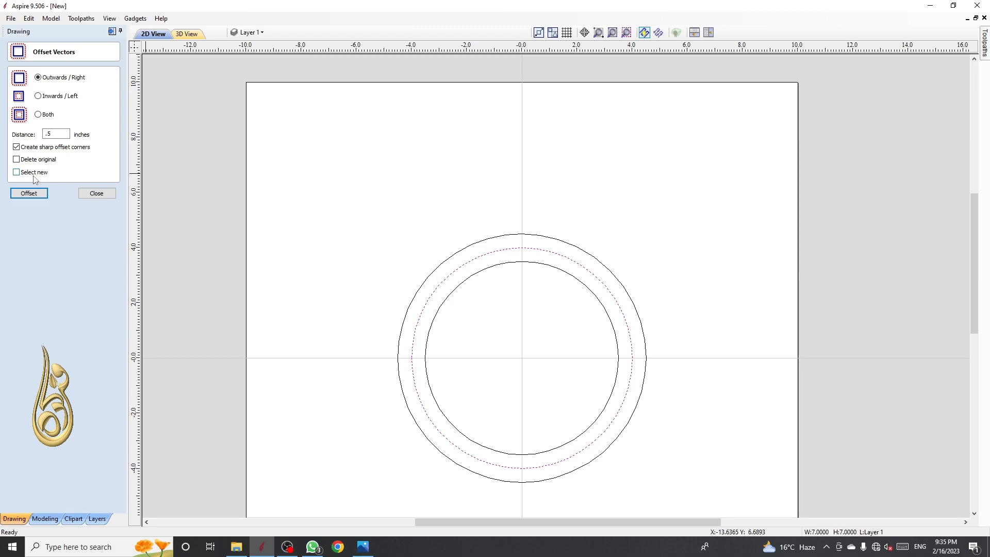
# Undo both outward offsets of the circle.
pyautogui.hotkey('ctrl', 'z')
pyautogui.hotkey('ctrl', 'z')
pyautogui.scroll(-3, 471, 272)
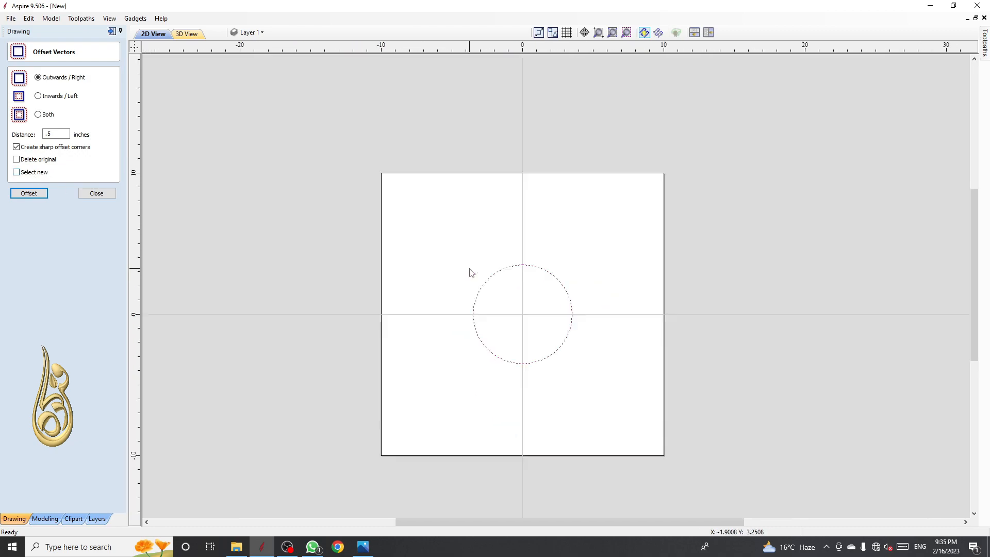
# Offset the original circle inwards by 0.5 inches without selecting the new vector.
pyautogui.scroll(2, 581, 367)
pyautogui.scroll(4, 570, 332)
pyautogui.scroll(-3, 562, 309)
pyautogui.scroll(1, 339, 222)
pyautogui.scroll(1, 339, 222)
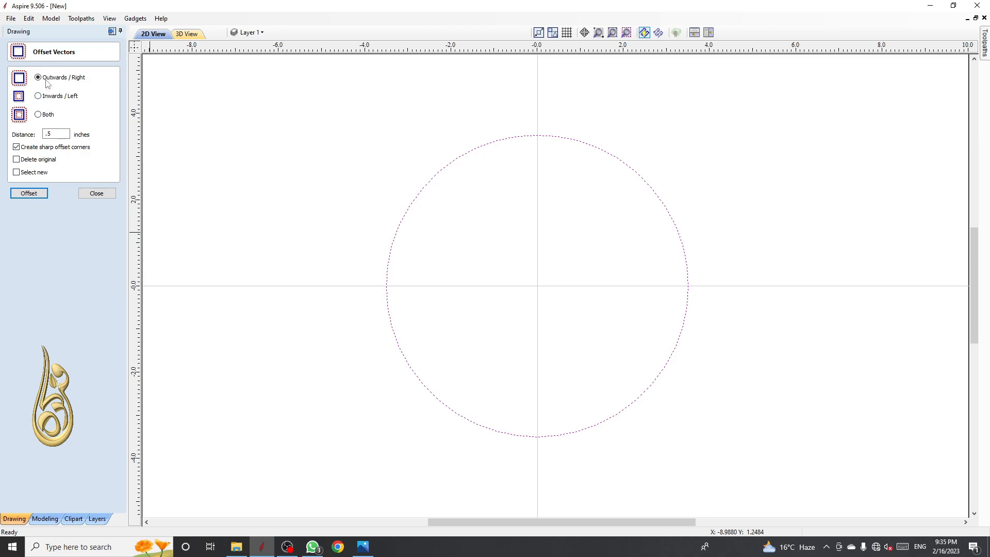
pyautogui.click(52, 99)
pyautogui.click(30, 194)
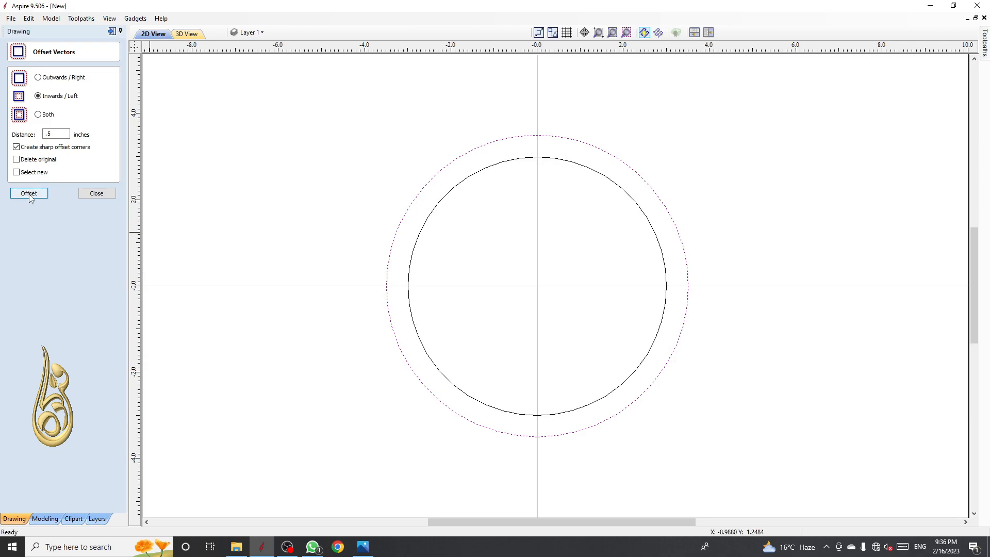
# Turn on Select new and offset the inner circle inwards by another 0.5 inches.
pyautogui.click(28, 173)
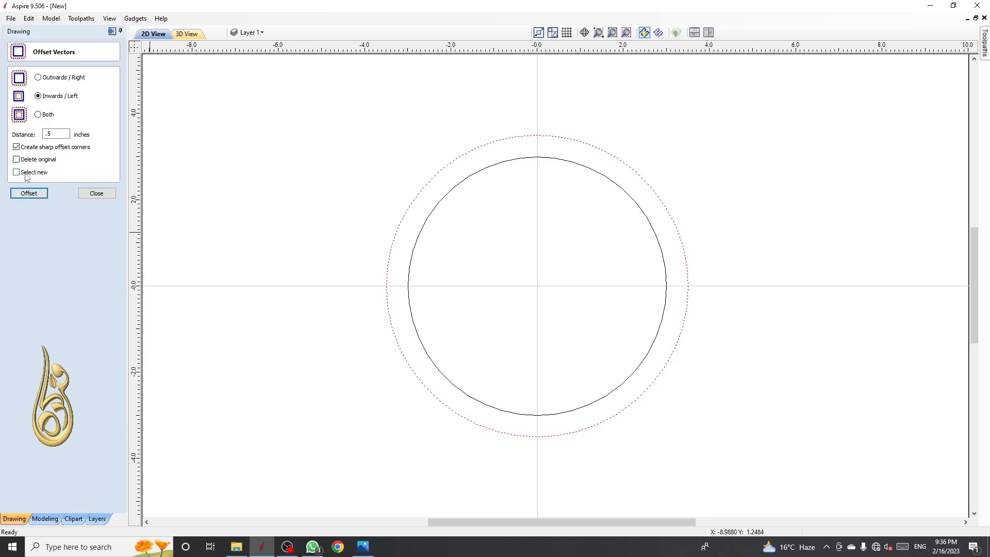
pyautogui.click(443, 205)
pyautogui.click(45, 196)
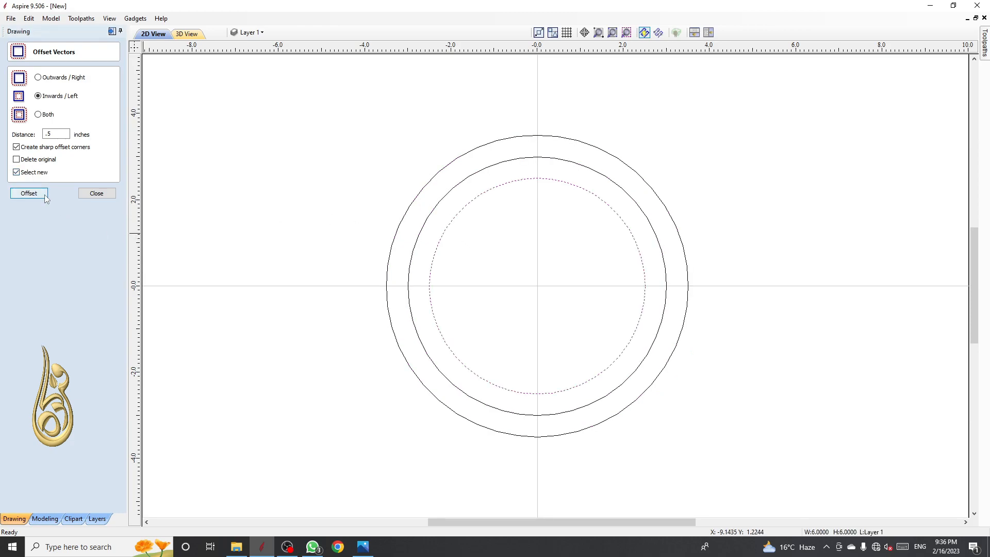
# Delete the two inward offset circles, keeping the original circle.
pyautogui.moveTo(534, 248); pyautogui.dragTo(454, 185)
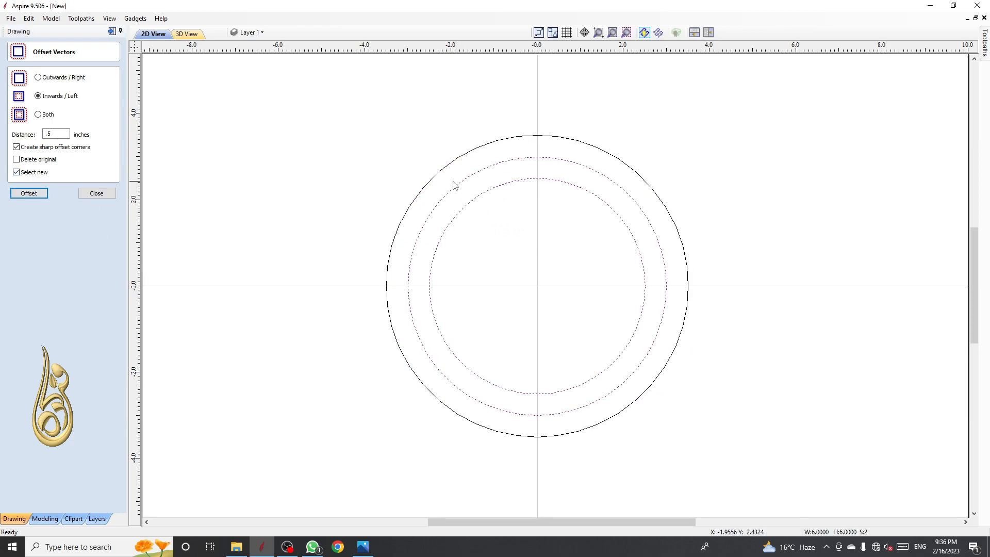
pyautogui.press('Delete')
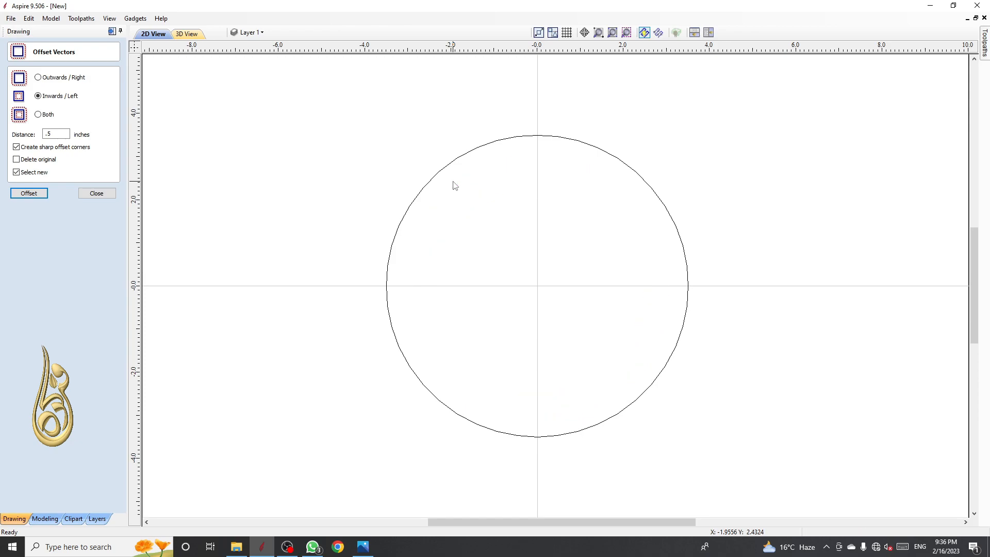
# Offset the original circle both inwards and outwards by 0.5 inches and finish the offset command.
pyautogui.click(445, 152)
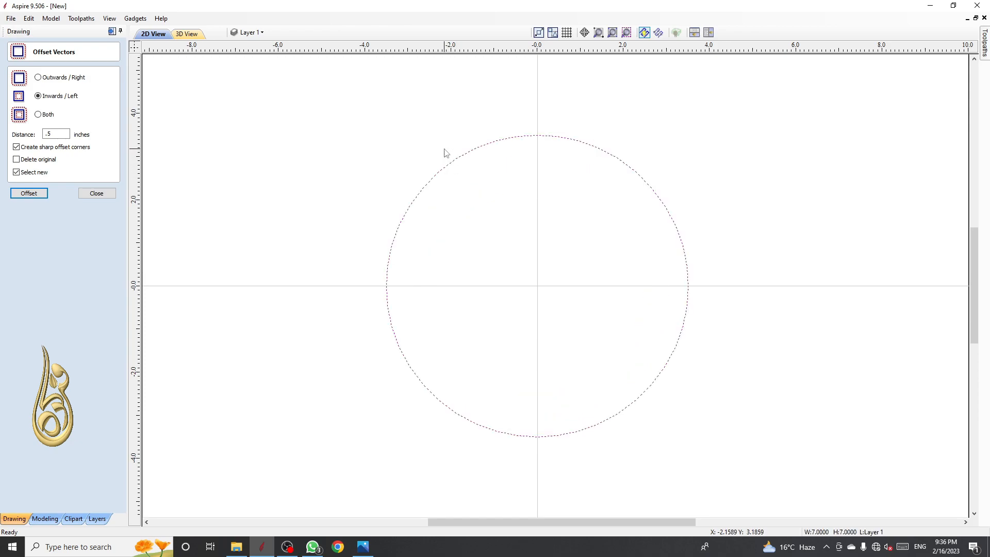
pyautogui.click(38, 115)
pyautogui.click(25, 193)
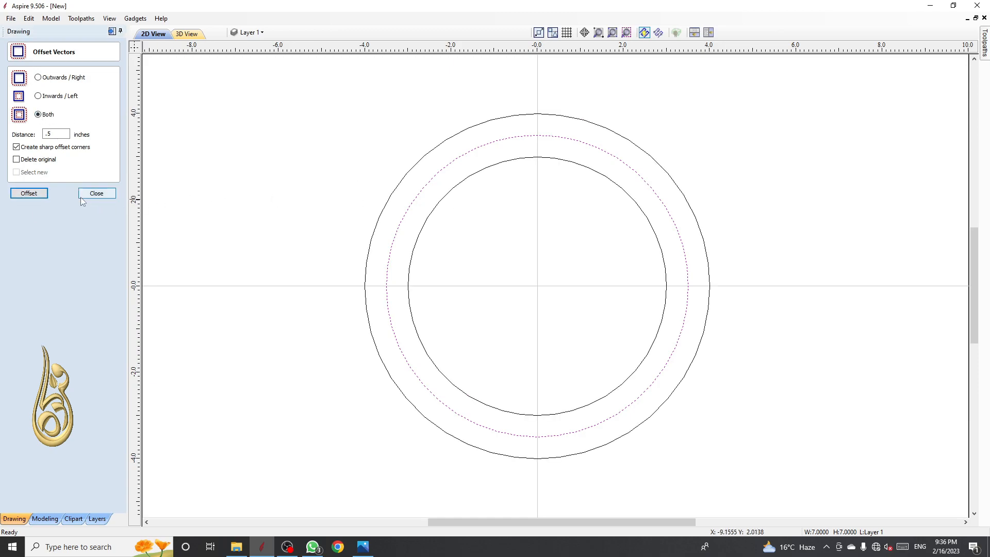
pyautogui.click(97, 193)
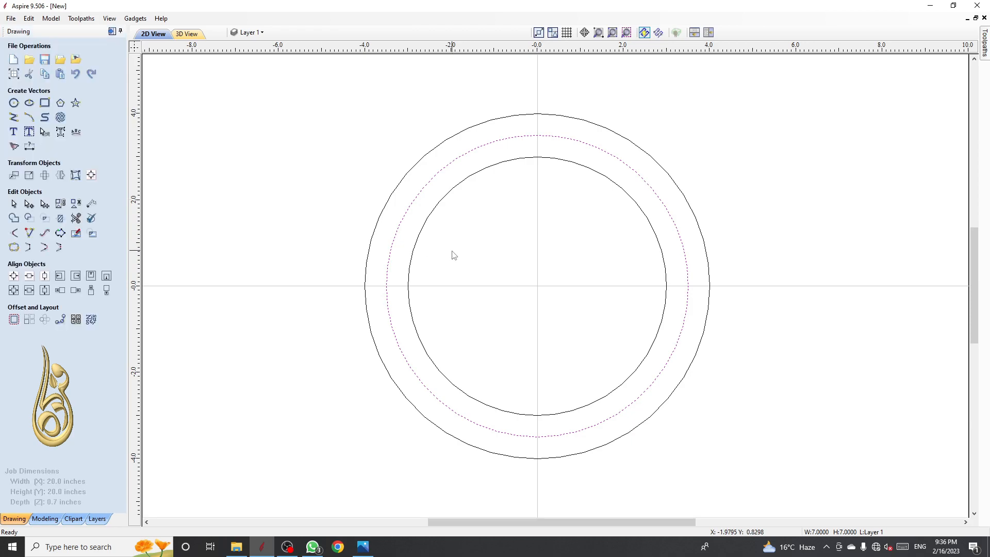
# Delete the innermost of the three concentric circles.
pyautogui.scroll(-2, 454, 258)
pyautogui.scroll(2, 619, 300)
pyautogui.hotkey('ctrl', 'a')
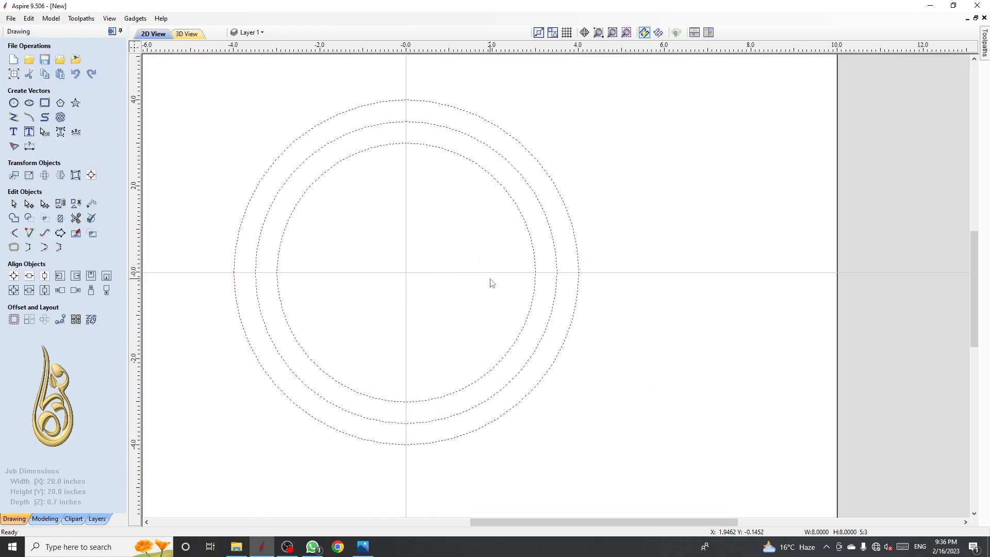
pyautogui.scroll(-3, 462, 266)
pyautogui.click(358, 221)
pyautogui.scroll(5, 379, 228)
pyautogui.moveTo(379, 227); pyautogui.dragTo(376, 224)
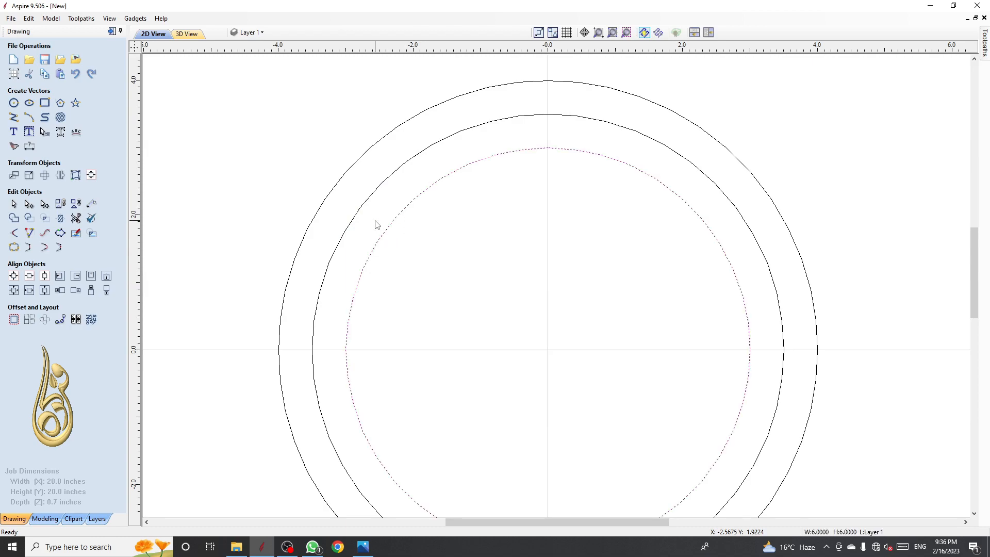
pyautogui.press('Delete')
# Delete the outer offset circle and the original circle to clear the drawing.
pyautogui.scroll(-3, 374, 221)
pyautogui.scroll(2, 372, 219)
pyautogui.click(340, 180)
pyautogui.scroll(-3, 340, 180)
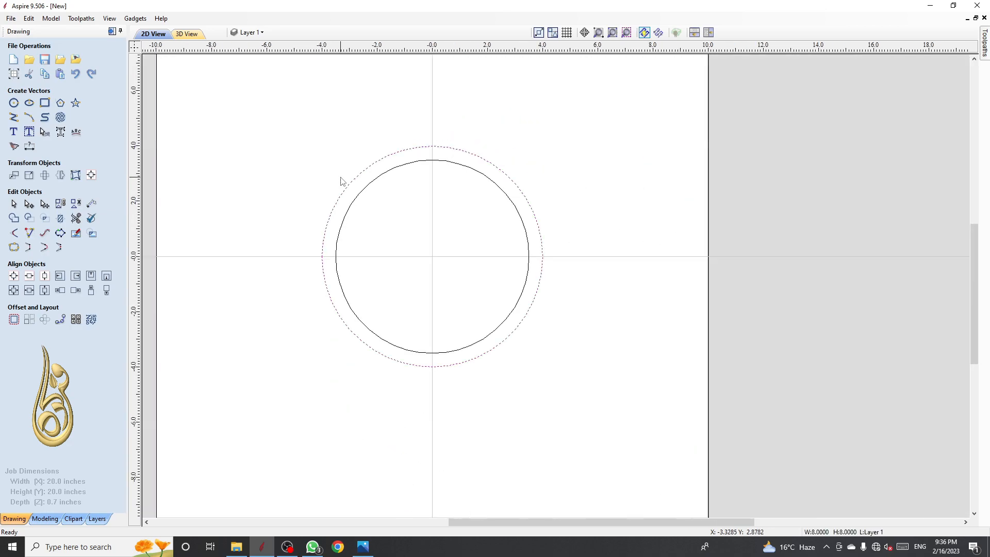
pyautogui.scroll(1, 425, 294)
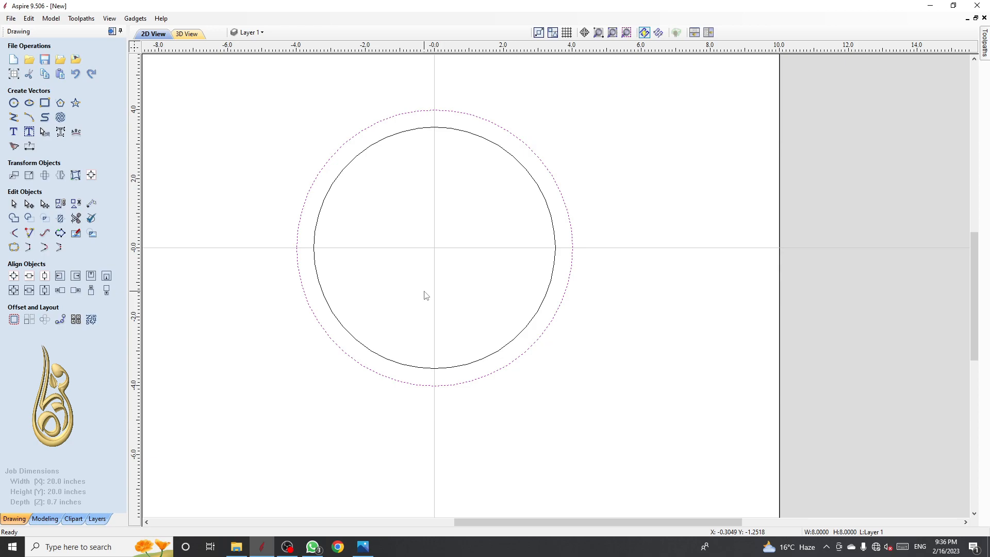
pyautogui.press('Delete')
pyautogui.scroll(1, 398, 164)
pyautogui.scroll(-2, 397, 163)
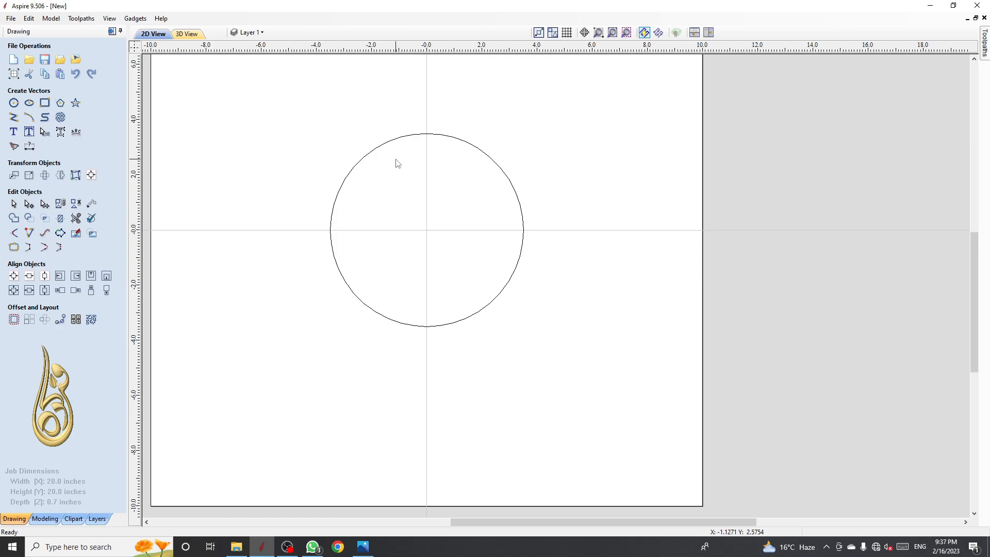
pyautogui.click(388, 145)
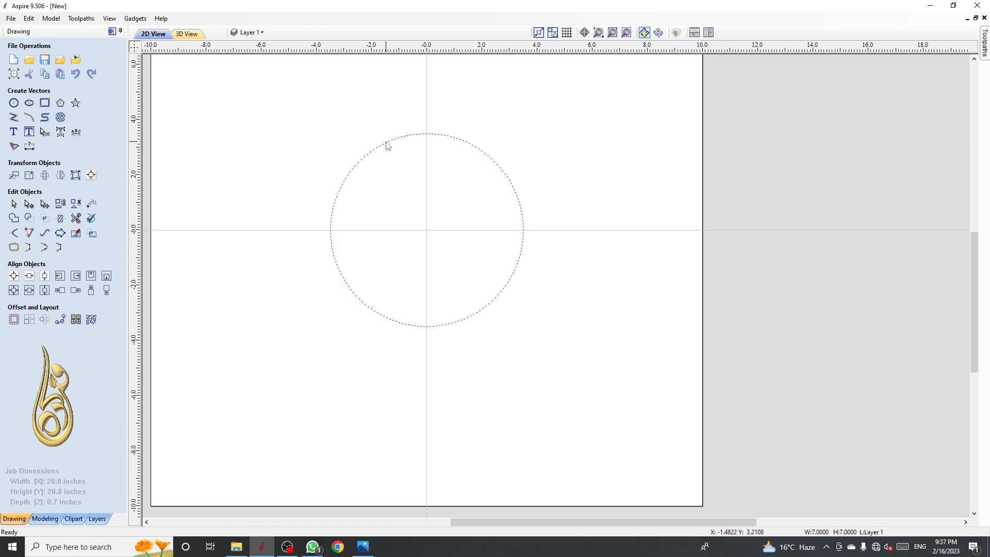
pyautogui.press('Delete')
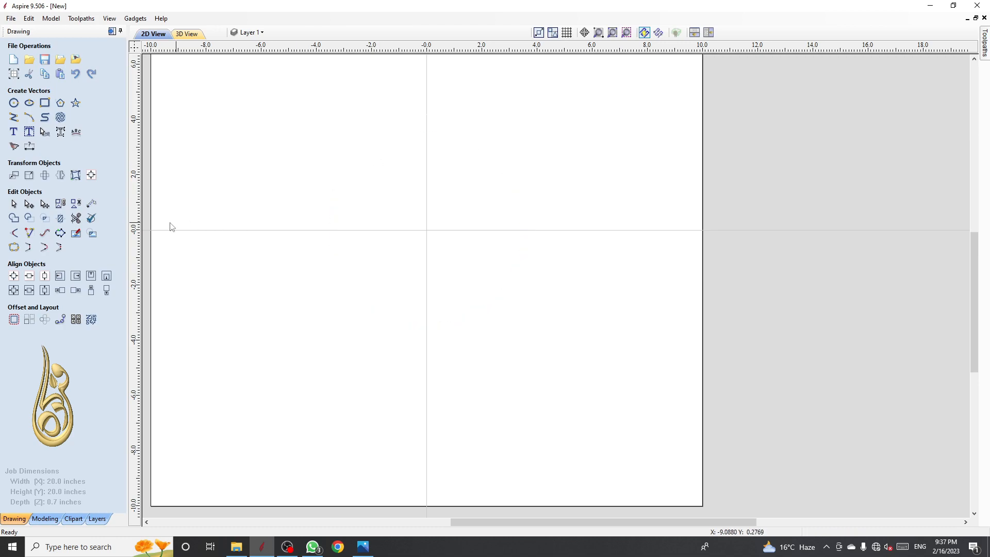
# Draw a five-sided polygon about 7.04 by 6.69 inches centred on the origin.
pyautogui.click(61, 103)
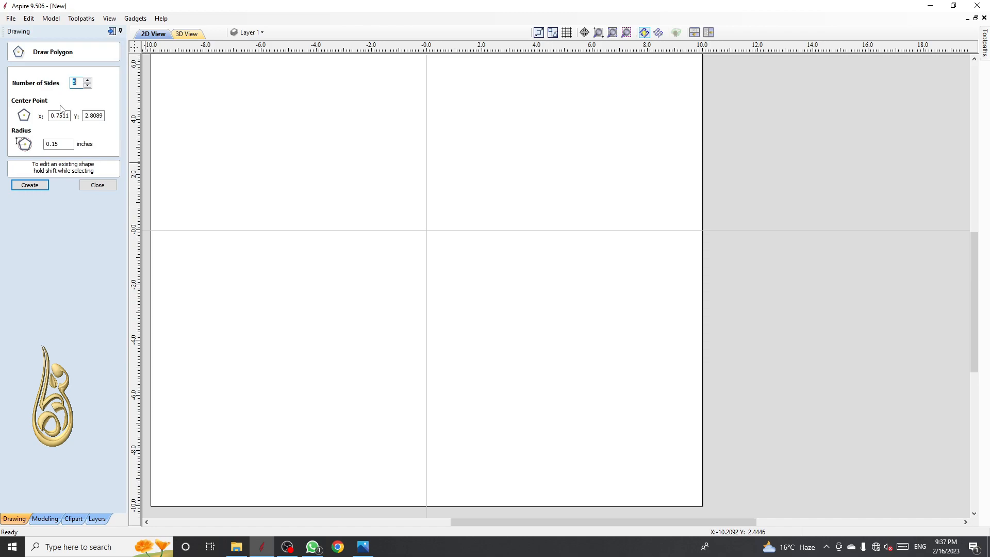
pyautogui.moveTo(428, 228); pyautogui.dragTo(487, 312)
pyautogui.press('Escape')
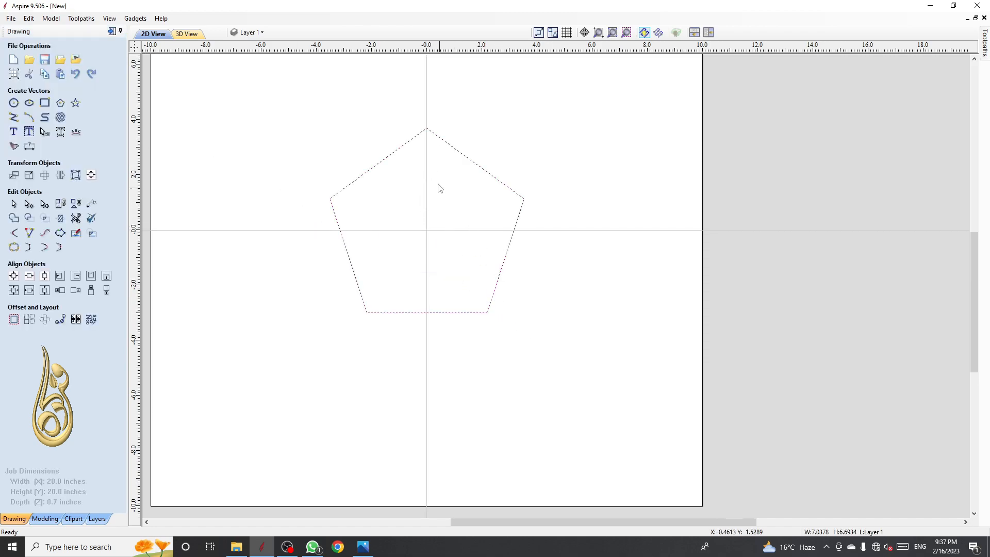
# Offset the pentagon outwards by 0.5 inches with sharp offset corners off, the original kept and the new vector selected.
pyautogui.scroll(-2, 436, 172)
pyautogui.click(14, 320)
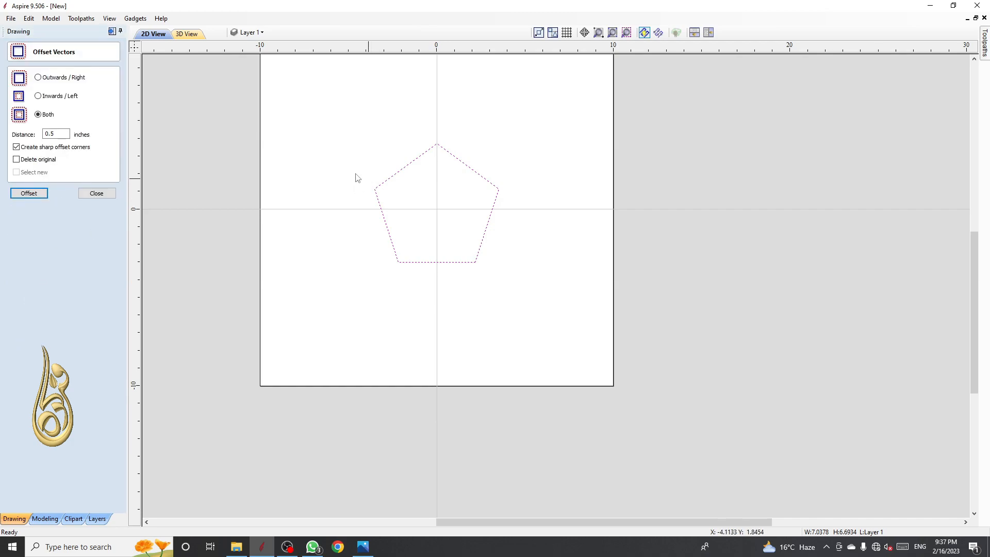
pyautogui.click(58, 80)
pyautogui.click(16, 173)
pyautogui.click(16, 159)
pyautogui.click(16, 160)
pyautogui.click(16, 148)
pyautogui.click(29, 194)
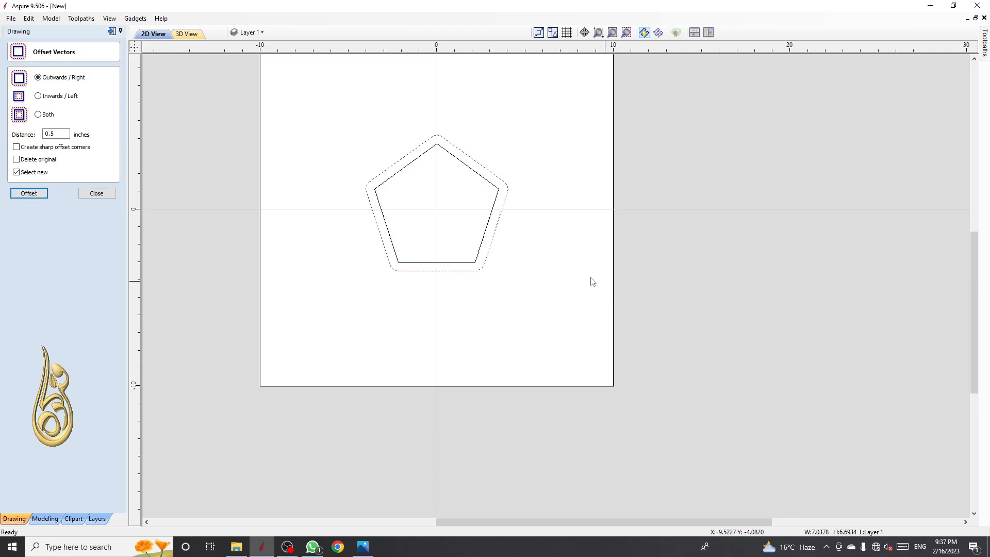
# Examine the corner shape of the pentagon's outward offset up close and compare it with the original corners.
pyautogui.scroll(3, 442, 133)
pyautogui.scroll(10, 433, 149)
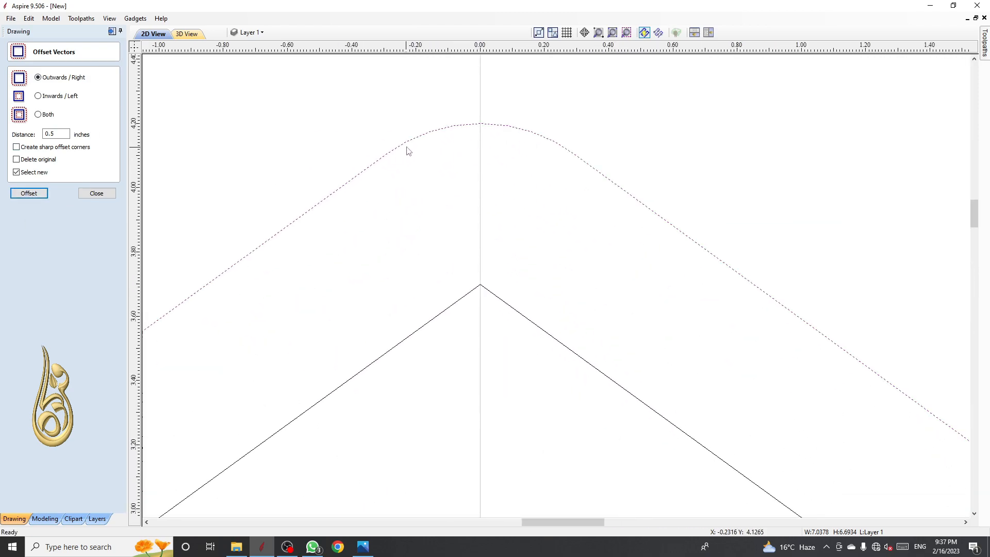
pyautogui.scroll(-5, 554, 162)
pyautogui.scroll(-6, 516, 201)
pyautogui.scroll(2, 372, 289)
pyautogui.scroll(5, 434, 206)
pyautogui.scroll(-5, 387, 258)
pyautogui.scroll(3, 442, 400)
pyautogui.scroll(-2, 444, 398)
pyautogui.scroll(-3, 526, 287)
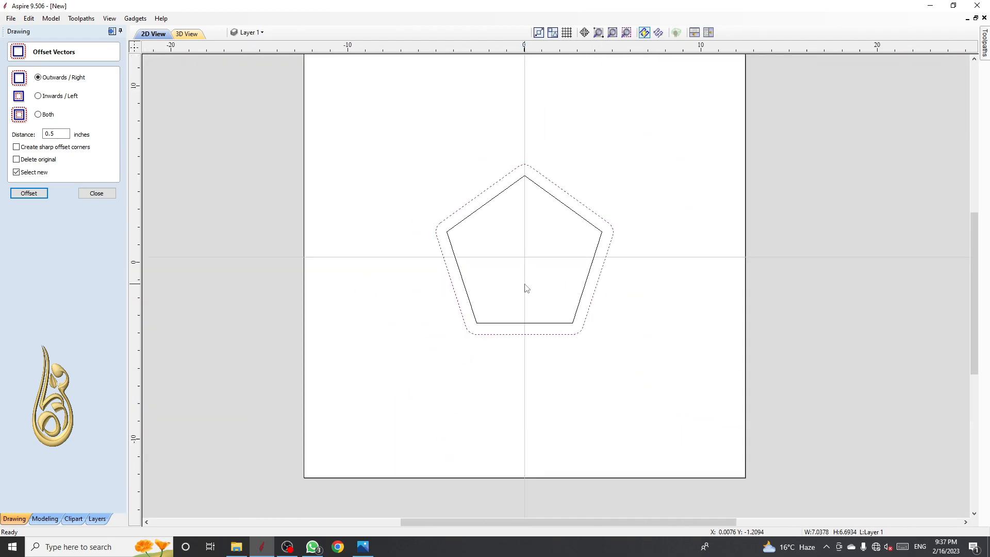
pyautogui.scroll(6, 534, 199)
pyautogui.scroll(1, 535, 197)
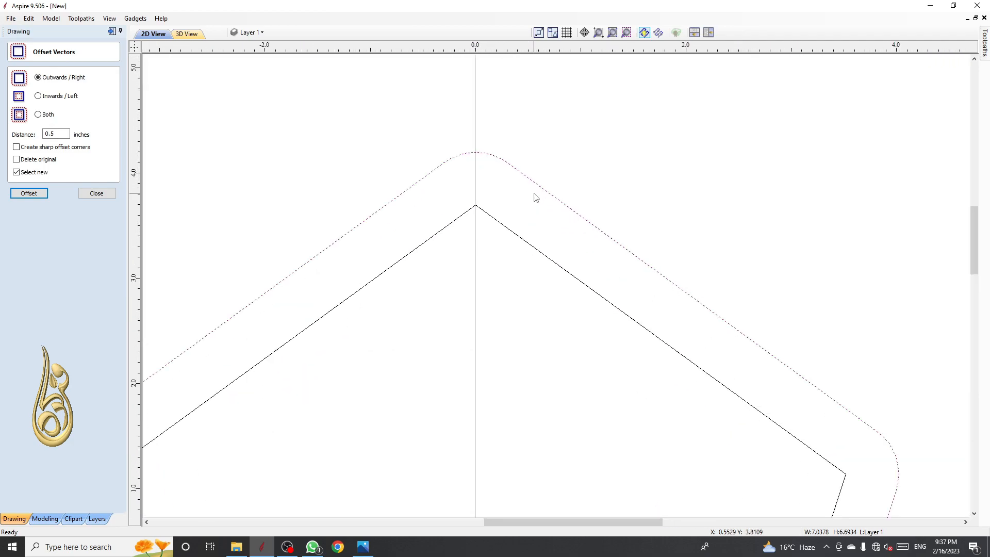
# Undo the rounded-corner outward offset of the pentagon.
pyautogui.scroll(-4, 536, 197)
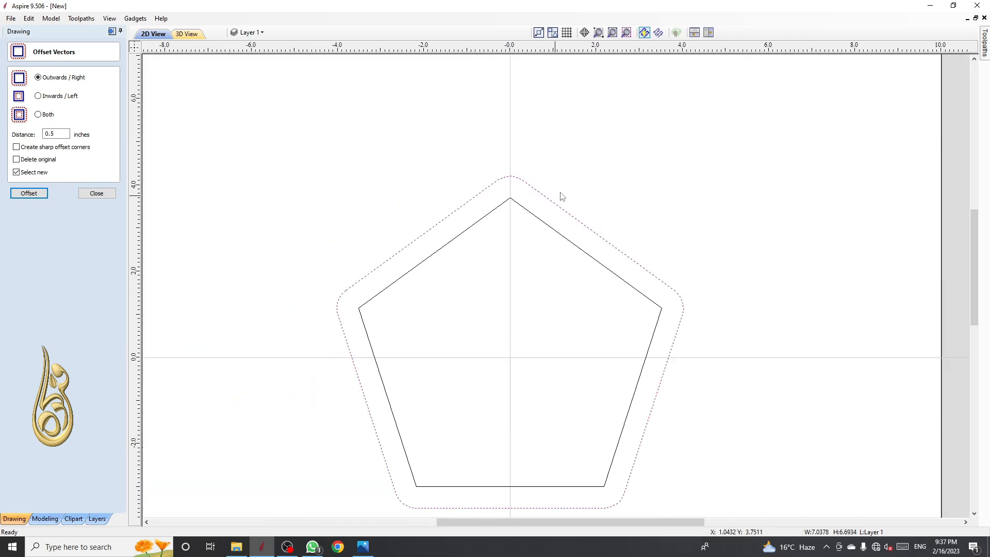
pyautogui.scroll(4, 506, 195)
pyautogui.scroll(-4, 508, 194)
pyautogui.scroll(4, 511, 196)
pyautogui.scroll(-3, 511, 194)
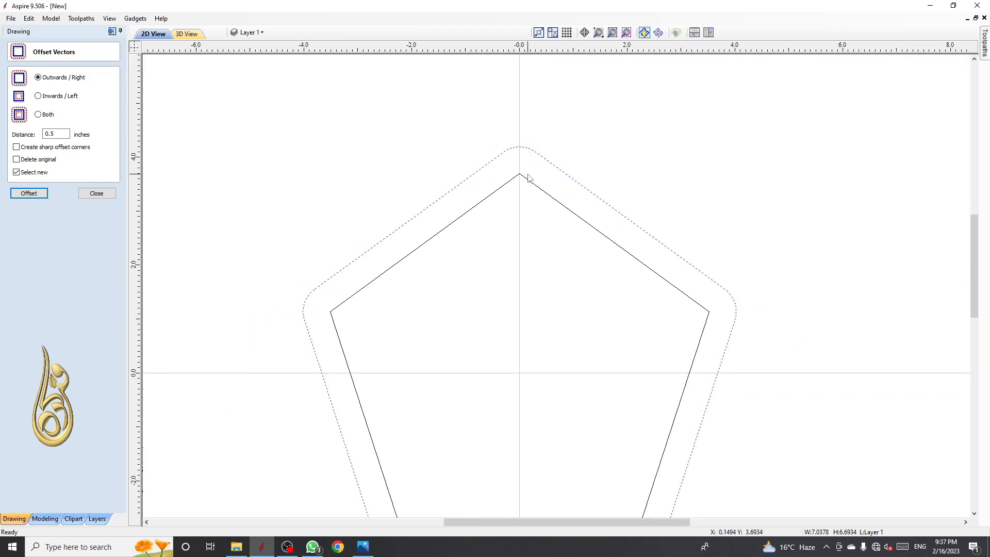
pyautogui.hotkey('ctrl', 'z')
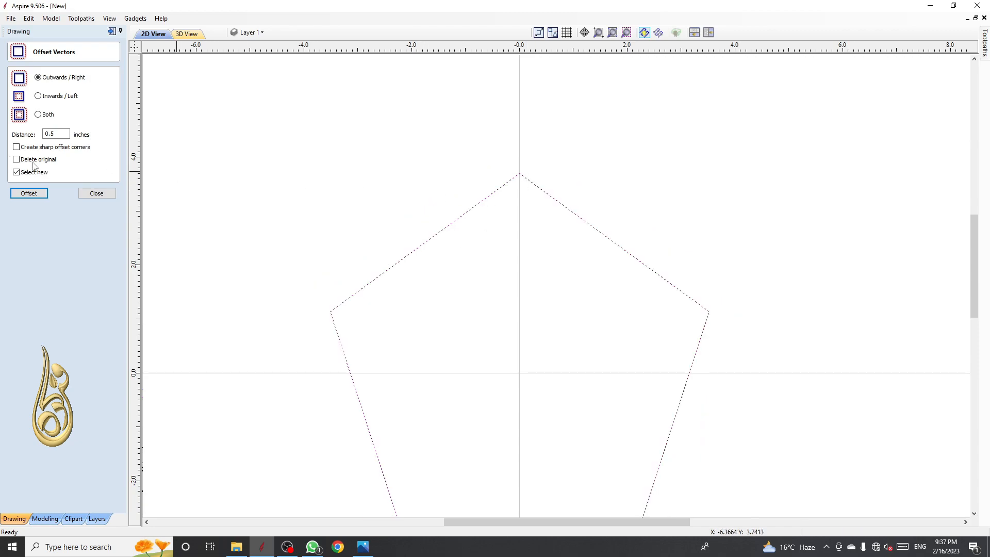
# Offset the pentagon outwards by 0.5 inches with sharp offset corners turned on, leaving nothing selected.
pyautogui.click(24, 149)
pyautogui.click(29, 194)
pyautogui.scroll(2, 509, 146)
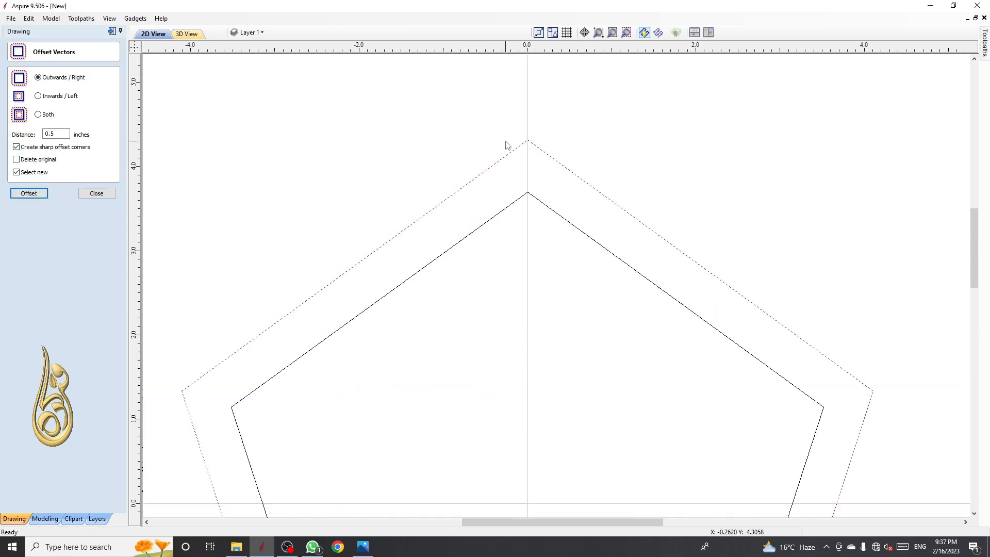
pyautogui.scroll(-5, 553, 146)
pyautogui.click(517, 219)
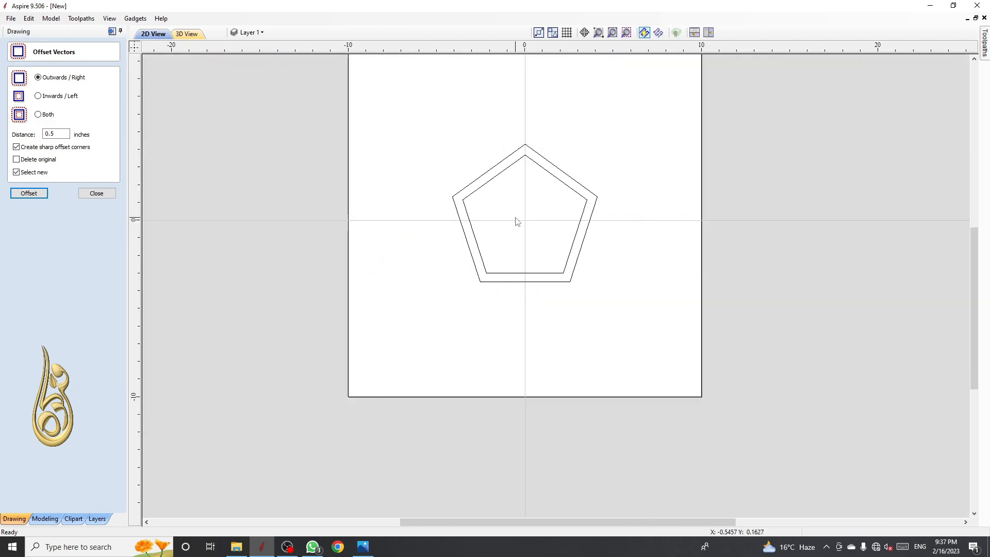
# Delete the outer offset pentagon, keeping the original one.
pyautogui.scroll(2, 511, 190)
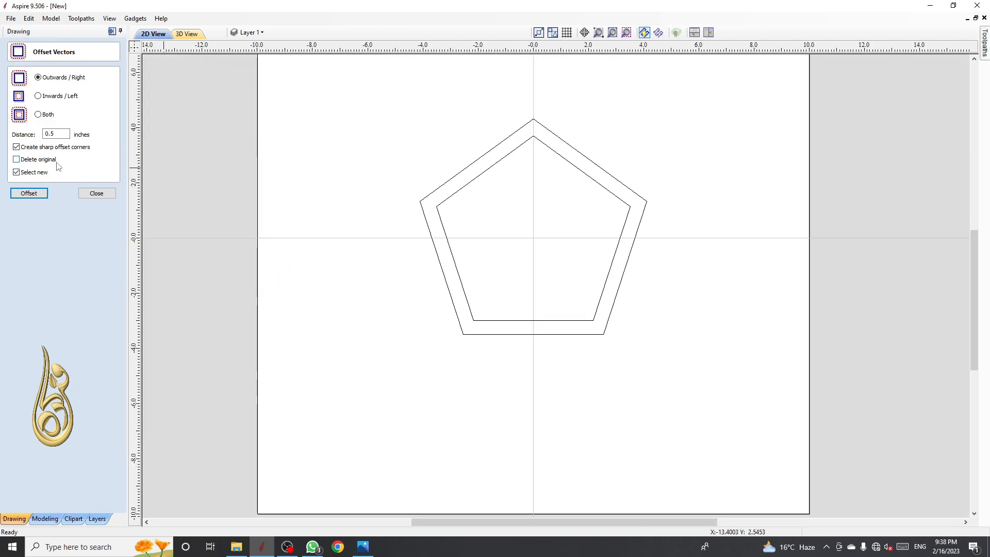
pyautogui.click(438, 192)
pyautogui.press('Delete')
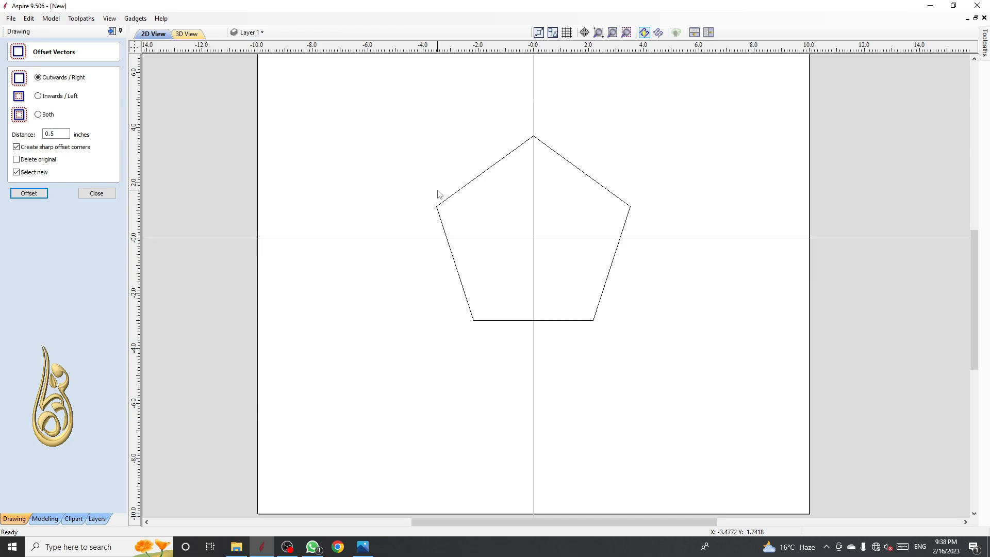
# Offset the remaining pentagon outwards four times by 0.5 inches with sharp corners, deleting the original each time.
pyautogui.click(462, 190)
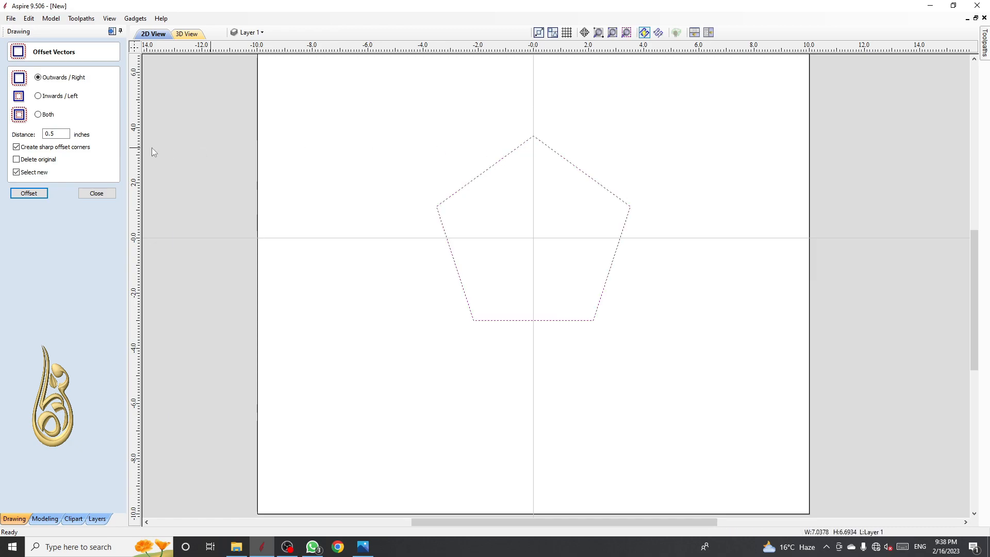
pyautogui.click(16, 159)
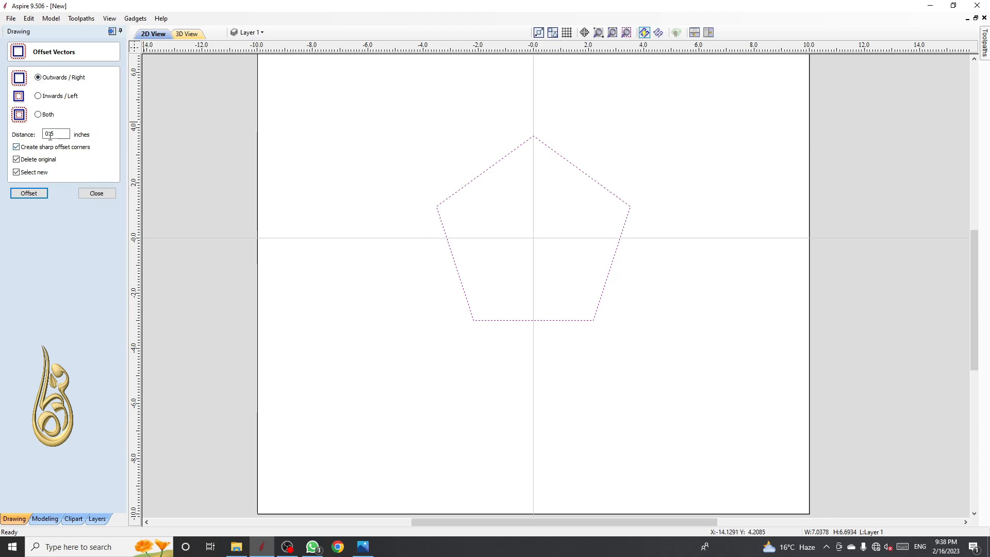
pyautogui.click(29, 193)
pyautogui.click(44, 195)
pyautogui.click(44, 194)
pyautogui.click(43, 195)
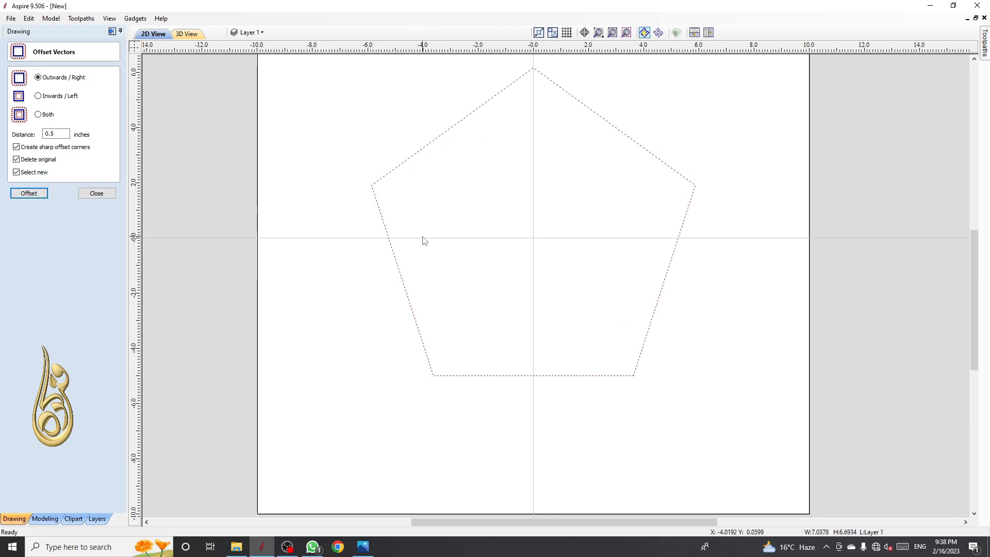
# Offset the enlarged pentagon inwards three times by 0.5 inches, deleting the original each time, and finish offsetting.
pyautogui.scroll(-1, 422, 237)
pyautogui.click(39, 96)
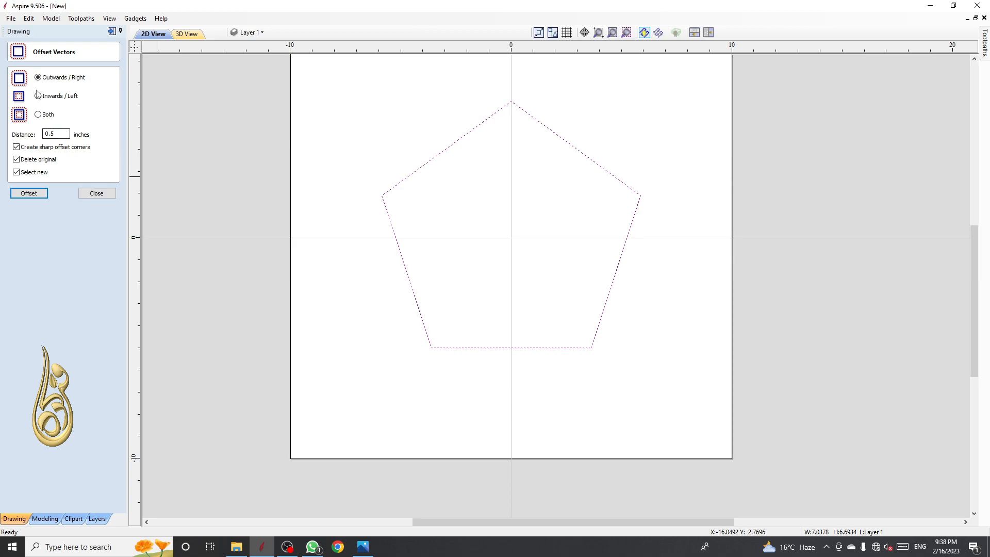
pyautogui.click(46, 194)
pyautogui.click(46, 194)
pyautogui.click(46, 194)
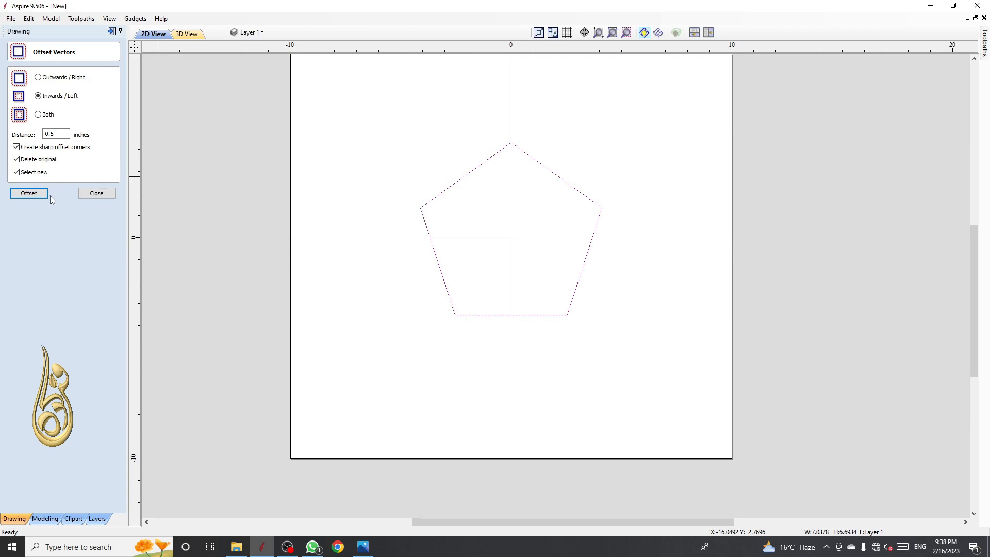
pyautogui.click(95, 196)
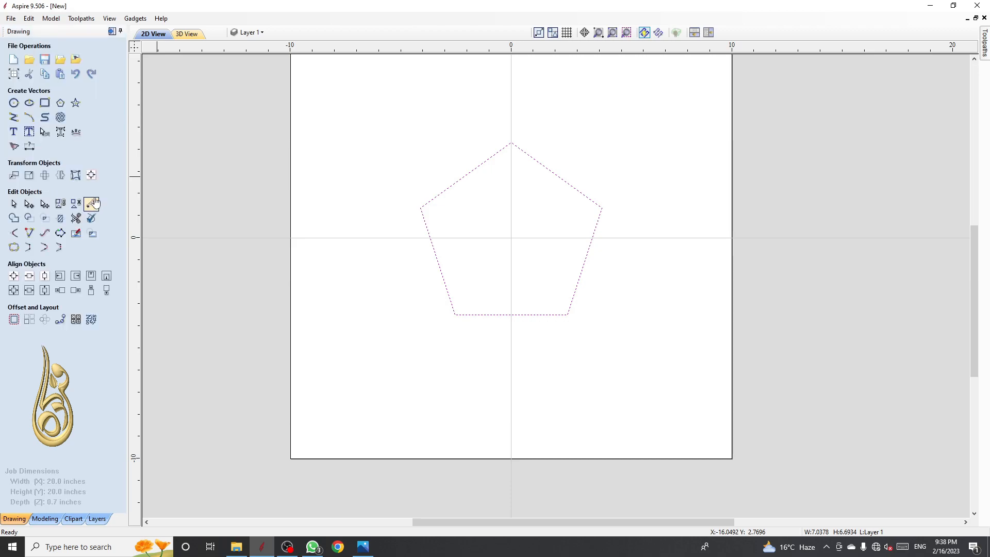
pyautogui.click(31, 323)
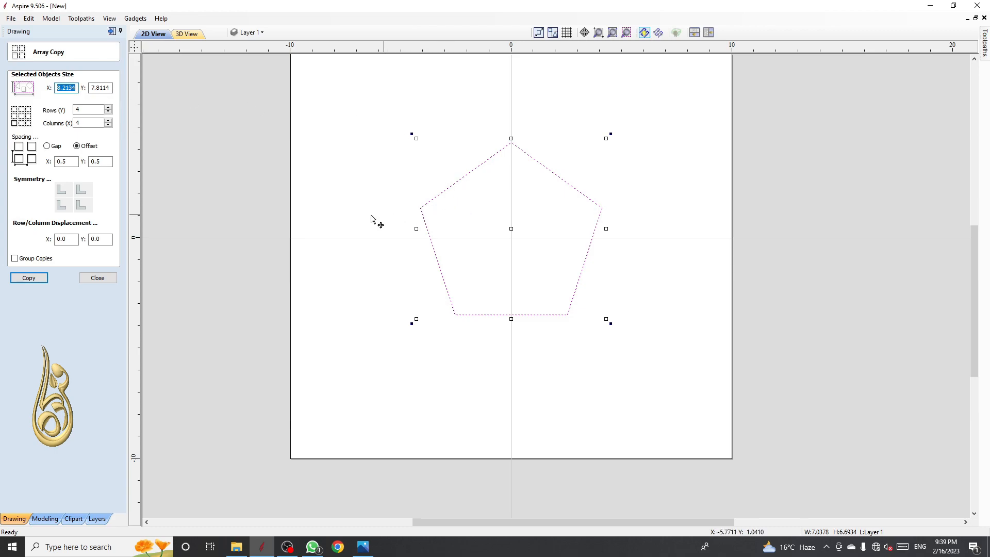
pyautogui.click(107, 90)
pyautogui.moveTo(110, 90); pyautogui.dragTo(76, 91)
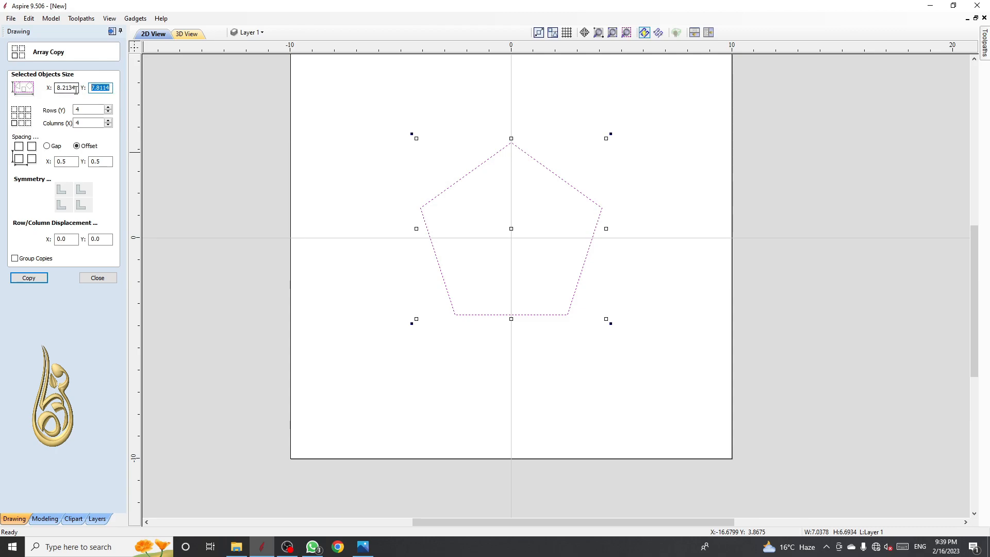
pyautogui.click(89, 108)
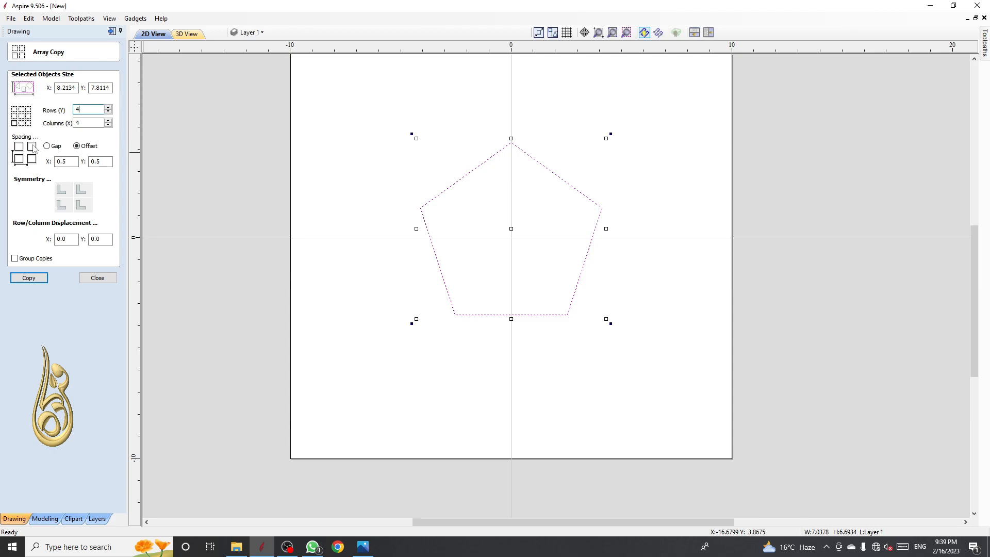
pyautogui.scroll(-3, 544, 290)
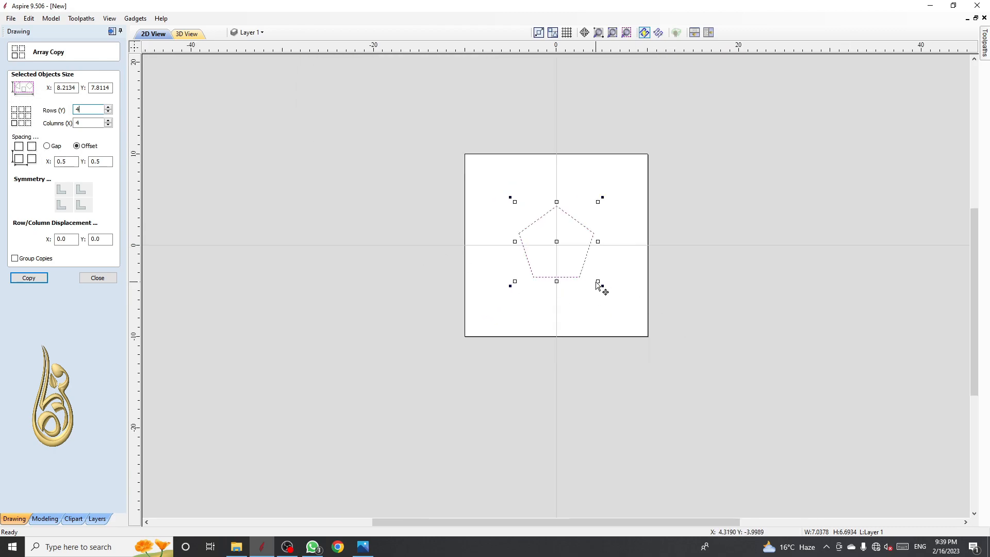
pyautogui.click(112, 280)
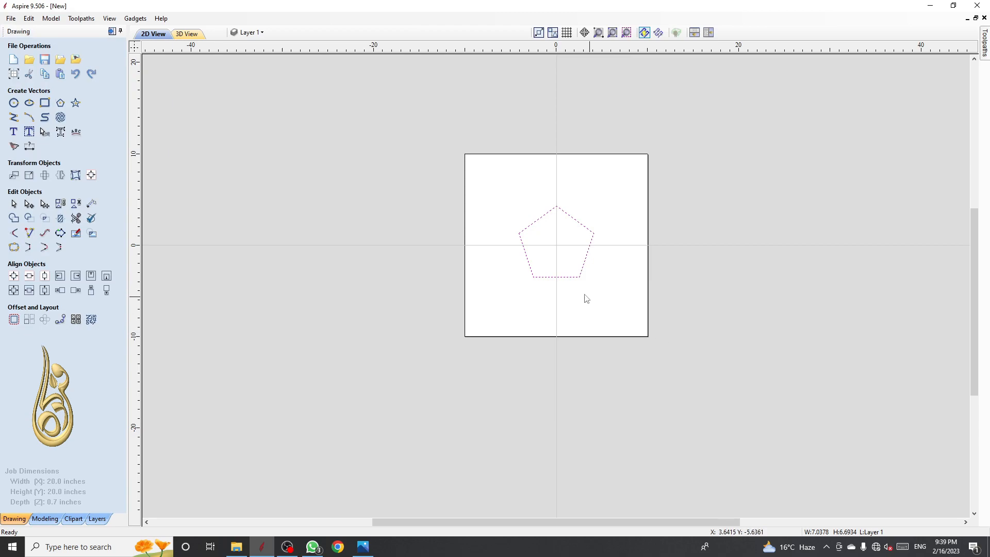
# Shrink the pentagon to about 3.70 by 3.52 inches and place it inside the lower-left corner of the material.
pyautogui.click(575, 278)
pyautogui.click(574, 281)
pyautogui.moveTo(603, 289); pyautogui.dragTo(491, 316)
pyautogui.scroll(2, 490, 351)
pyautogui.scroll(-1, 489, 359)
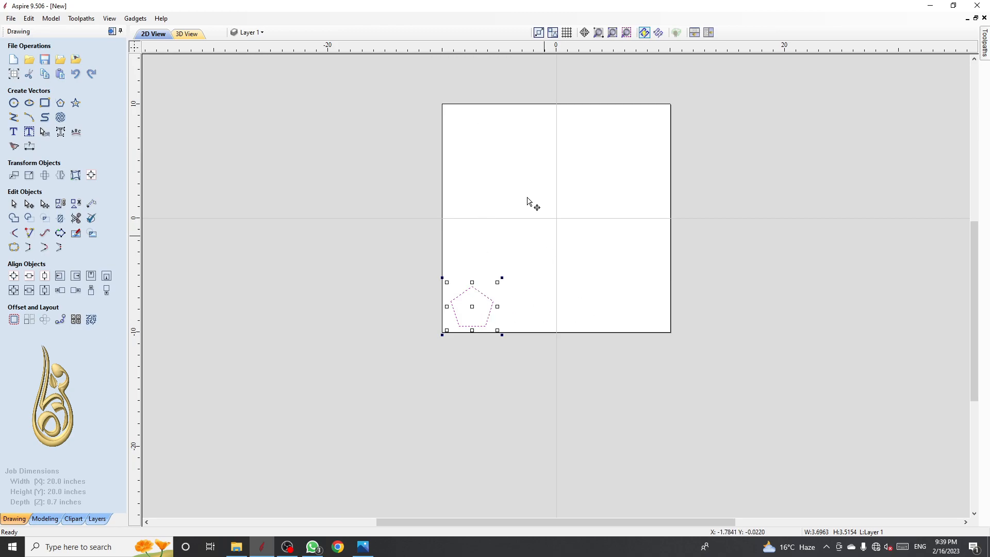
# Array copy the small pentagon into 4 rows and 4 columns using Gap spacing of 0.5 inches in X and Y.
pyautogui.click(29, 320)
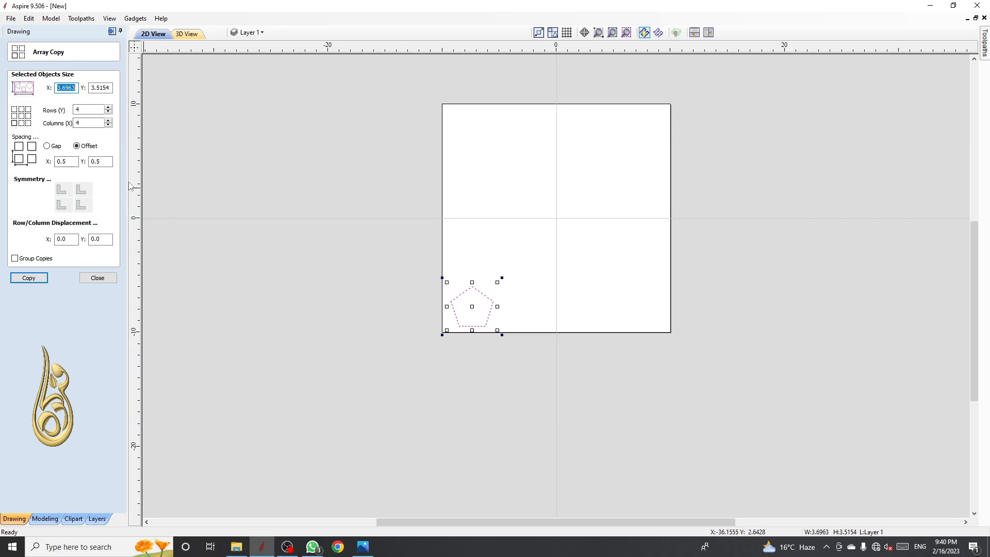
pyautogui.click(47, 146)
pyautogui.click(36, 279)
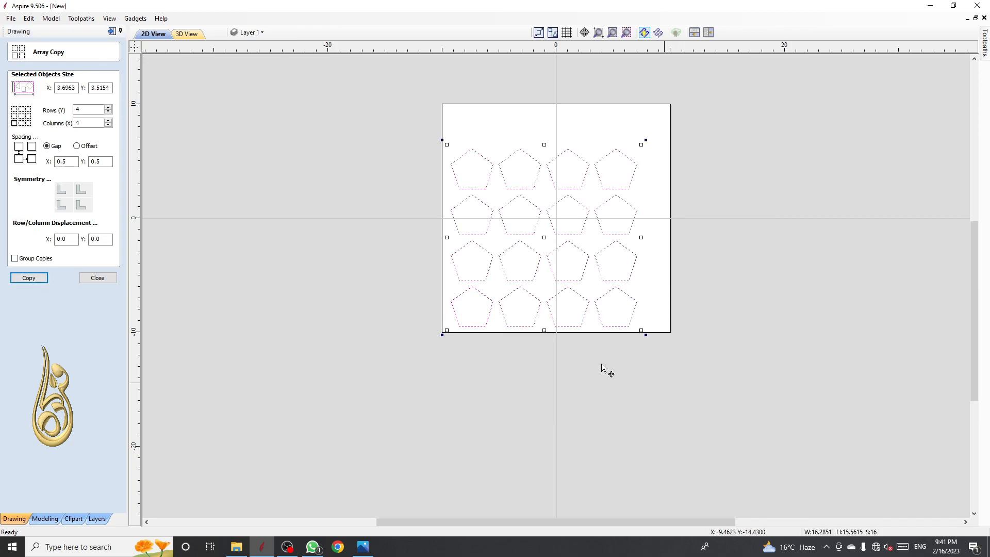
# Deselect the 4 by 4 array and examine the gaps between its pentagons.
pyautogui.scroll(3, 482, 320)
pyautogui.scroll(-2, 482, 320)
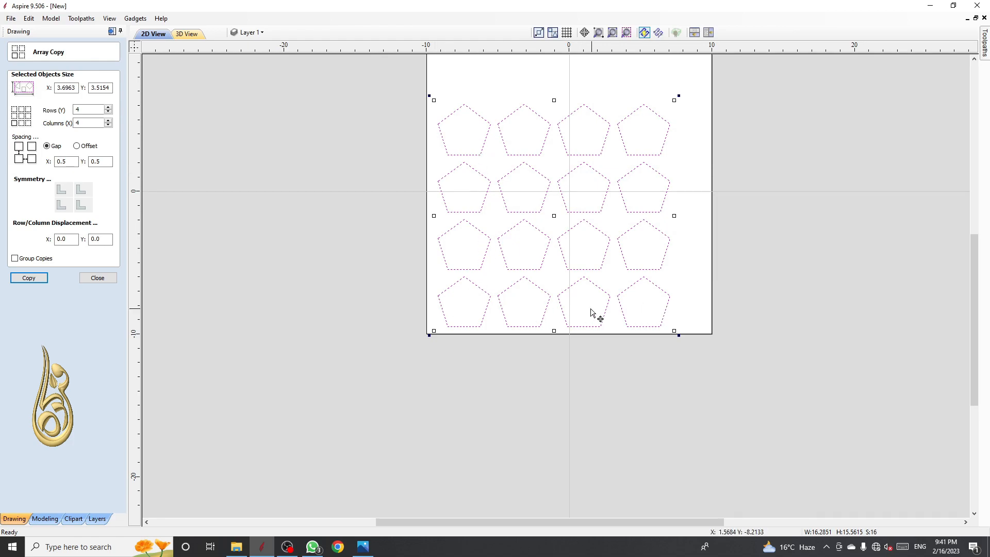
pyautogui.scroll(1, 564, 325)
pyautogui.click(544, 254)
pyautogui.scroll(-1, 537, 281)
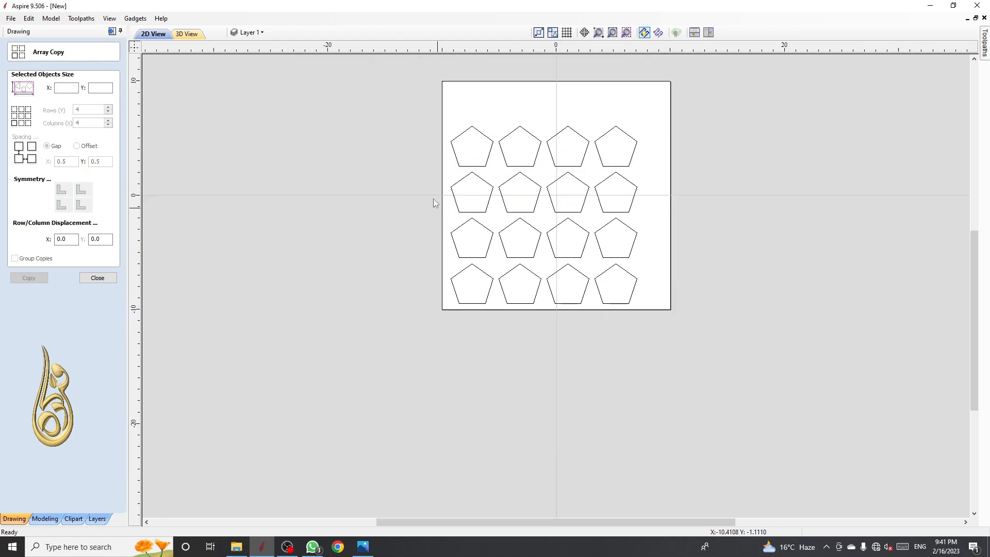
pyautogui.scroll(2, 434, 201)
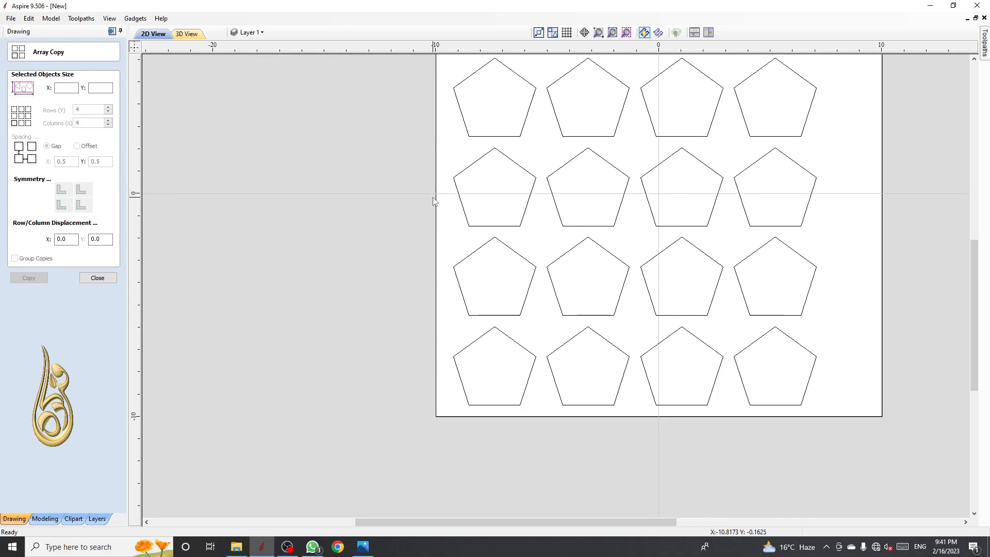
pyautogui.scroll(-1, 434, 200)
pyautogui.scroll(-3, 555, 251)
pyautogui.scroll(2, 555, 252)
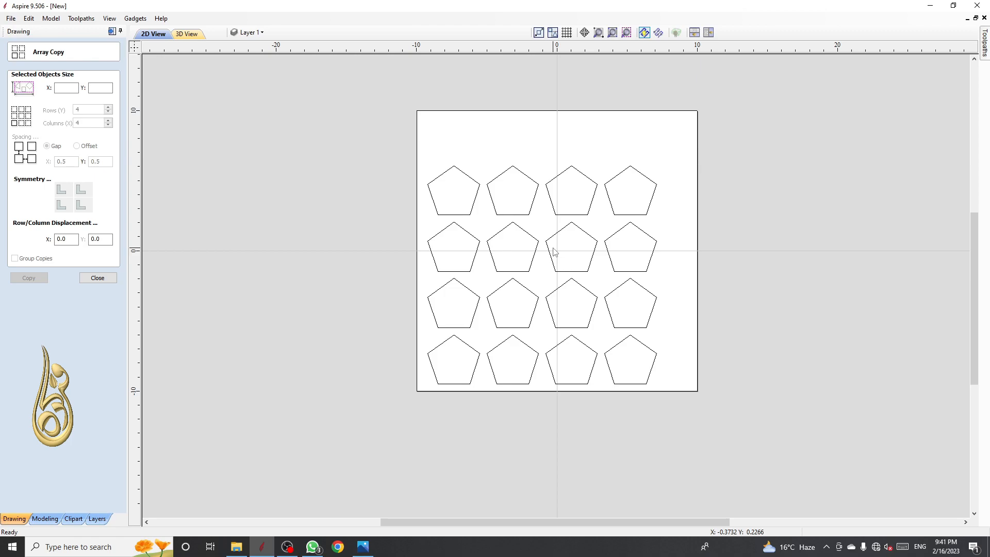
# Undo the 4 by 4 array and copy the pentagon into 6 rows and 4 columns with gaps of 0.25 in X and 0.5 in Y.
pyautogui.hotkey('ctrl', 'z')
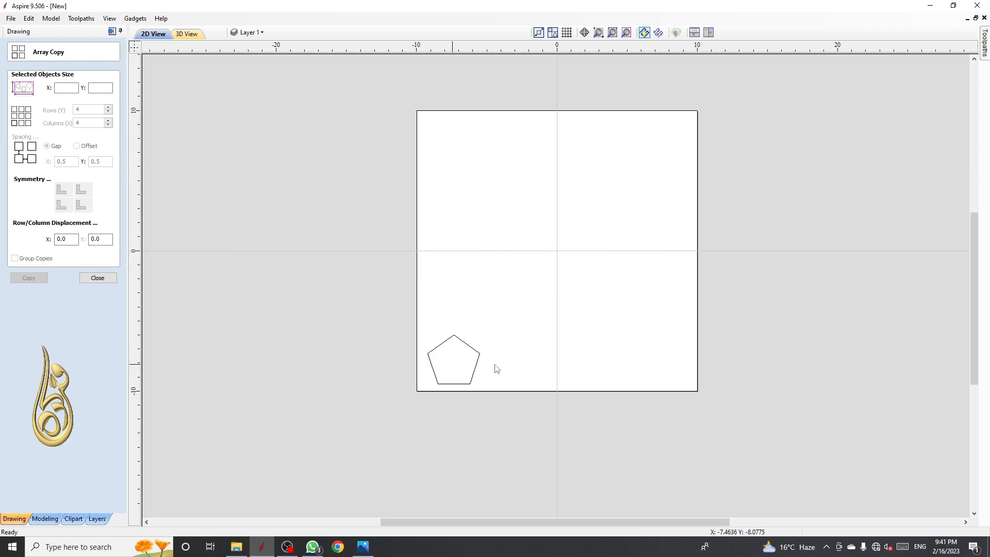
pyautogui.click(456, 346)
pyautogui.click(89, 109)
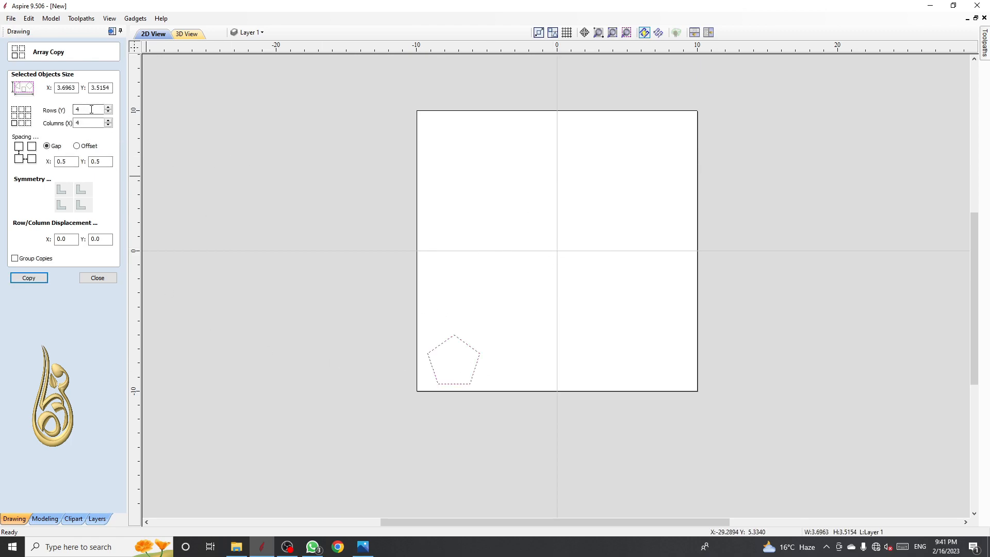
pyautogui.write('6')
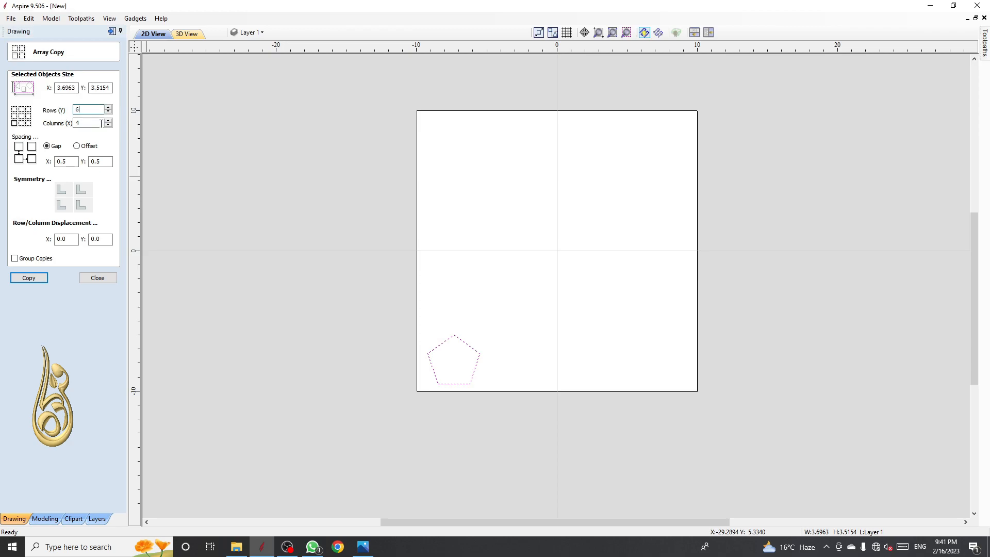
pyautogui.click(66, 162)
pyautogui.write('.25')
pyautogui.click(97, 162)
pyautogui.write('.25')
pyautogui.doubleClick(102, 160)
pyautogui.write('.')
pyautogui.click(41, 281)
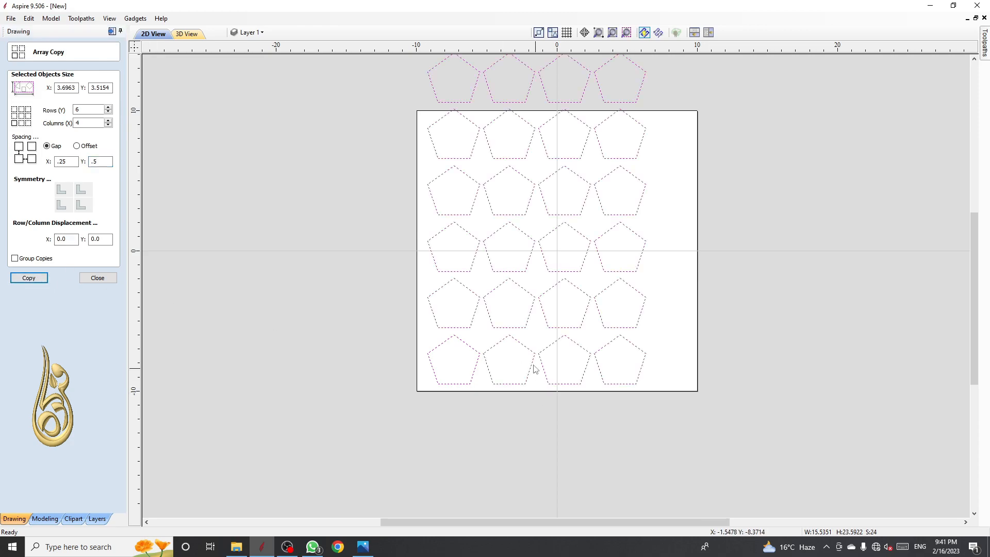
# Inspect the new array's spacing, close Array Copy and delete all the pentagons.
pyautogui.scroll(3, 559, 236)
pyautogui.scroll(-4, 503, 264)
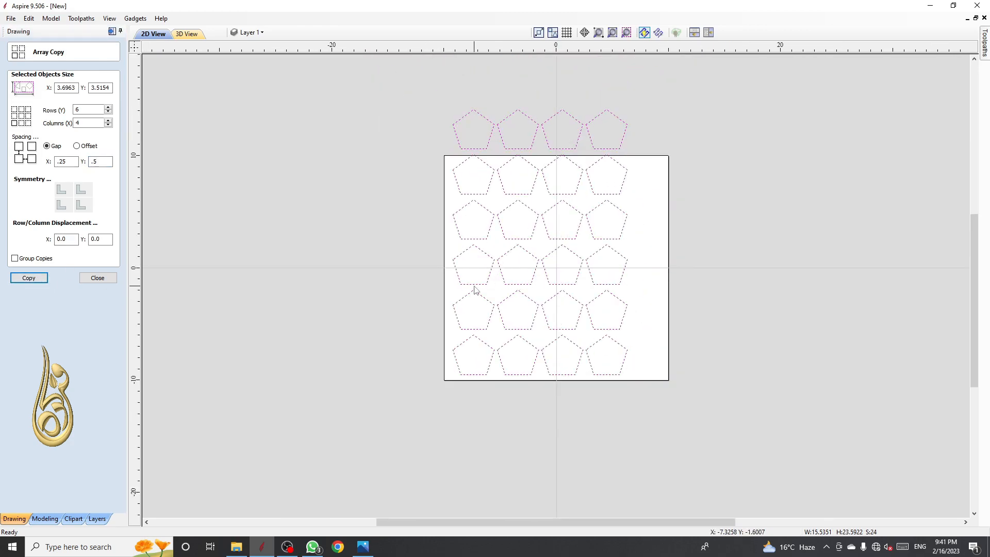
pyautogui.scroll(5, 470, 291)
pyautogui.scroll(-3, 448, 297)
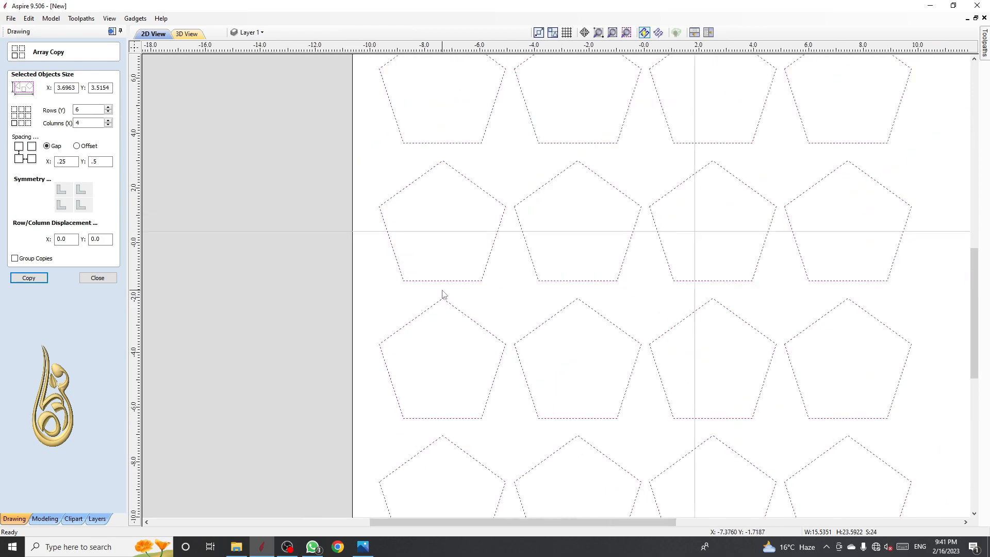
pyautogui.scroll(-3, 494, 228)
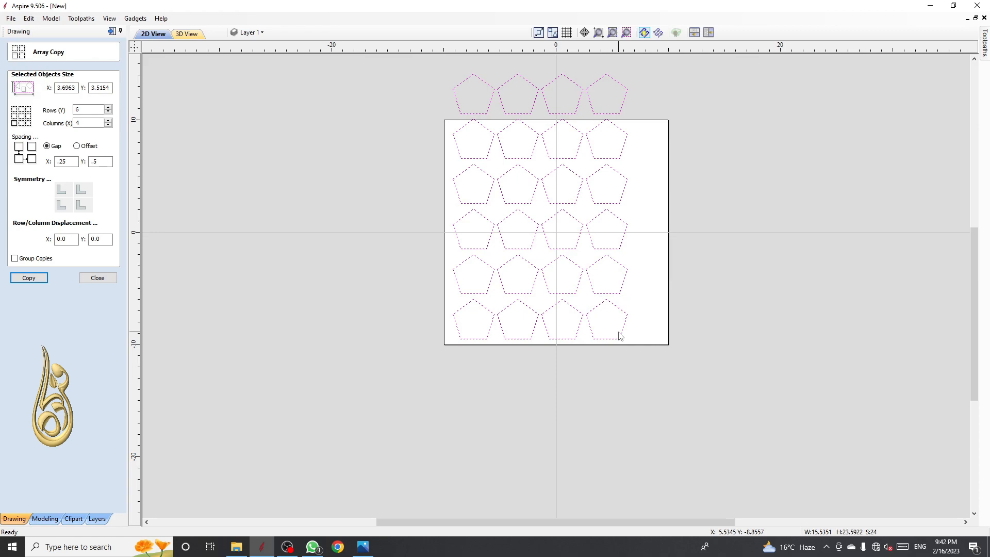
pyautogui.click(98, 278)
pyautogui.scroll(-2, 593, 236)
pyautogui.moveTo(649, 393); pyautogui.dragTo(435, 155)
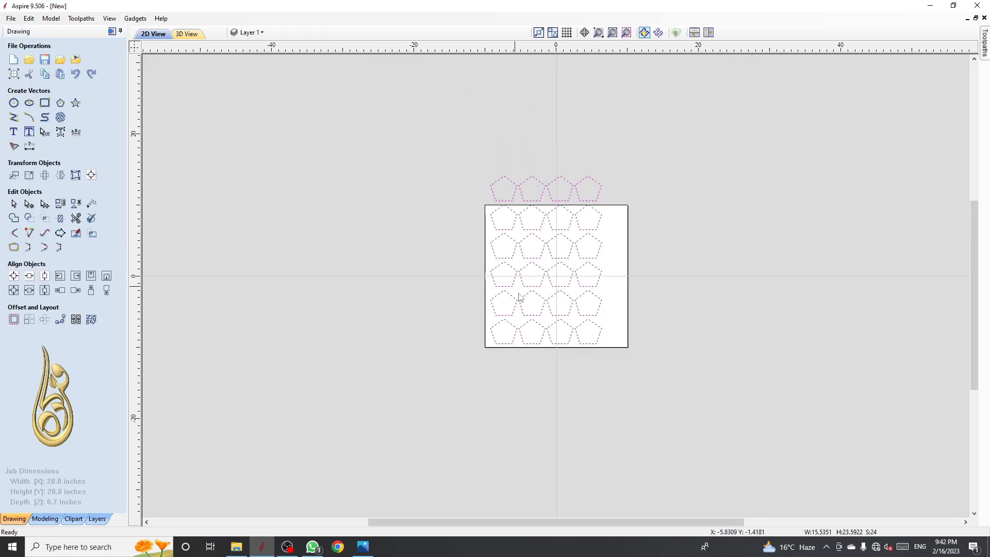
pyautogui.scroll(2, 518, 294)
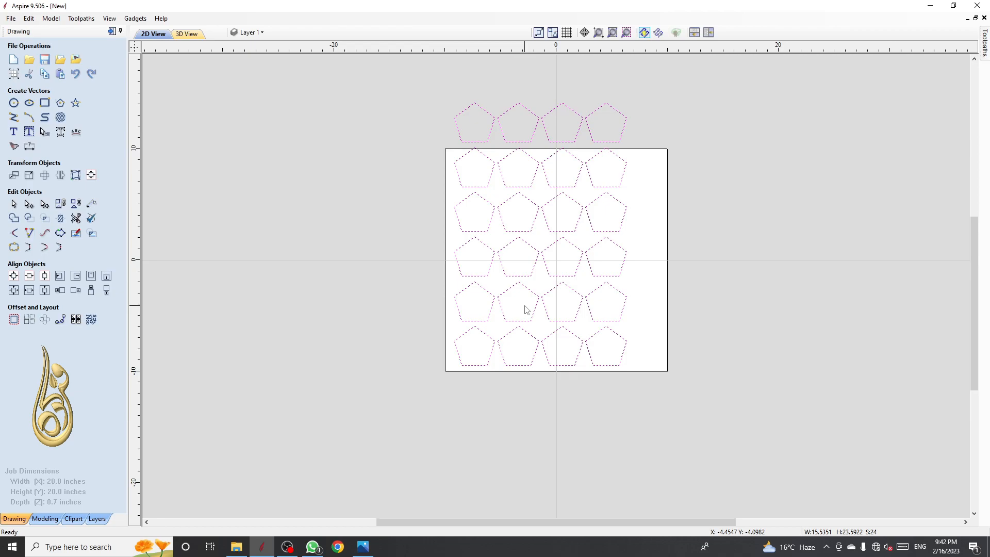
pyautogui.press('Delete')
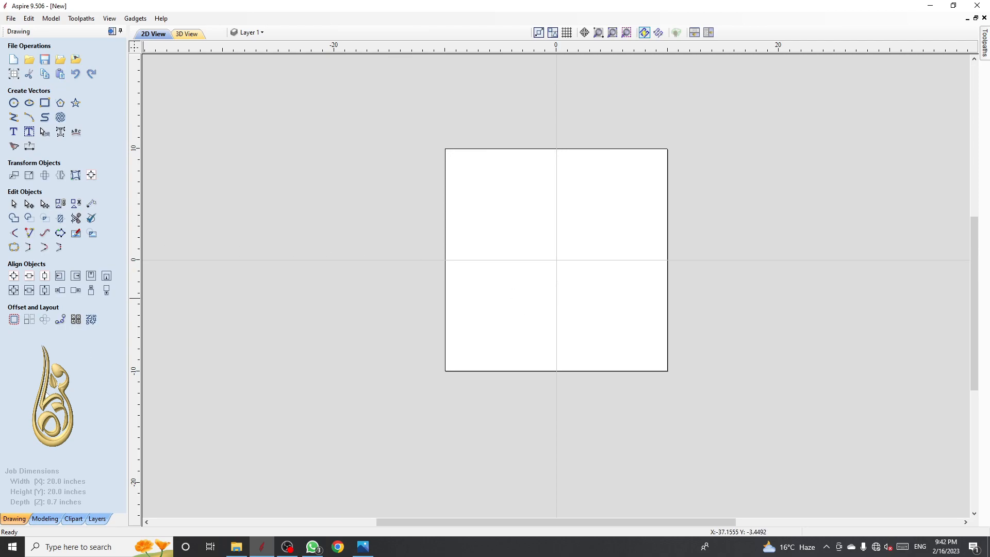
# Draw a closed right triangle as a polyline with its right-angle corner at the origin, about 2.1 inches wide and 5.25 inches high.
pyautogui.click(44, 320)
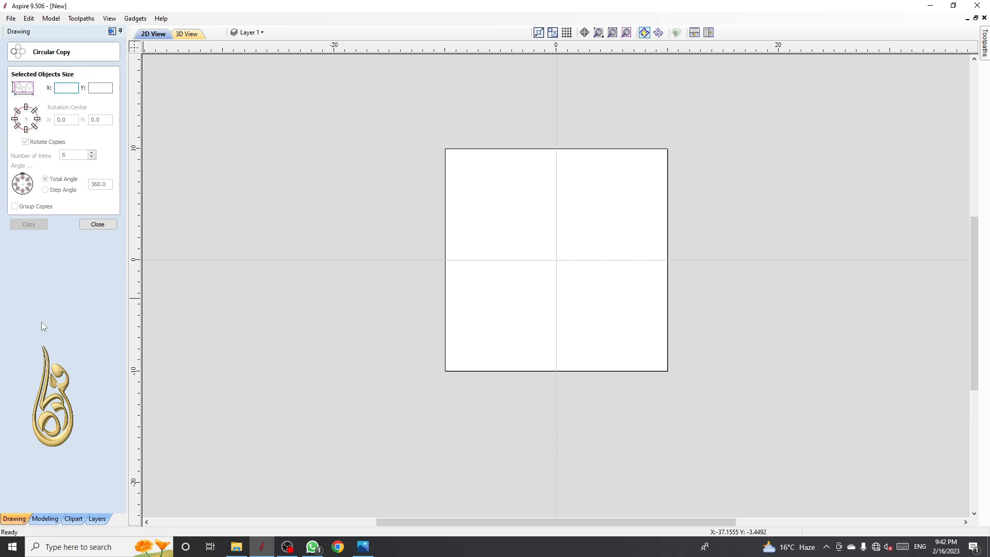
pyautogui.click(92, 230)
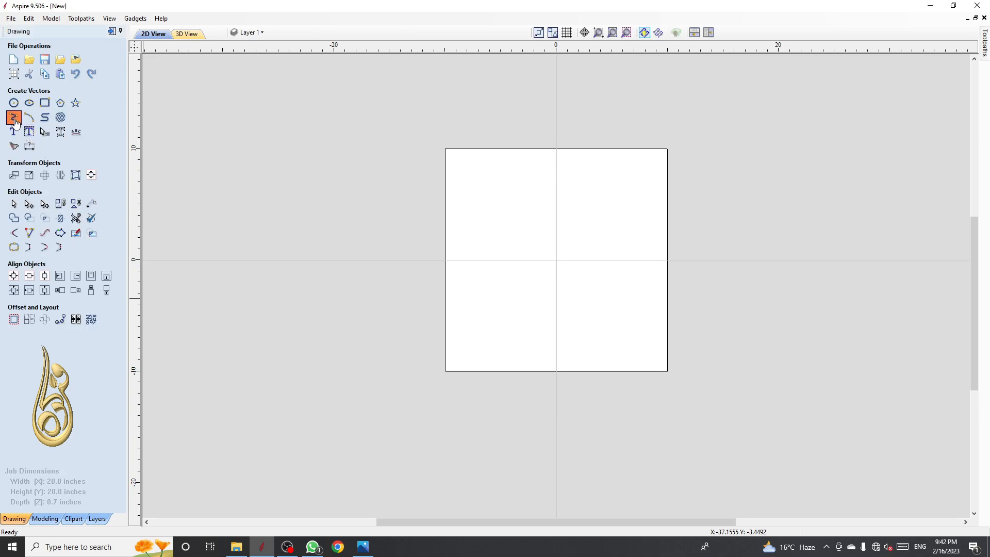
pyautogui.click(14, 117)
pyautogui.scroll(2, 571, 253)
pyautogui.click(548, 263)
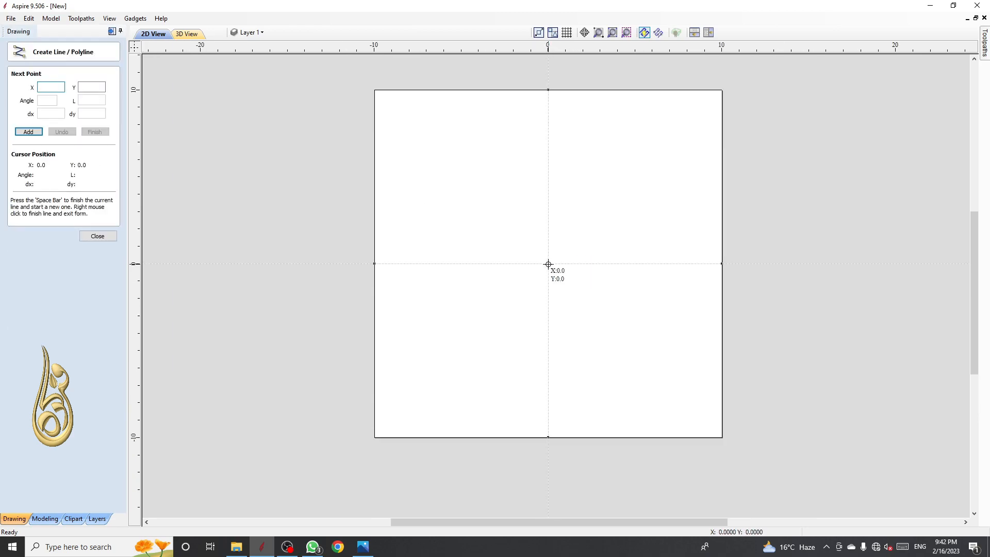
pyautogui.click(548, 174)
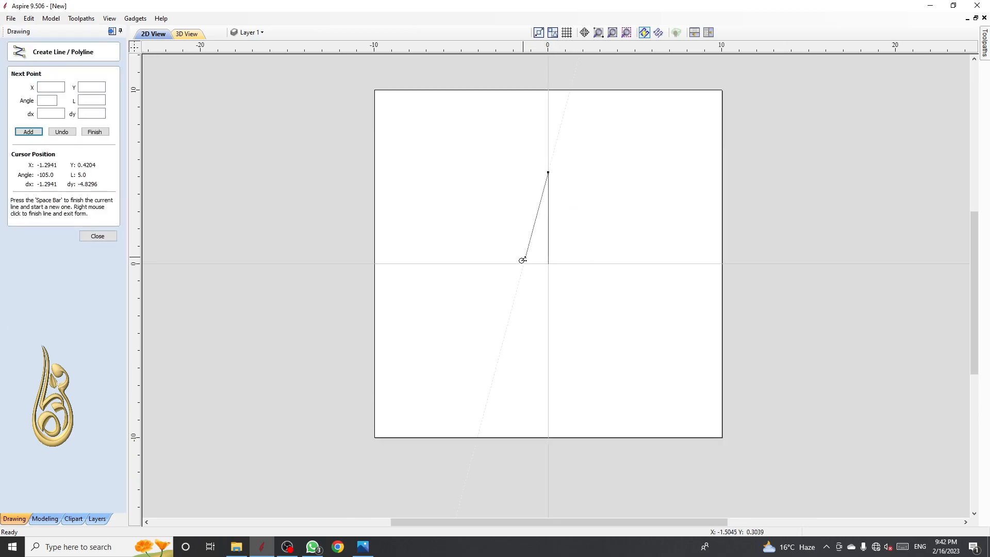
pyautogui.click(512, 264)
pyautogui.click(548, 263)
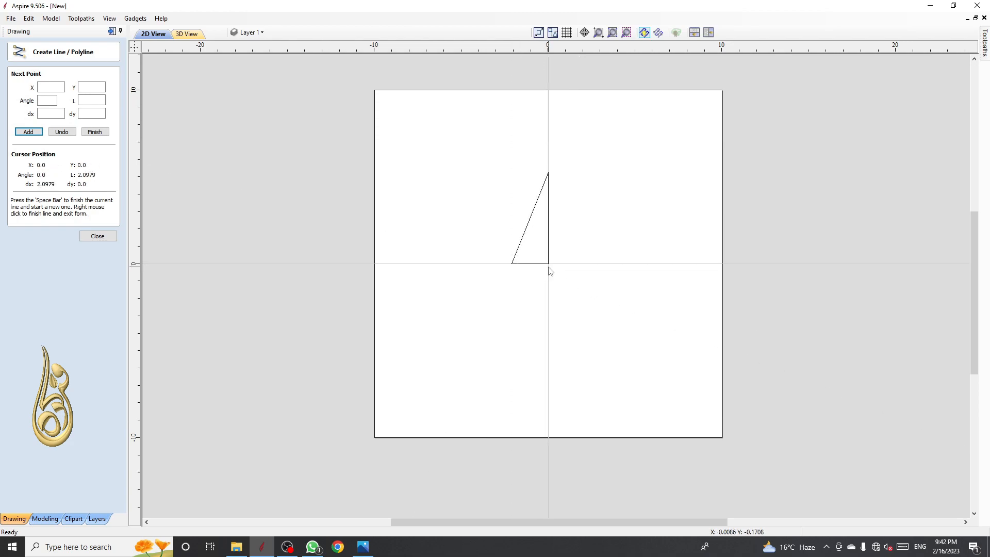
pyautogui.rightClick(550, 269)
# Select the right triangle and open Circular Copy for it.
pyautogui.scroll(-1, 548, 276)
pyautogui.scroll(4, 548, 277)
pyautogui.click(550, 237)
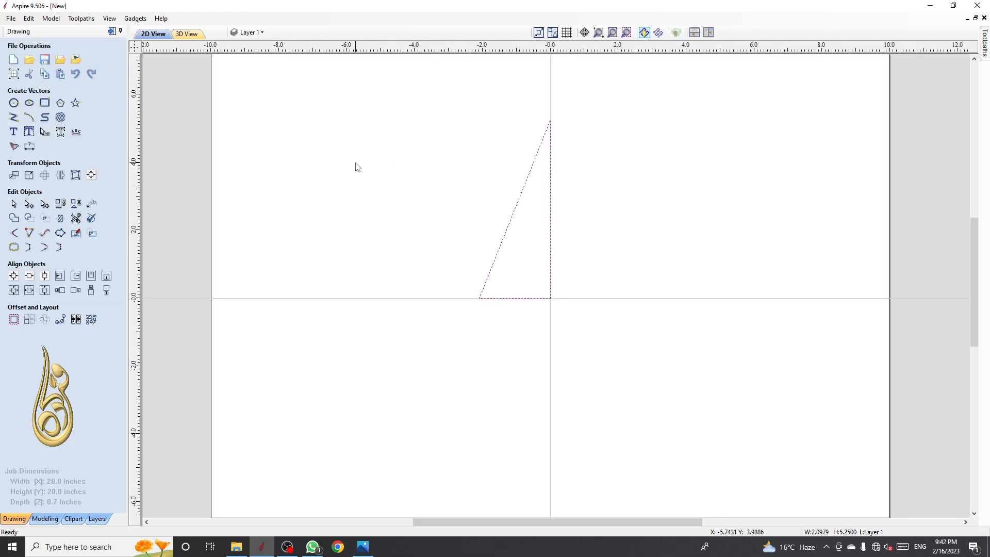
pyautogui.scroll(-2, 478, 226)
pyautogui.scroll(-1, 478, 226)
pyautogui.scroll(5, 487, 225)
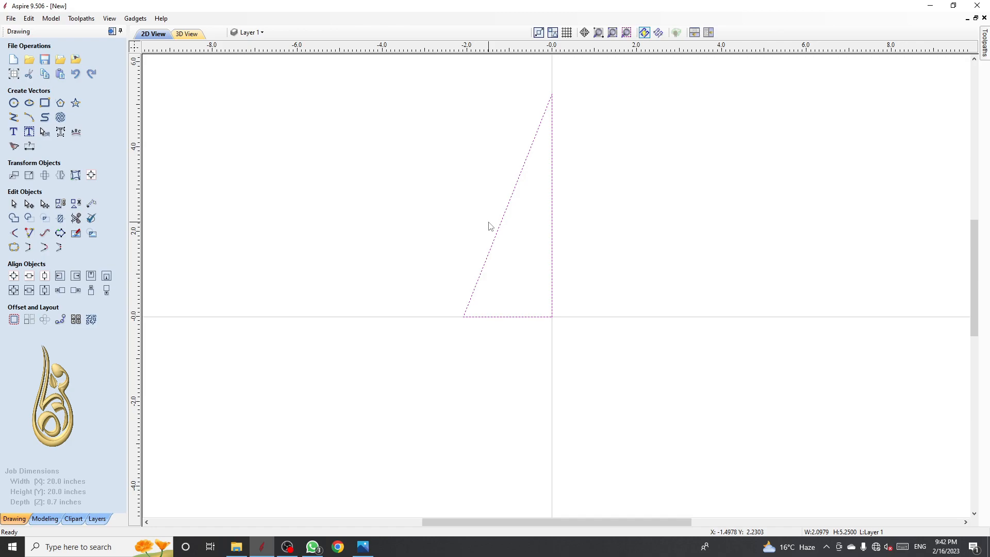
pyautogui.click(47, 320)
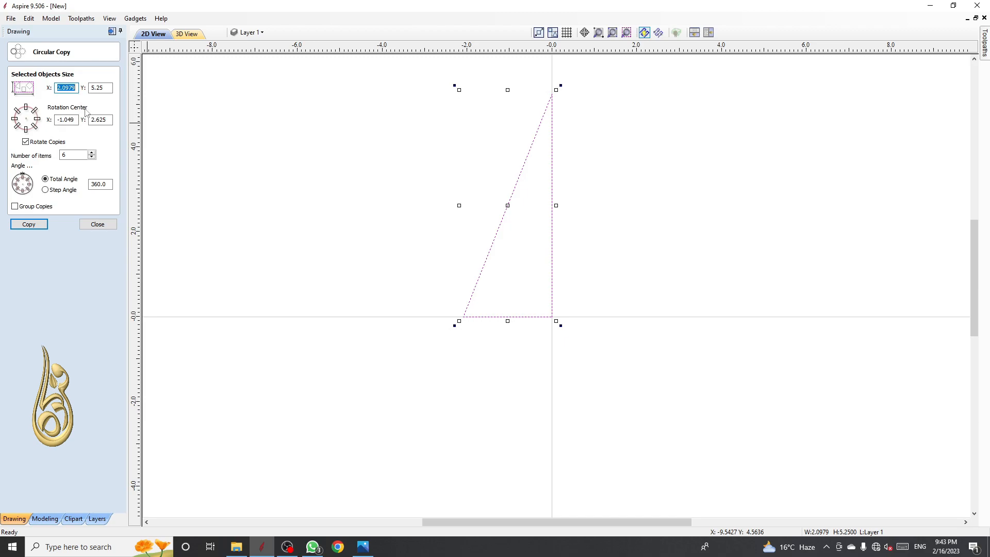
# Examine the triangle's right-angle corner at the origin as the intended rotation center.
pyautogui.scroll(-1, 384, 229)
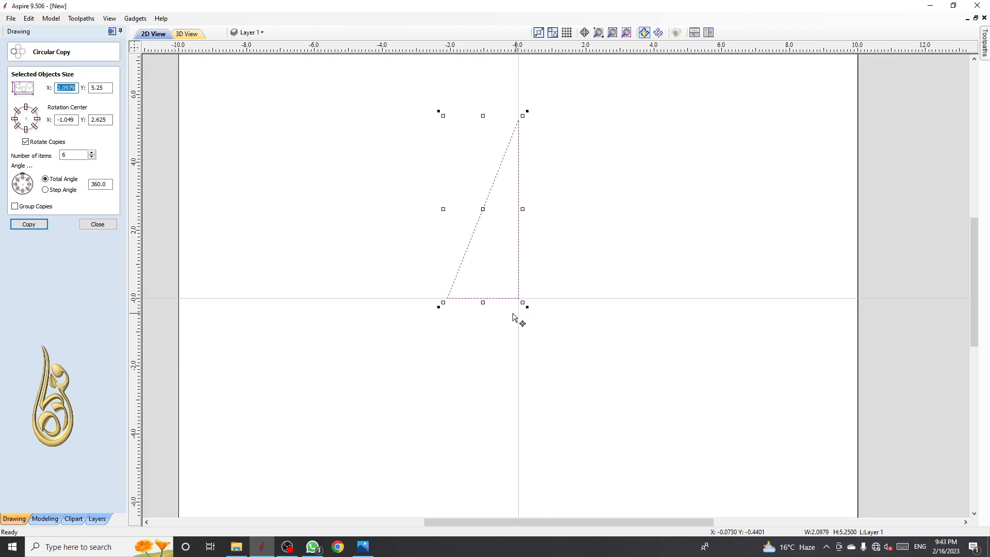
pyautogui.scroll(2, 515, 320)
pyautogui.scroll(-1, 515, 320)
pyautogui.click(556, 330)
pyautogui.click(525, 294)
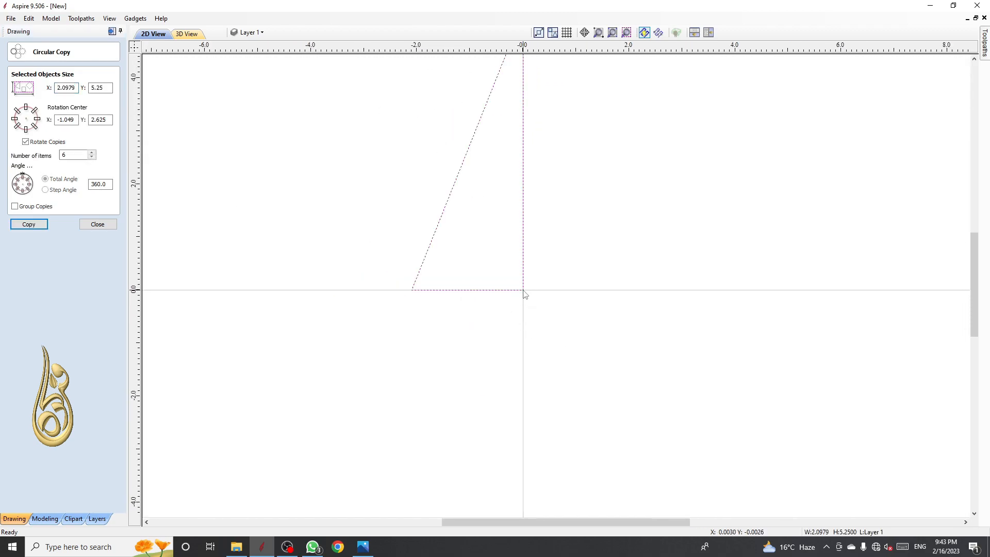
pyautogui.scroll(-2, 524, 294)
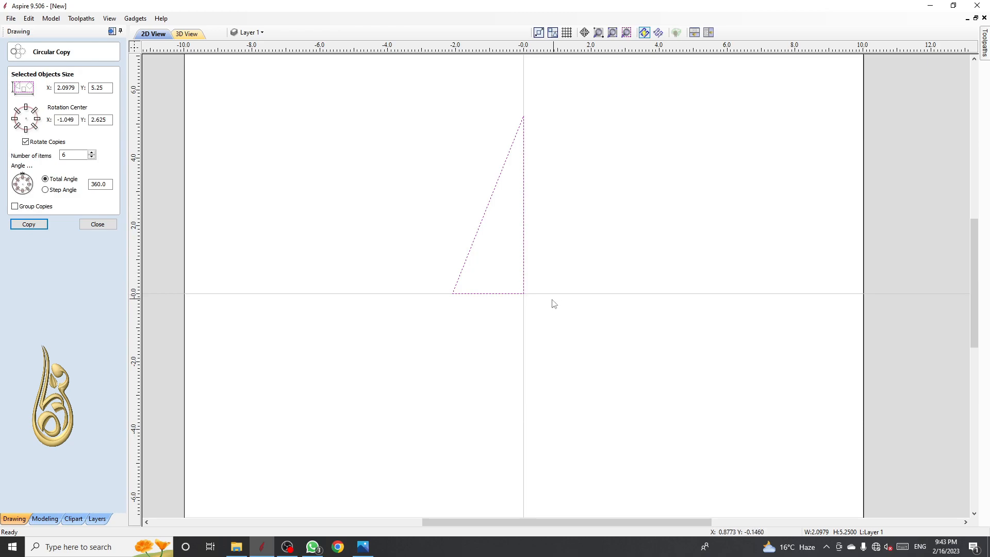
pyautogui.scroll(4, 529, 300)
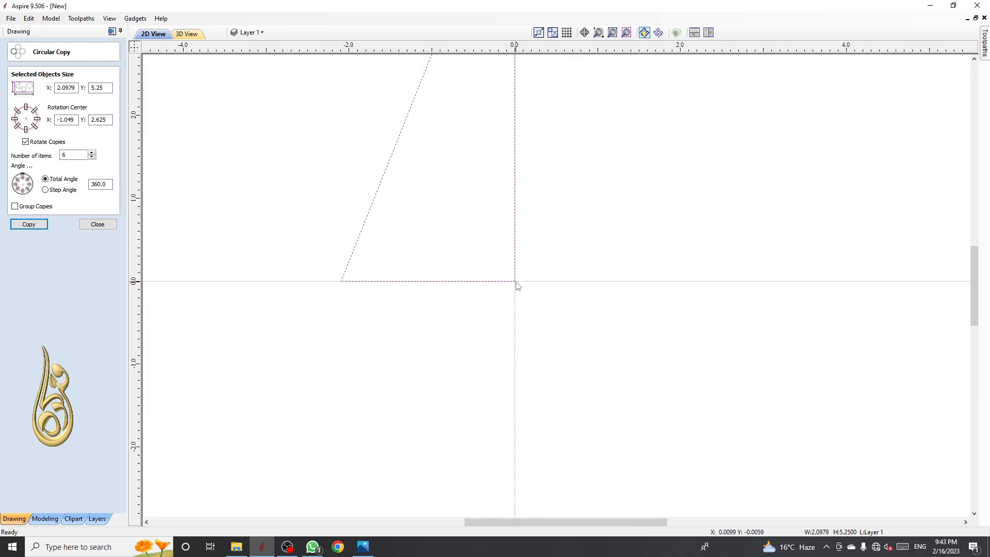
pyautogui.scroll(-4, 515, 290)
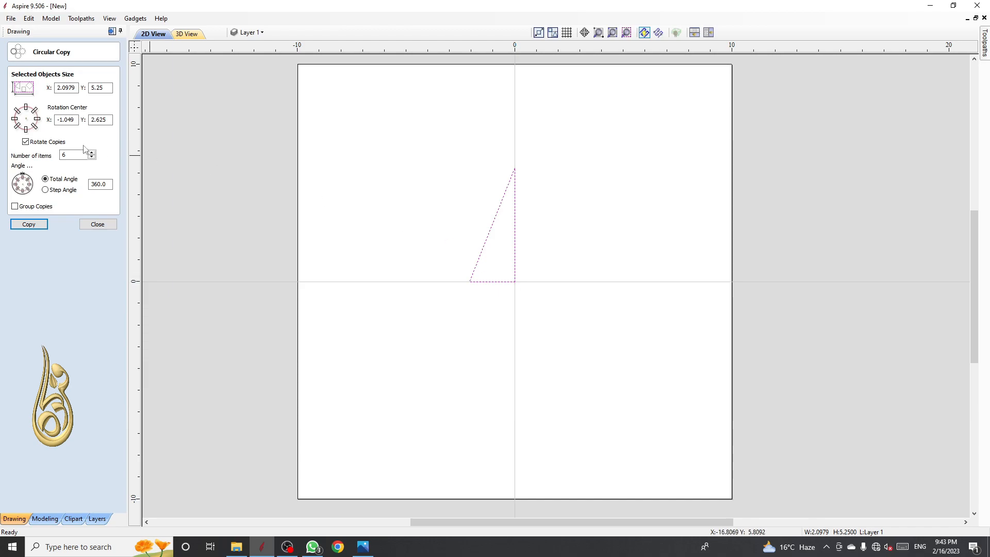
# Set the Circular Copy rotation center to X 0 and Y 0, and close the form with the triangle selected.
pyautogui.doubleClick(64, 119)
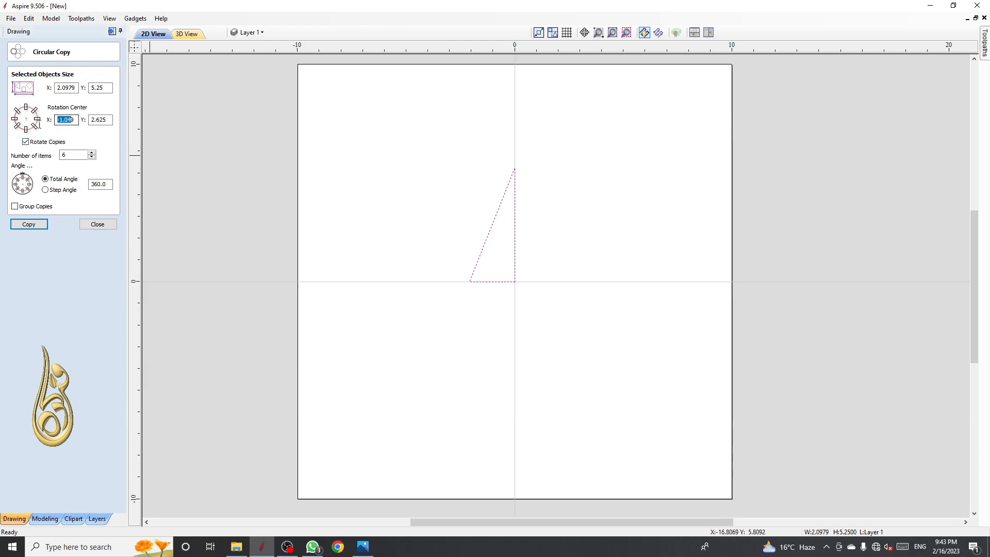
pyautogui.write('0')
pyautogui.press('Tab')
pyautogui.write('0')
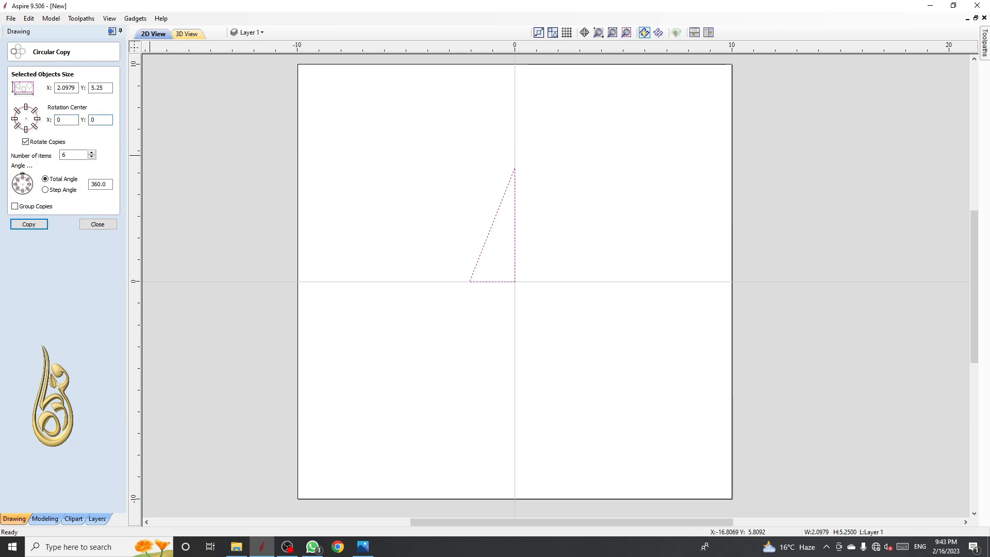
pyautogui.click(245, 142)
pyautogui.click(97, 224)
pyautogui.moveTo(579, 248); pyautogui.dragTo(479, 207)
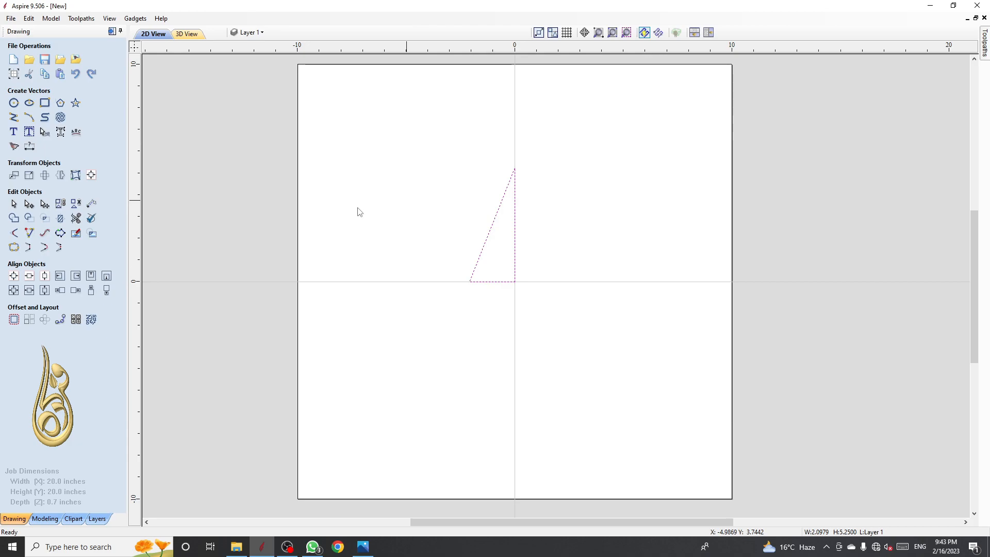
# Circular copy the triangle into 5 rotated items around the origin over a total angle of 360 degrees.
pyautogui.click(45, 320)
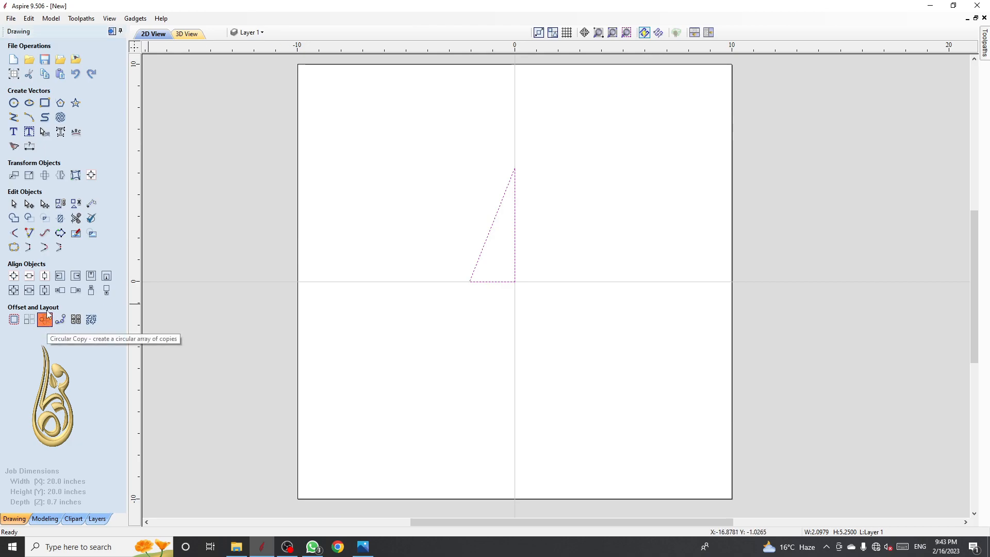
pyautogui.moveTo(67, 120); pyautogui.dragTo(55, 119)
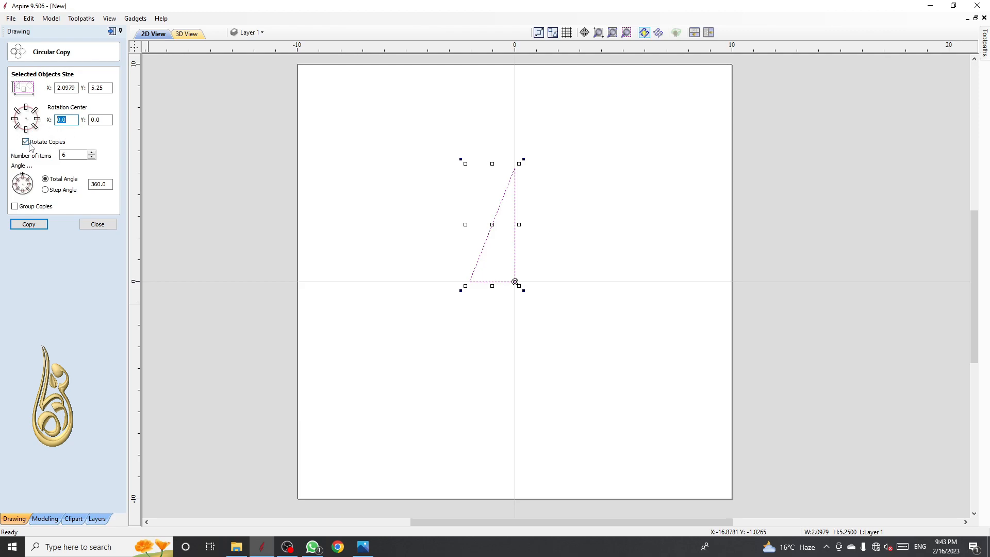
pyautogui.doubleClick(63, 156)
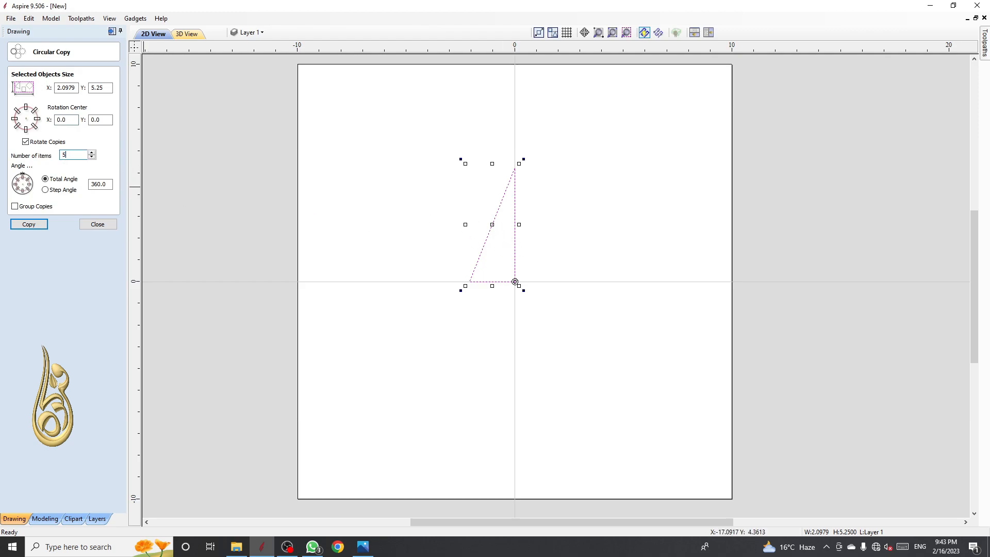
pyautogui.write('5')
pyautogui.click(29, 224)
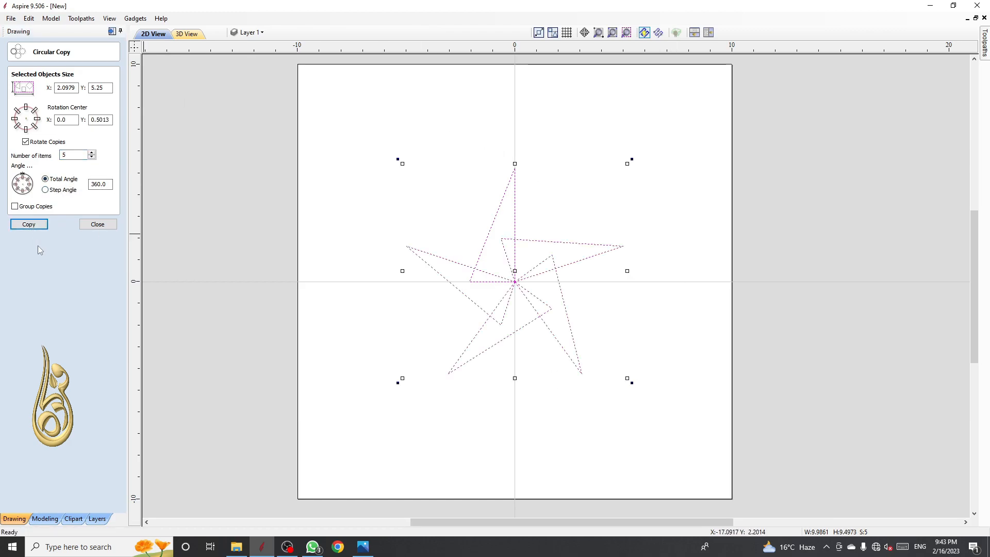
# Inspect the circular copies and how the triangles meet at the rotation center.
pyautogui.scroll(3, 513, 331)
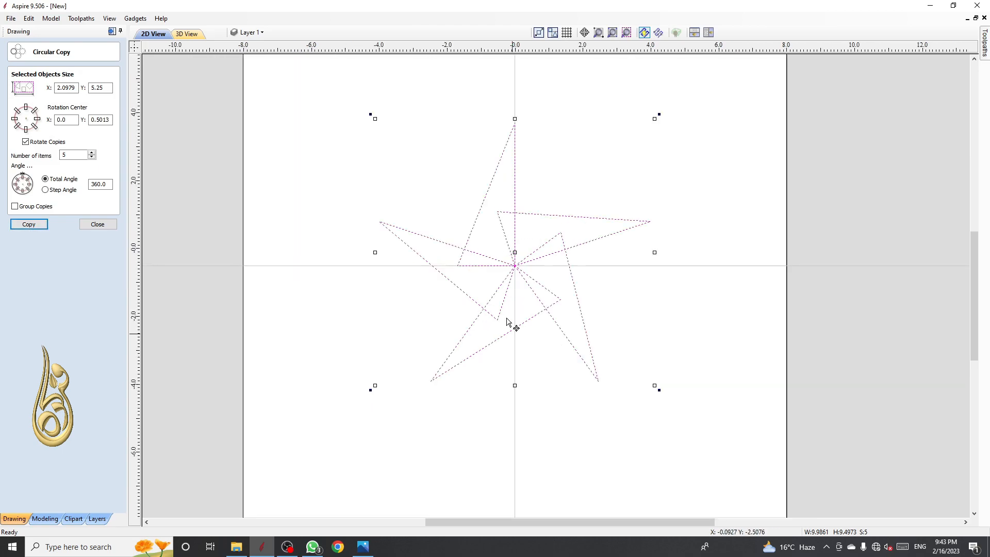
pyautogui.scroll(-1, 500, 277)
pyautogui.scroll(-1, 500, 275)
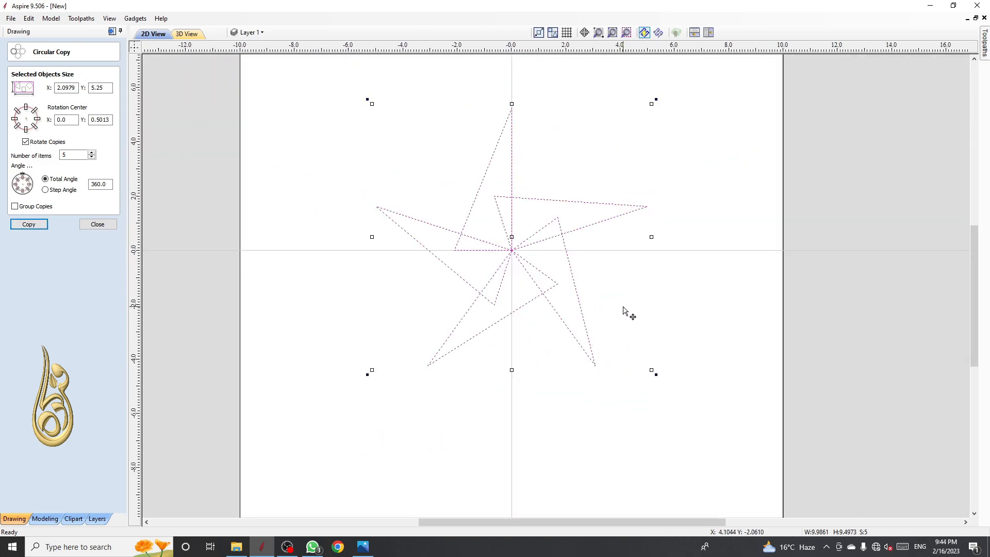
pyautogui.scroll(4, 516, 271)
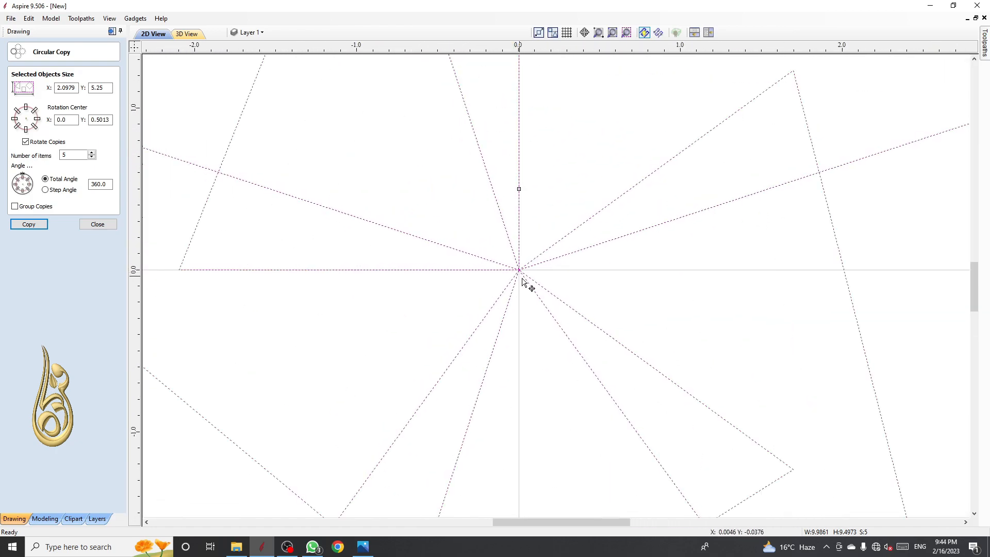
pyautogui.scroll(-3, 520, 270)
pyautogui.click(533, 347)
pyautogui.scroll(3, 529, 253)
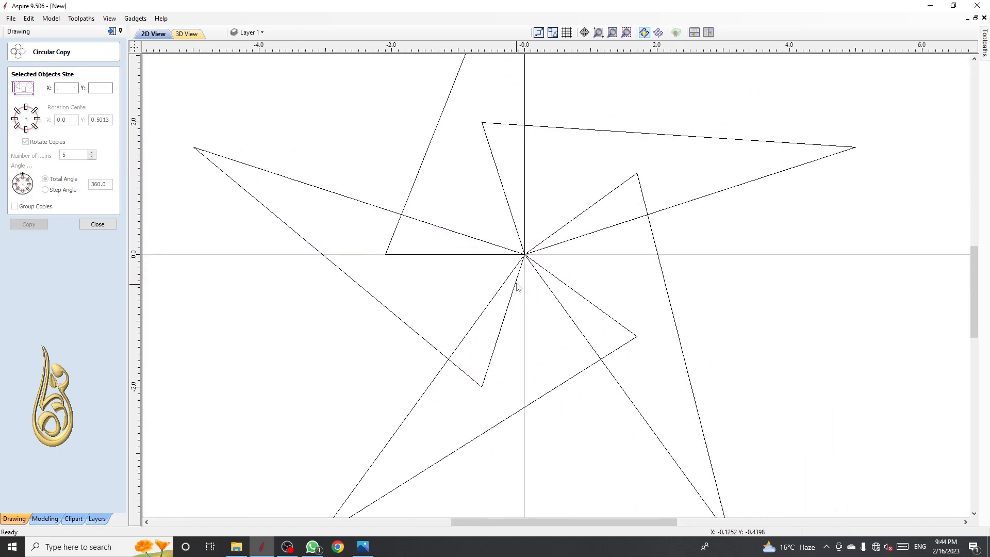
pyautogui.click(519, 246)
pyautogui.scroll(-3, 518, 253)
pyautogui.scroll(3, 518, 253)
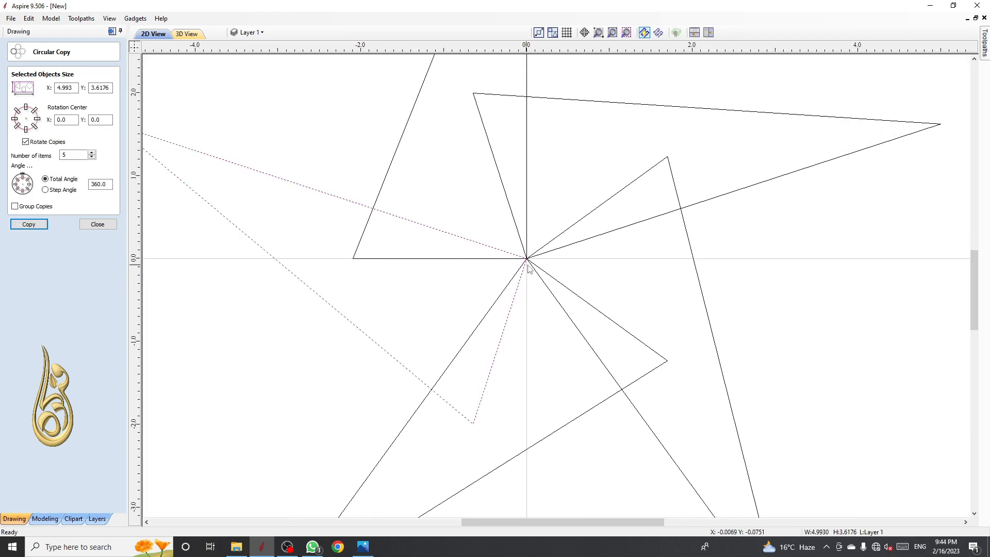
# Move all five triangles left until their shared center is about 11.2 inches left of the origin, and close Circular Copy.
pyautogui.hotkey('ctrl', 'a')
pyautogui.scroll(-2, 518, 253)
pyautogui.scroll(-2, 482, 237)
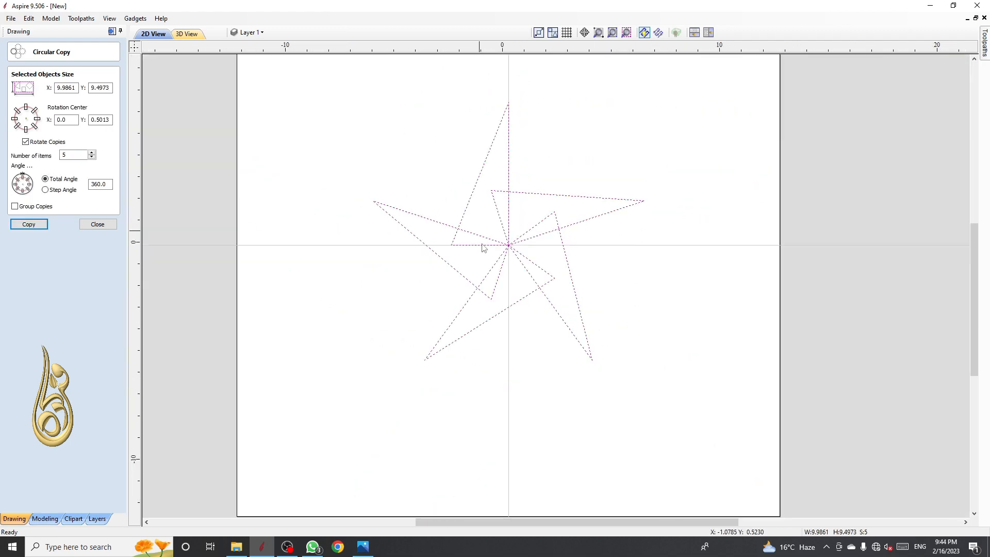
pyautogui.press('Left')
pyautogui.press('Left')
pyautogui.press('Left')
pyautogui.press('Left')
pyautogui.press('Left')
pyautogui.press('Left')
pyautogui.press('Left')
pyautogui.press('Left')
pyautogui.press('Left')
pyautogui.press('Left')
pyautogui.press('Left')
pyautogui.press('Left')
pyautogui.press('Left')
pyautogui.press('Left')
pyautogui.press('Left')
pyautogui.press('Left')
pyautogui.press('Left')
pyautogui.press('Left')
pyautogui.press('Left')
pyautogui.press('Left')
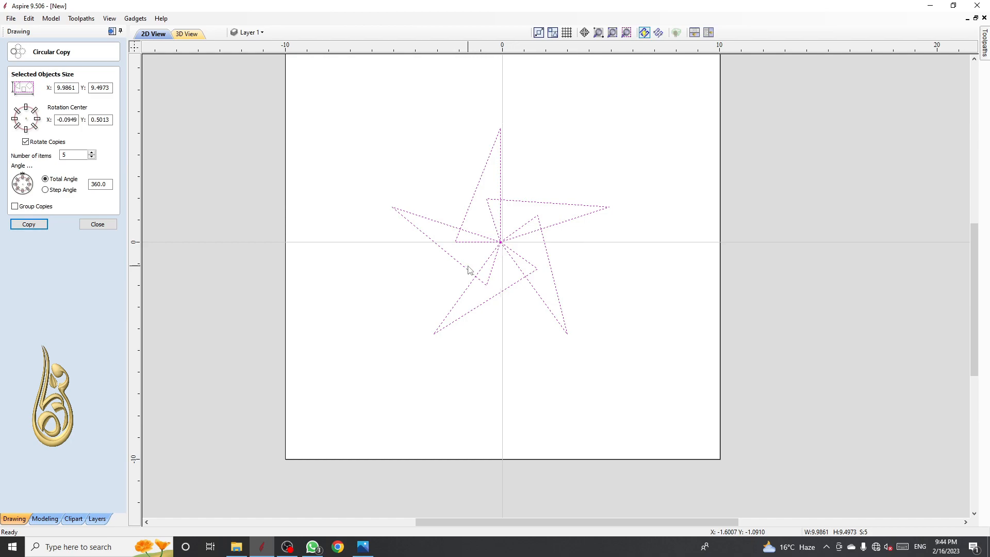
pyautogui.press('Left')
pyautogui.press('Left')
pyautogui.press('Left')
pyautogui.press('Left')
pyautogui.press('Left')
pyautogui.press('Left')
pyautogui.press('Left')
pyautogui.press('Left')
pyautogui.press('Left')
pyautogui.press('Left')
pyautogui.press('Left')
pyautogui.press('Left')
pyautogui.press('Left')
pyautogui.press('Left')
pyautogui.press('Left')
pyautogui.press('Left')
pyautogui.press('Left')
pyautogui.press('Left')
pyautogui.press('Left')
pyautogui.press('Left')
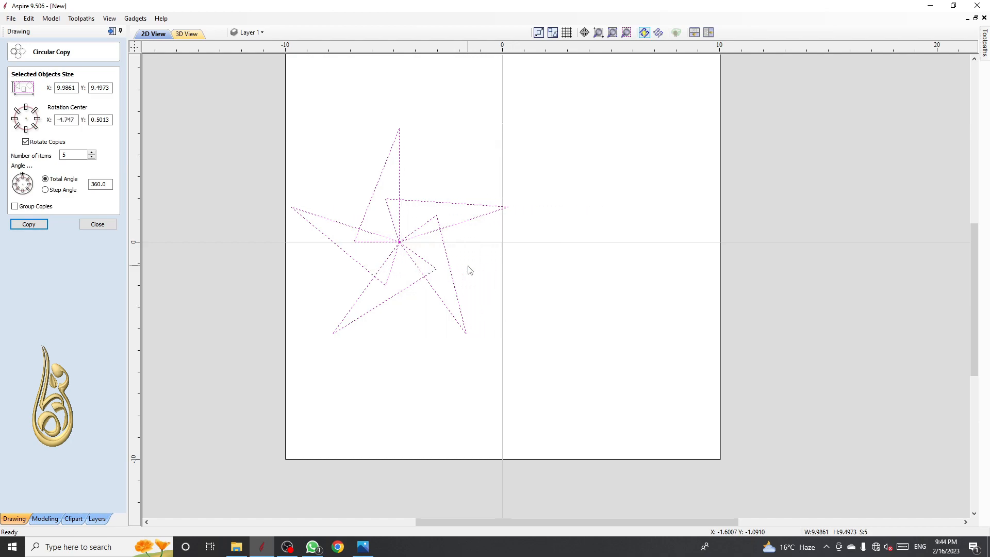
pyautogui.press('Left')
pyautogui.press('Left')
pyautogui.press('Left')
pyautogui.press('Left')
pyautogui.press('Left')
pyautogui.press('Left')
pyautogui.press('Left')
pyautogui.press('Left')
pyautogui.press('Left')
pyautogui.press('Left')
pyautogui.press('Left')
pyautogui.press('Left')
pyautogui.press('Left')
pyautogui.press('Left')
pyautogui.press('Left')
pyautogui.press('Left')
pyautogui.press('Left')
pyautogui.press('Left')
pyautogui.press('Left')
pyautogui.press('Left')
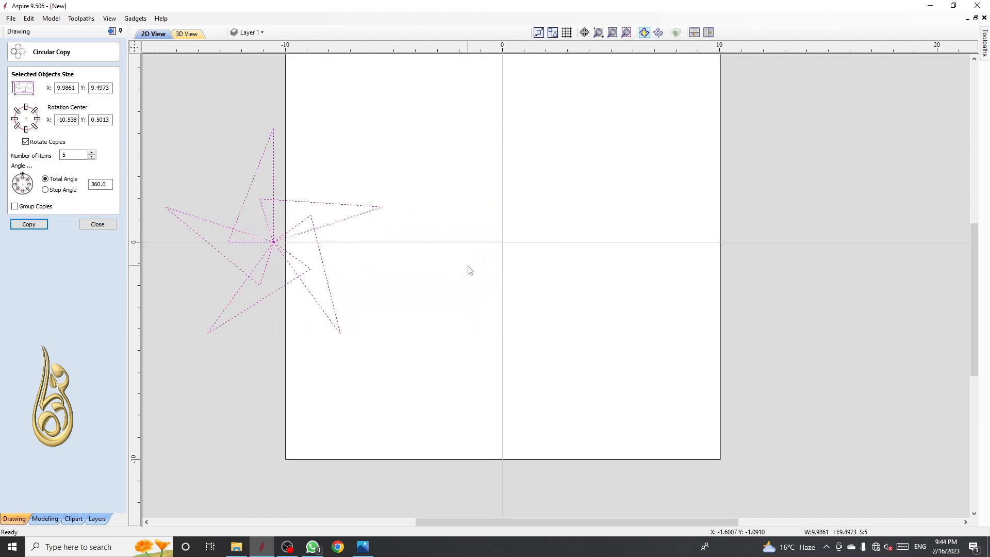
pyautogui.click(482, 264)
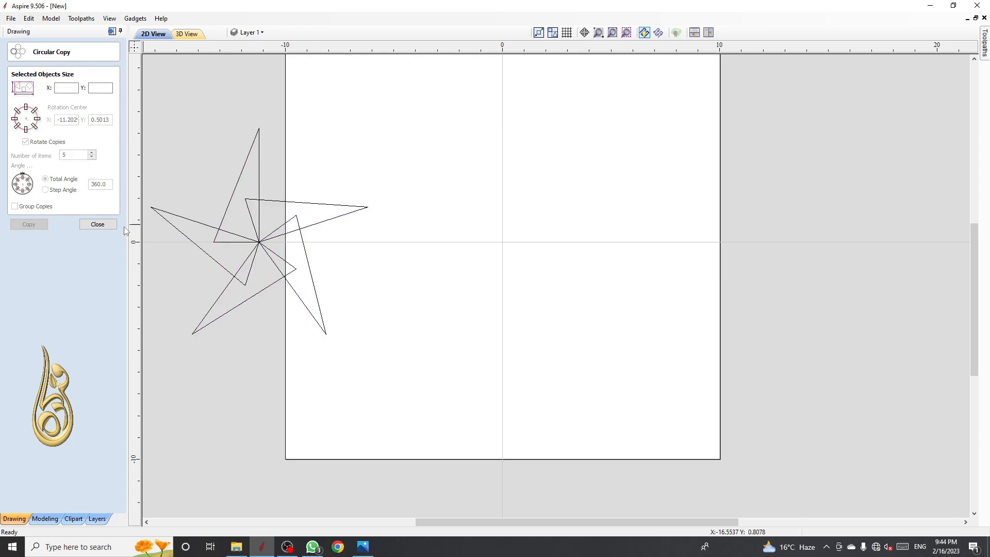
pyautogui.click(98, 224)
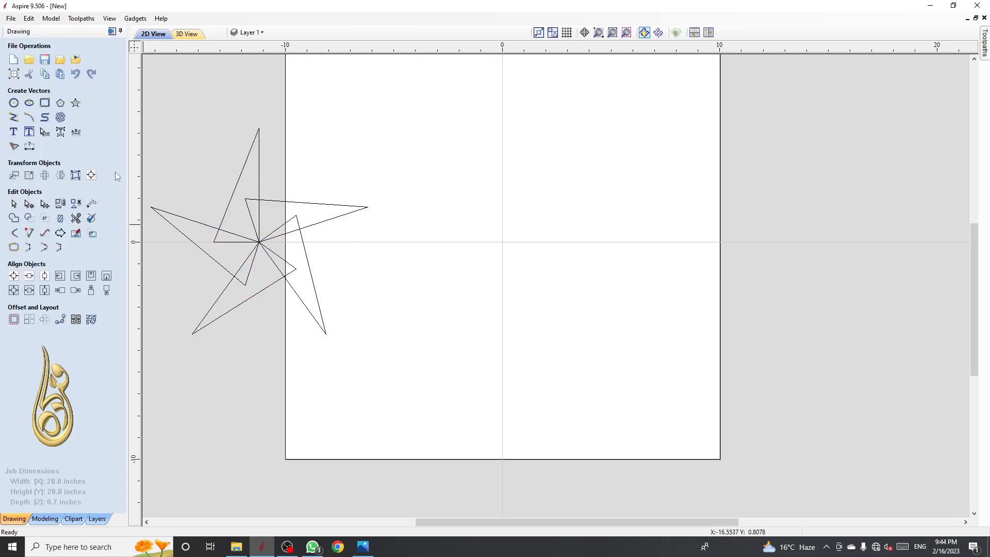
# Draw a narrow right triangle with polylines, its tip at the origin and its flat edge on top, about 1.7 inches wide and 3.95 inches high.
pyautogui.click(13, 117)
pyautogui.click(503, 242)
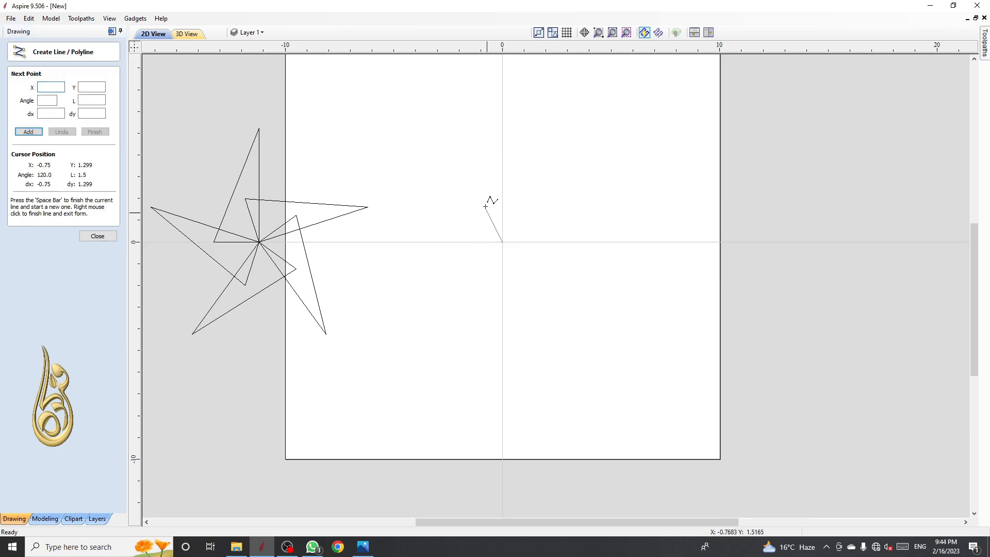
pyautogui.click(465, 156)
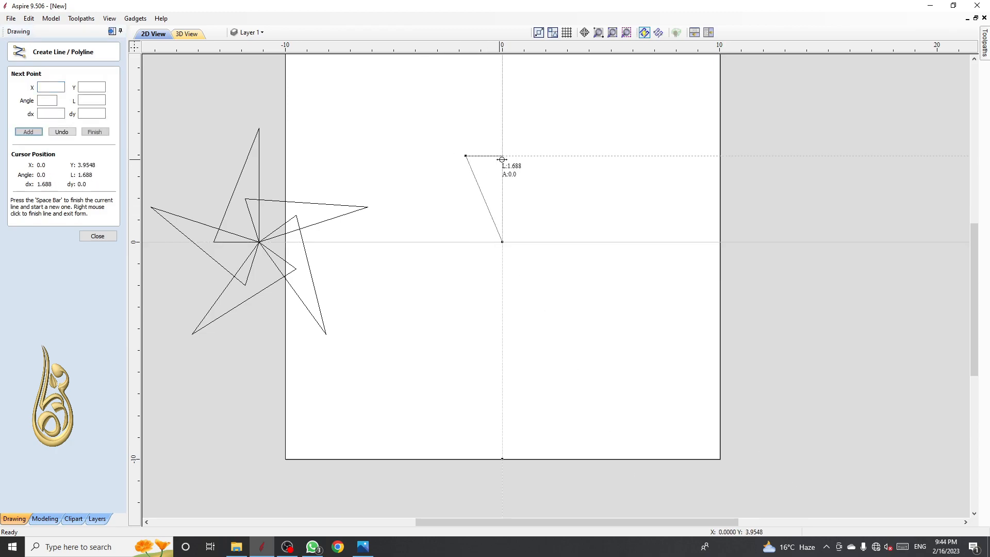
pyautogui.click(502, 156)
pyautogui.rightClick(505, 174)
pyautogui.press('space')
pyautogui.click(502, 157)
pyautogui.click(502, 242)
pyautogui.rightClick(511, 247)
# Complete the narrow triangle and circular copy it into 6 rotated items around the origin over a total angle of 360 degrees.
pyautogui.keyDown('shift'); pyautogui.click(496, 233); pyautogui.keyUp('shift')
pyautogui.moveTo(524, 239); pyautogui.dragTo(477, 197)
pyautogui.click(76, 234)
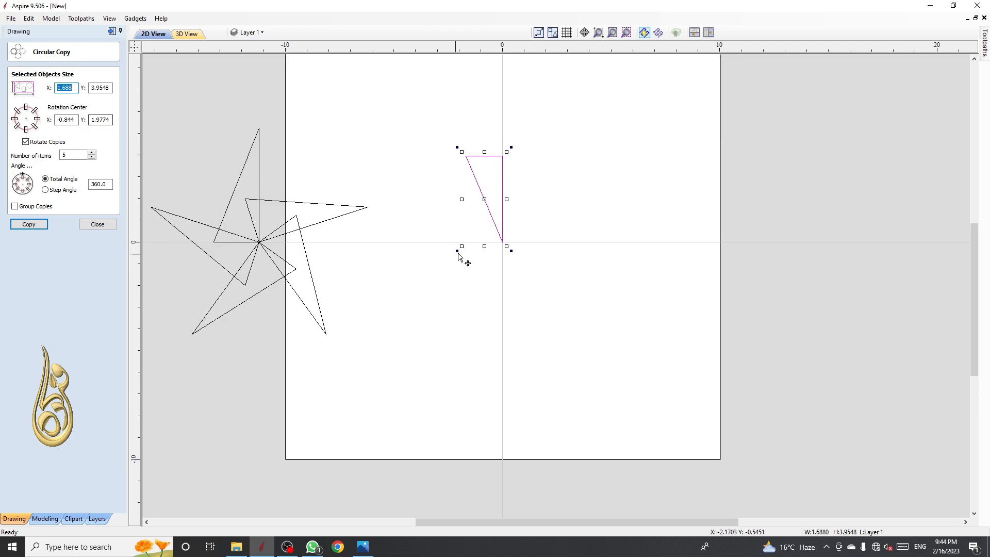
pyautogui.scroll(3, 454, 248)
pyautogui.scroll(-2, 454, 248)
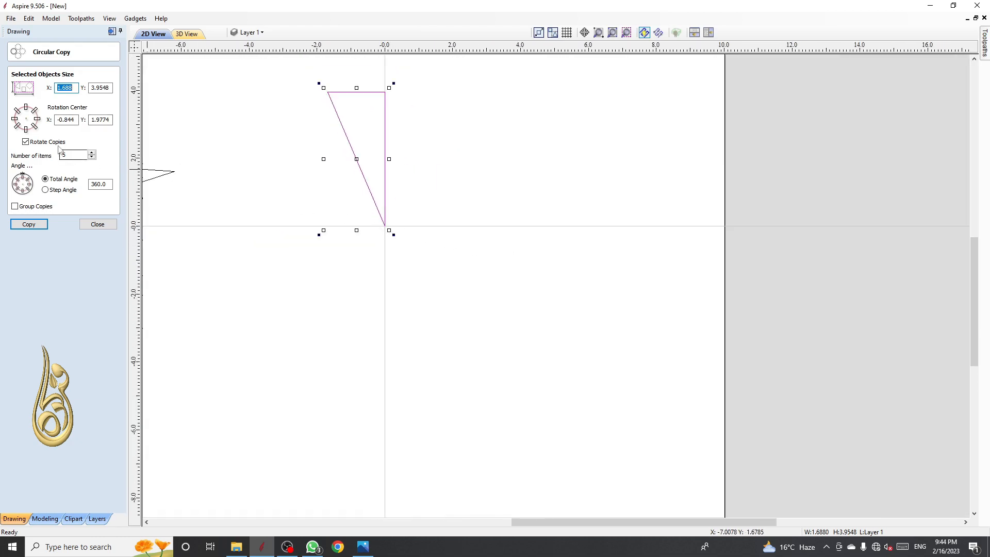
pyautogui.click(385, 225)
pyautogui.doubleClick(69, 155)
pyautogui.click(38, 226)
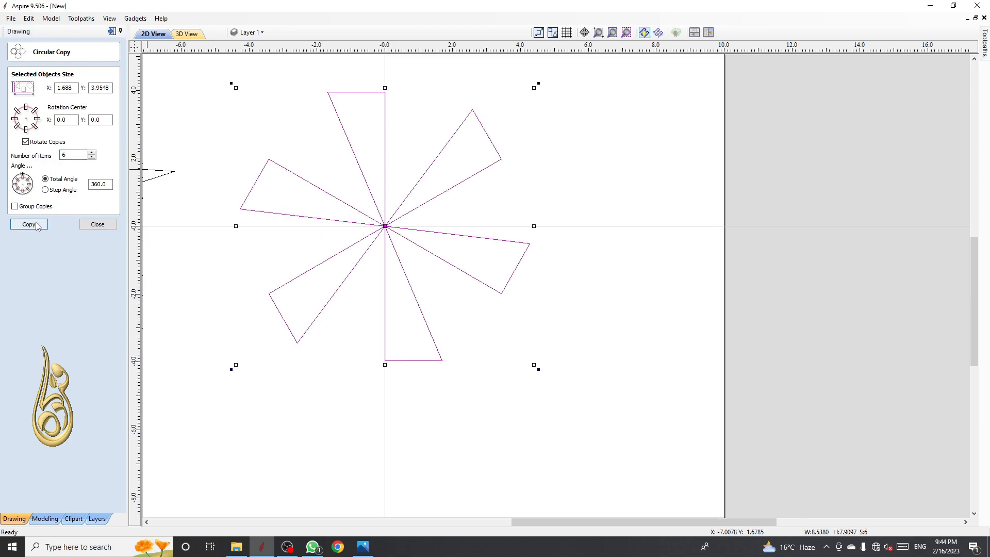
# Inspect the six circular copies and how the triangle tips meet at the rotation center.
pyautogui.moveTo(462, 232); pyautogui.dragTo(582, 240, button='middle')
pyautogui.scroll(3, 583, 241)
pyautogui.scroll(-2, 586, 247)
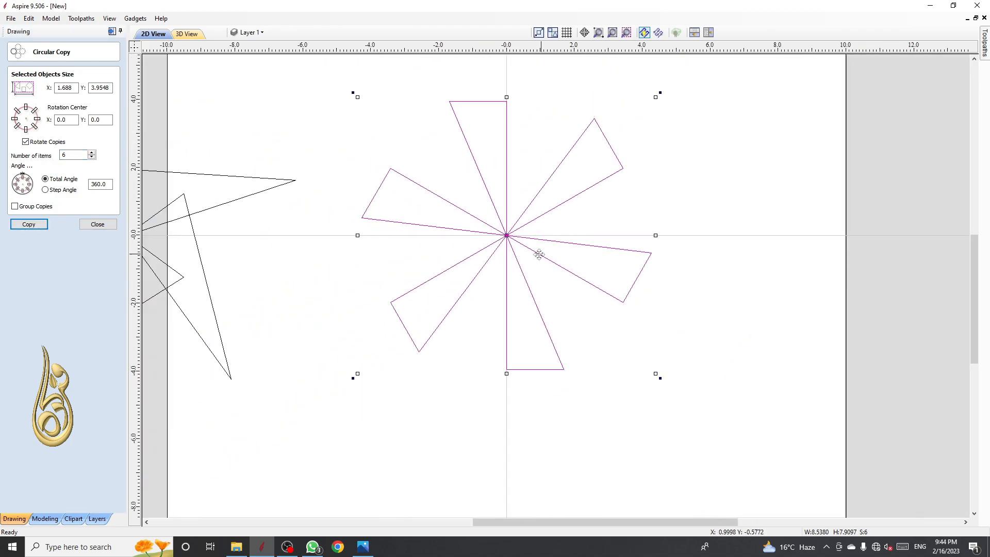
pyautogui.scroll(3, 507, 231)
pyautogui.scroll(-2, 500, 233)
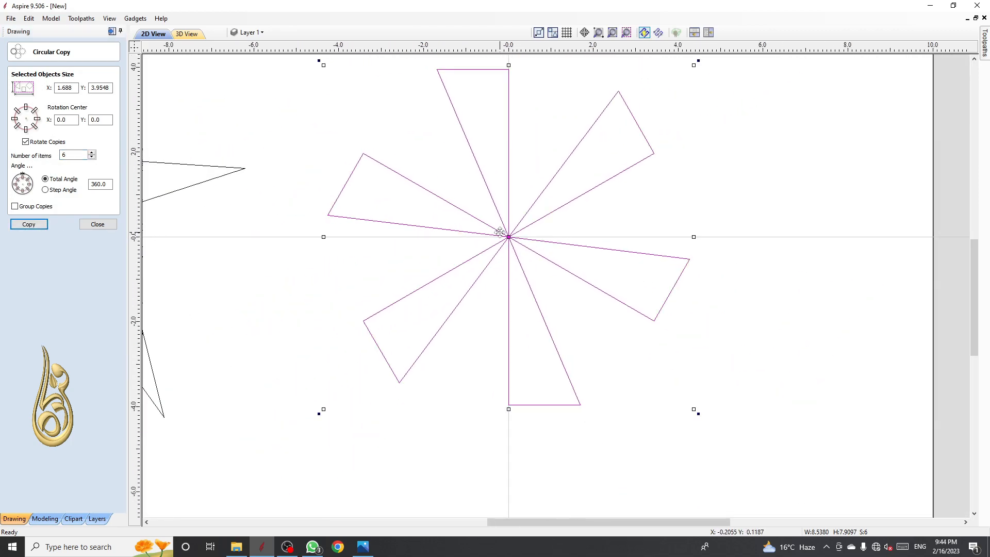
pyautogui.scroll(-3, 500, 232)
pyautogui.click(490, 289)
pyautogui.scroll(3, 490, 243)
pyautogui.scroll(-1, 476, 224)
pyautogui.scroll(4, 476, 220)
pyautogui.scroll(-4, 561, 267)
# Move all six triangles up and left until their shared center is about 6.3 inches left of and 8.7 inches above the origin, and close Circular Copy.
pyautogui.moveTo(646, 338); pyautogui.dragTo(513, 218)
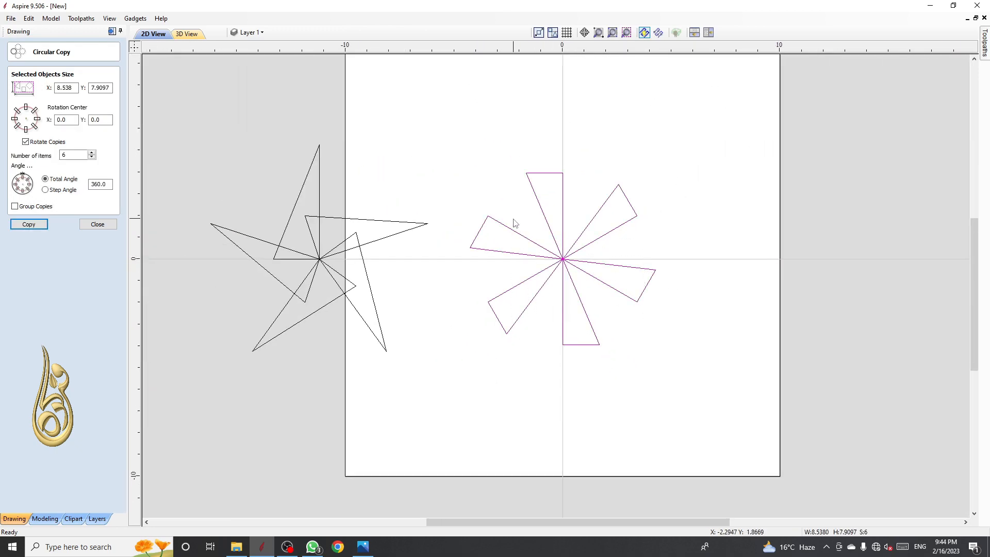
pyautogui.scroll(-2, 514, 223)
pyautogui.press('Up')
pyautogui.press('Up')
pyautogui.press('Up')
pyautogui.press('Up')
pyautogui.press('Up')
pyautogui.press('Up')
pyautogui.press('Up')
pyautogui.press('Up')
pyautogui.press('Up')
pyautogui.press('Up')
pyautogui.press('Up')
pyautogui.press('Up')
pyautogui.press('Up')
pyautogui.press('Up')
pyautogui.press('Up')
pyautogui.press('Up')
pyautogui.press('Up')
pyautogui.press('Up')
pyautogui.press('Up')
pyautogui.press('Left')
pyautogui.press('Left')
pyautogui.press('Left')
pyautogui.press('Left')
pyautogui.press('Left')
pyautogui.press('Left')
pyautogui.press('Left')
pyautogui.press('Left')
pyautogui.press('Left')
pyautogui.press('Left')
pyautogui.press('Left')
pyautogui.press('Left')
pyautogui.press('Left')
pyautogui.press('Left')
pyautogui.press('Left')
pyautogui.press('Up')
pyautogui.press('Up')
pyautogui.press('Up')
pyautogui.press('Up')
pyautogui.press('Up')
pyautogui.press('Up')
pyautogui.press('Up')
pyautogui.press('Up')
pyautogui.press('Up')
pyautogui.press('Up')
pyautogui.press('Up')
pyautogui.press('Up')
pyautogui.press('Up')
pyautogui.press('Up')
pyautogui.press('Up')
pyautogui.press('Up')
pyautogui.press('Up')
pyautogui.press('Up')
pyautogui.press('Up')
pyautogui.press('Up')
pyautogui.press('Left')
pyautogui.press('Left')
pyautogui.press('Left')
pyautogui.press('Left')
pyautogui.press('Left')
pyautogui.press('Left')
pyautogui.press('Left')
pyautogui.press('Left')
pyautogui.press('Left')
pyautogui.press('Left')
pyautogui.press('Left')
pyautogui.press('Left')
pyautogui.press('Left')
pyautogui.press('Left')
pyautogui.press('Left')
pyautogui.press('Left')
pyautogui.press('Left')
pyautogui.press('Left')
pyautogui.press('Left')
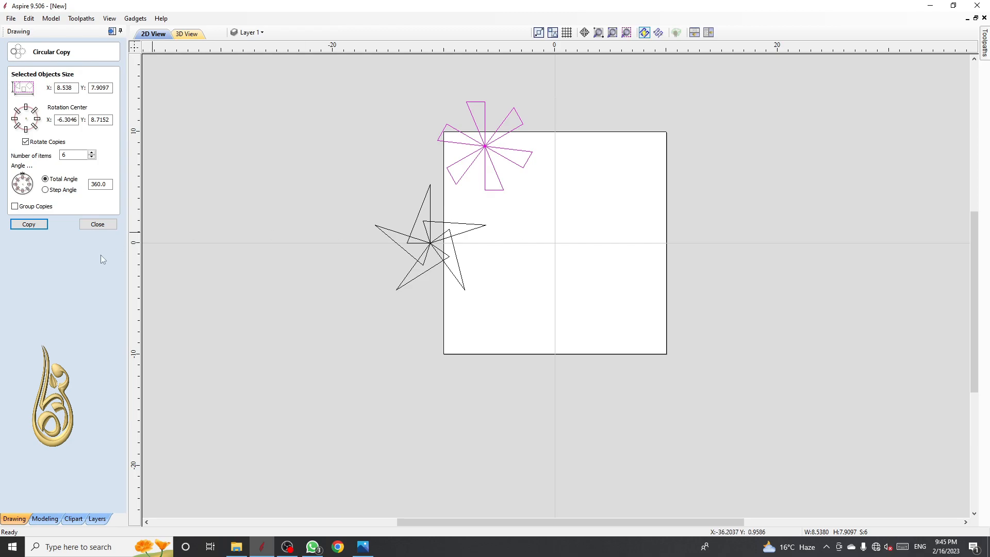
pyautogui.click(98, 225)
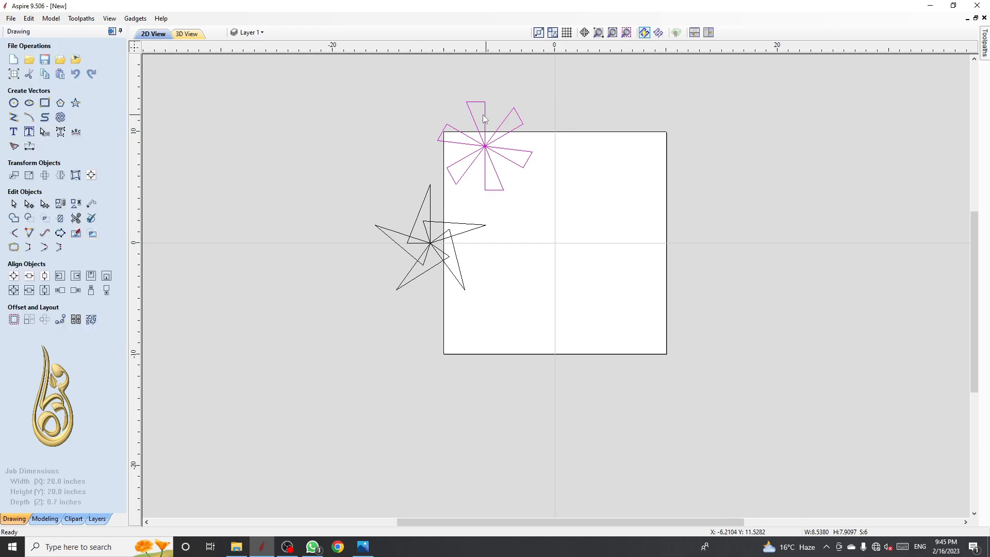
# Inspect the shared centers of the six-triangle and five-triangle patterns and the individual triangles in them.
pyautogui.scroll(3, 470, 114)
pyautogui.scroll(-2, 471, 118)
pyautogui.click(493, 244)
pyautogui.scroll(5, 494, 175)
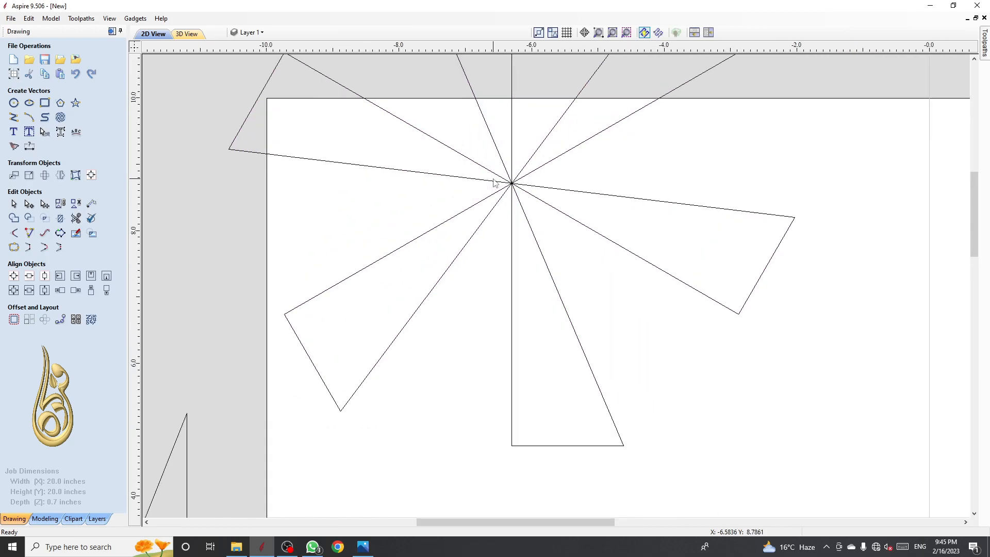
pyautogui.scroll(-4, 493, 183)
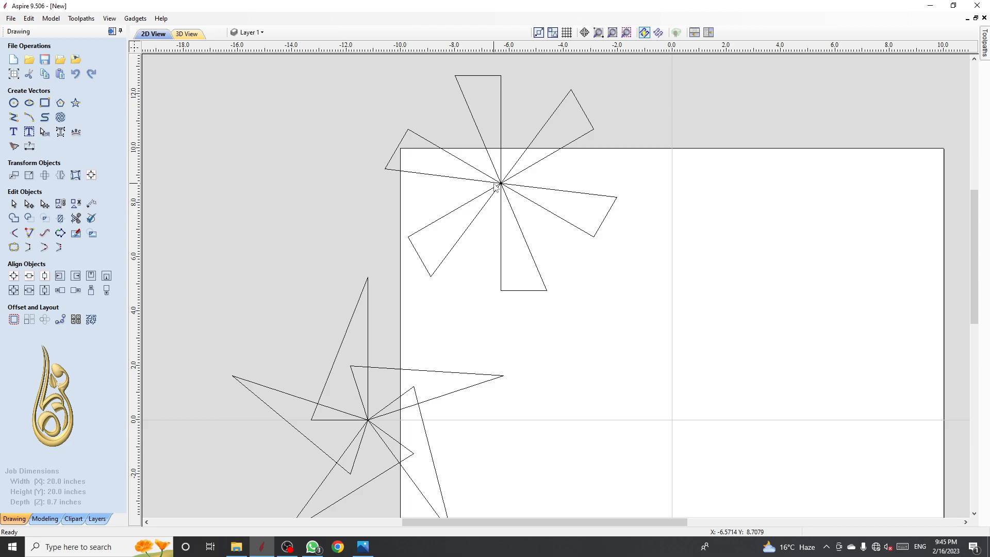
pyautogui.scroll(-4, 502, 172)
pyautogui.scroll(6, 497, 166)
pyautogui.click(489, 106)
pyautogui.moveTo(477, 185); pyautogui.dragTo(398, 144)
pyautogui.scroll(-1, 436, 200)
pyautogui.moveTo(461, 248); pyautogui.dragTo(431, 224)
pyautogui.scroll(-3, 513, 190)
pyautogui.scroll(3, 485, 344)
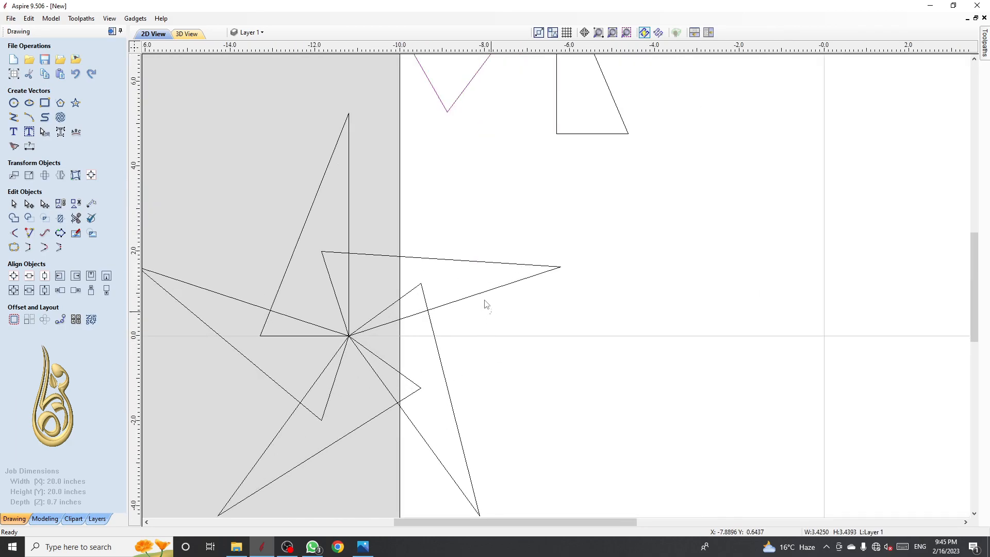
pyautogui.click(454, 259)
pyautogui.scroll(-3, 449, 244)
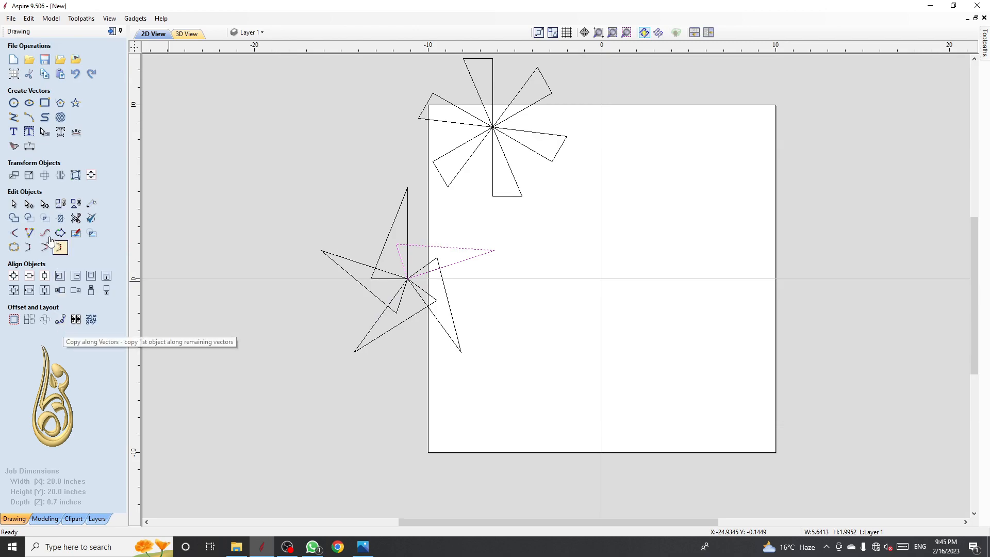
# Draw a smooth S-shaped curve from the sheet's upper right to its lower left, about 16.5 inches wide and 14.5 inches high.
pyautogui.click(46, 121)
pyautogui.click(735, 177)
pyautogui.click(630, 238)
pyautogui.click(646, 359)
pyautogui.click(550, 363)
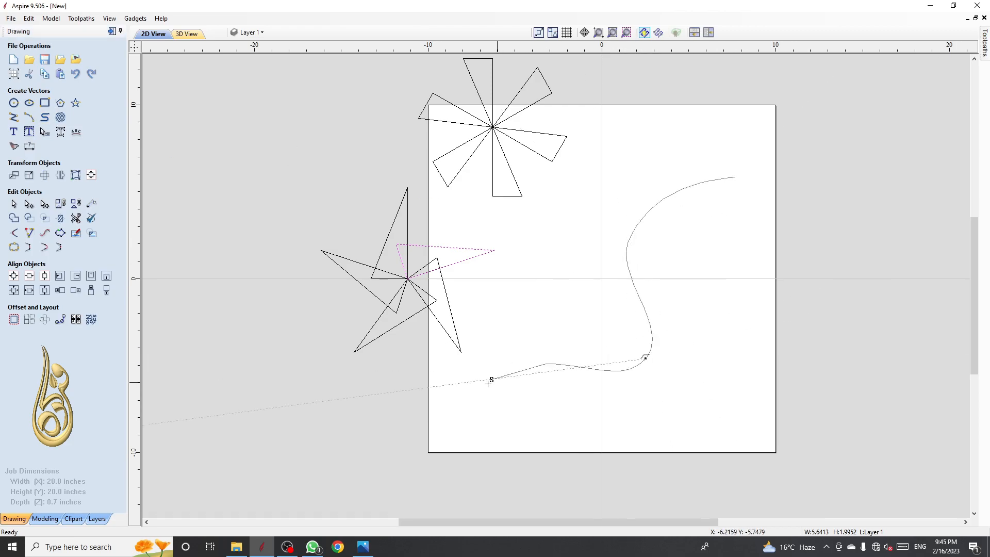
pyautogui.click(449, 429)
pyautogui.rightClick(517, 414)
pyautogui.scroll(-3, 521, 301)
pyautogui.scroll(6, 599, 332)
pyautogui.scroll(-2, 600, 331)
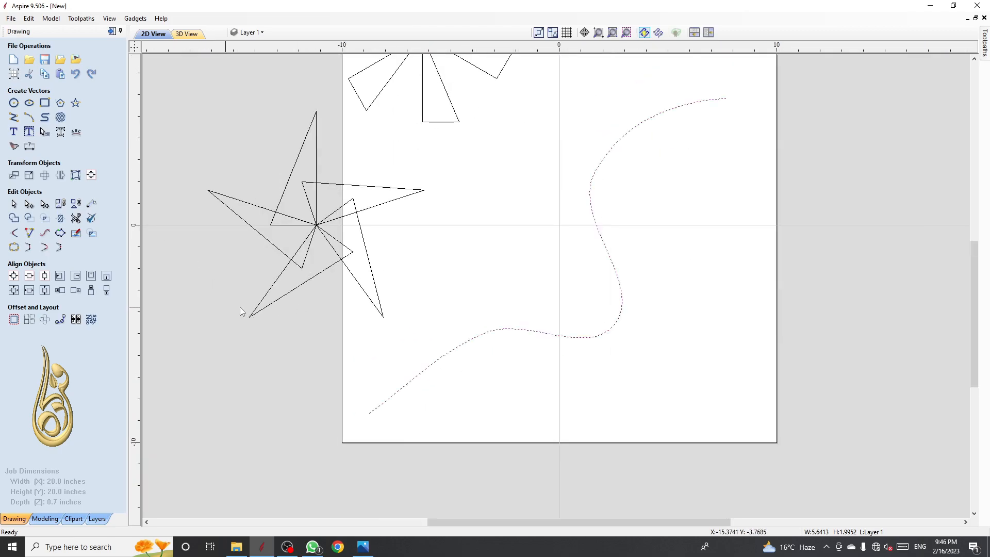
pyautogui.click(452, 385)
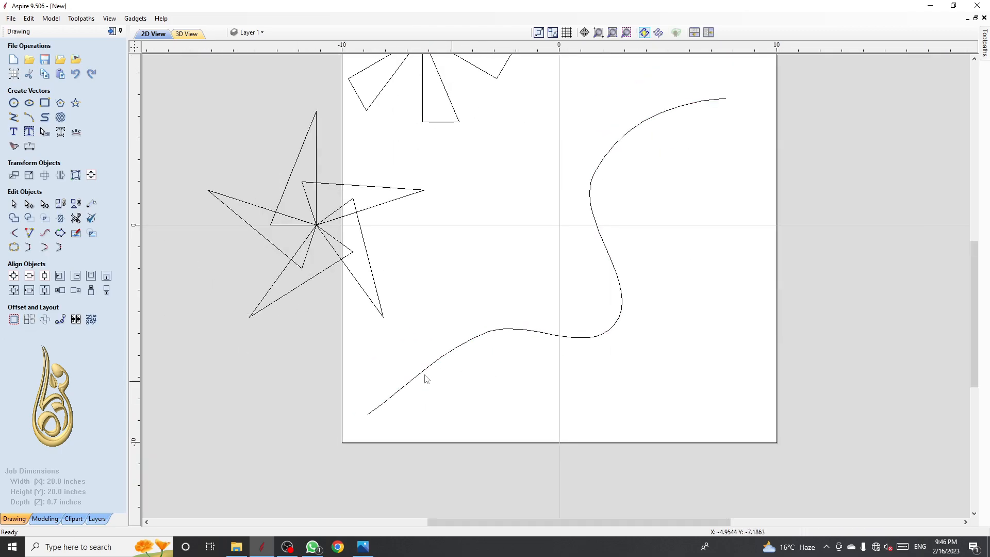
# Copy circles of 0.75 inch diameter along the curve, spaced evenly 0.75 inches apart and aligned to the curve.
pyautogui.click(60, 320)
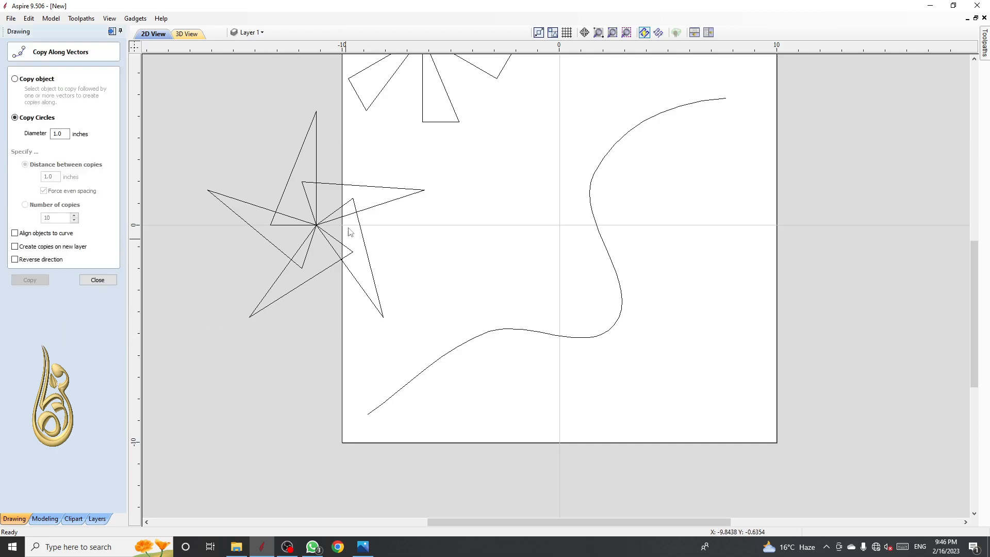
pyautogui.moveTo(656, 337); pyautogui.dragTo(610, 308)
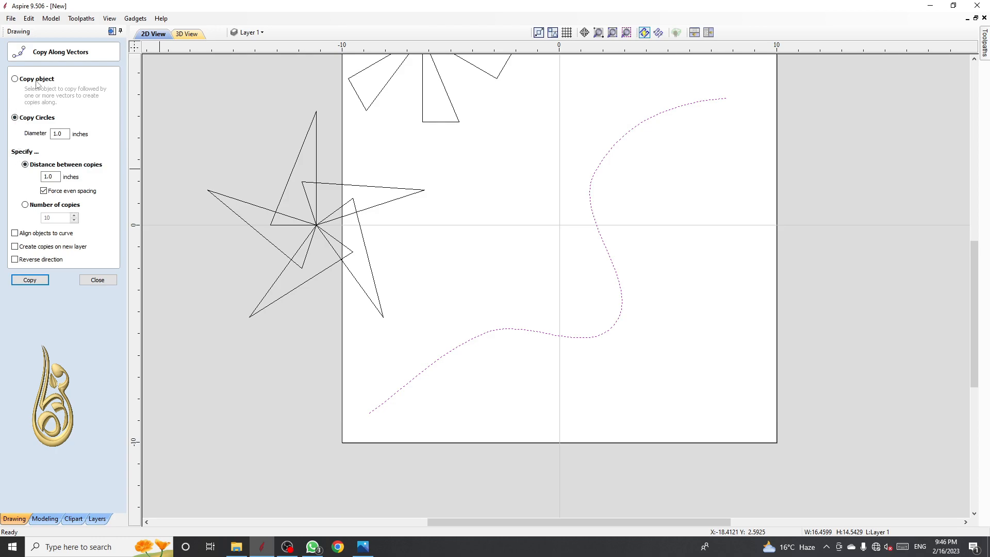
pyautogui.click(691, 347)
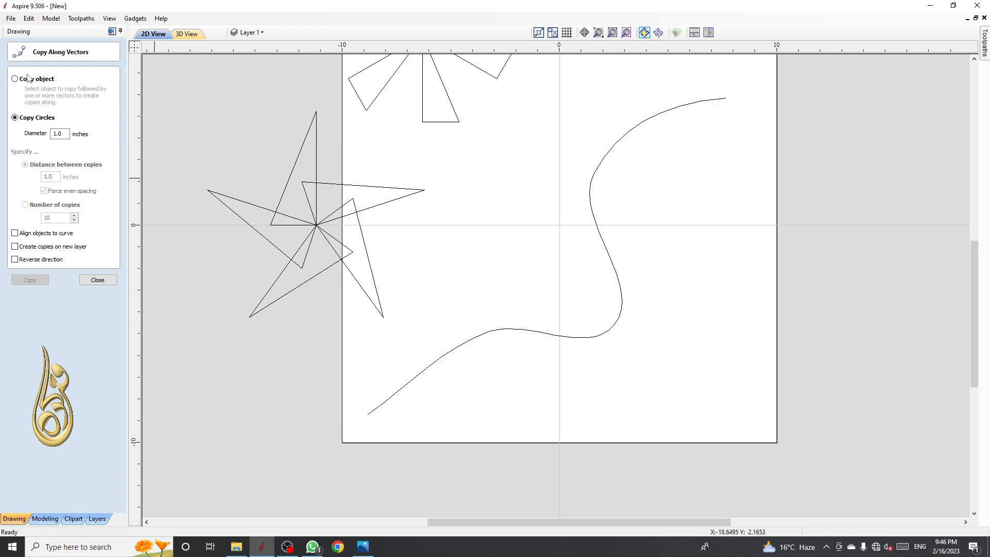
pyautogui.moveTo(668, 336); pyautogui.dragTo(608, 295)
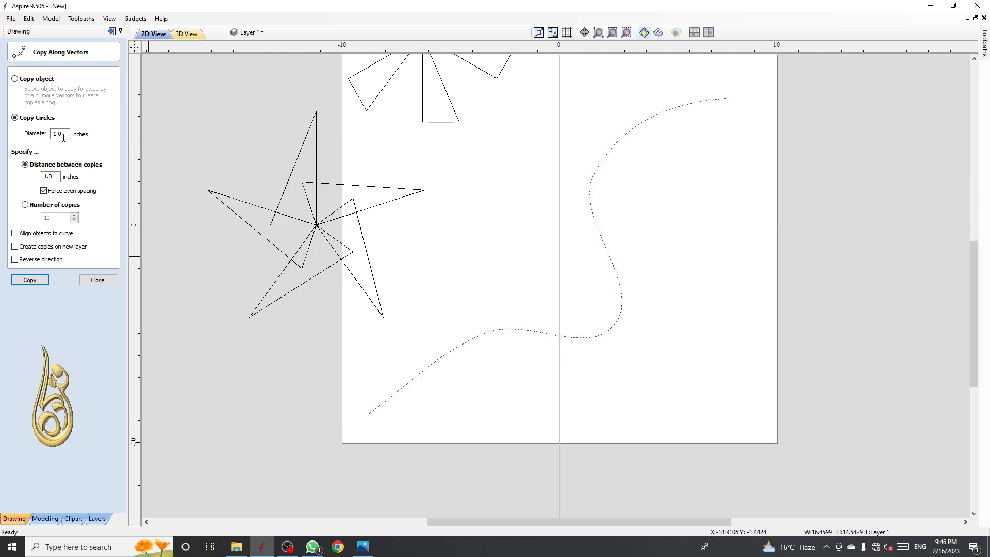
pyautogui.moveTo(67, 134); pyautogui.dragTo(45, 135)
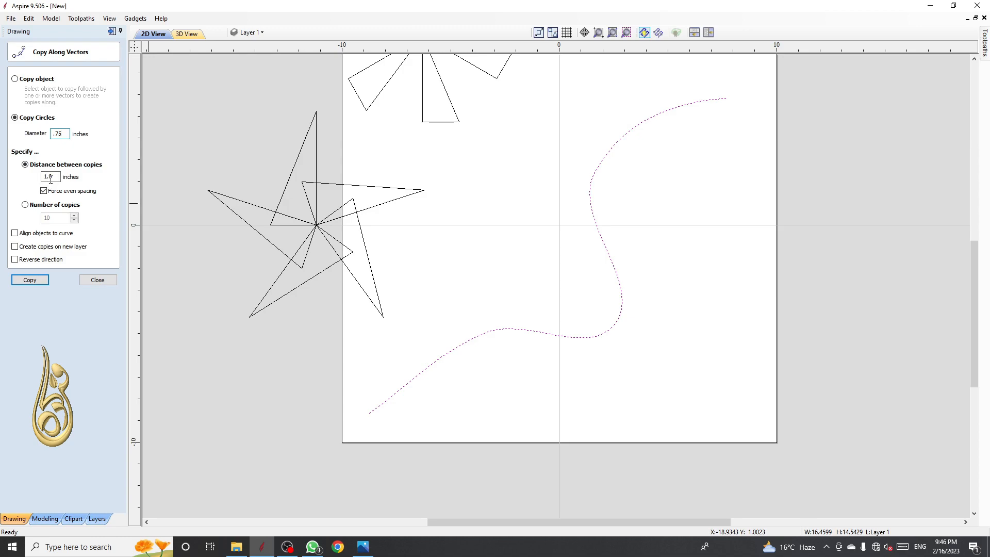
pyautogui.moveTo(55, 177); pyautogui.dragTo(44, 177)
pyautogui.click(30, 280)
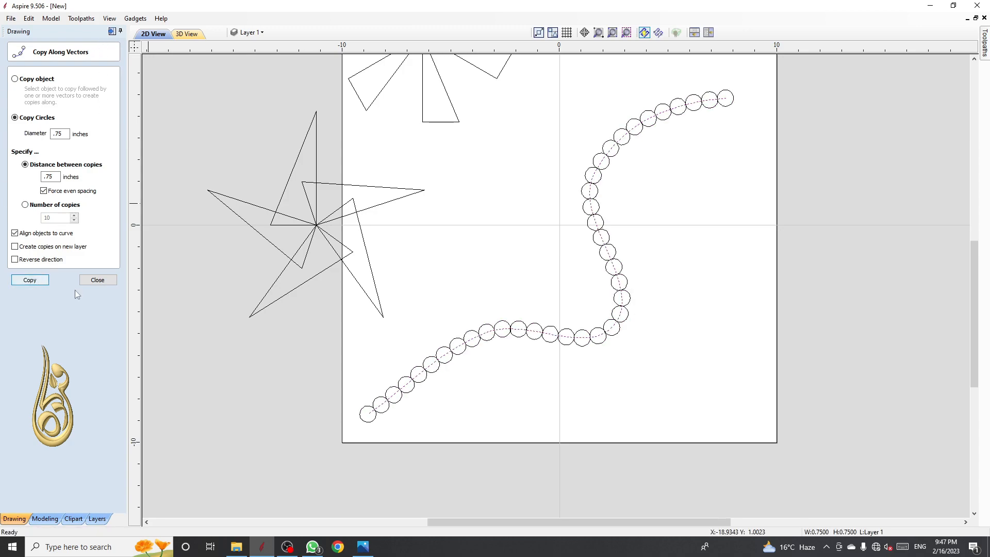
# Examine how the neighbouring 0.75 inch circles meet along the curve.
pyautogui.scroll(10, 408, 415)
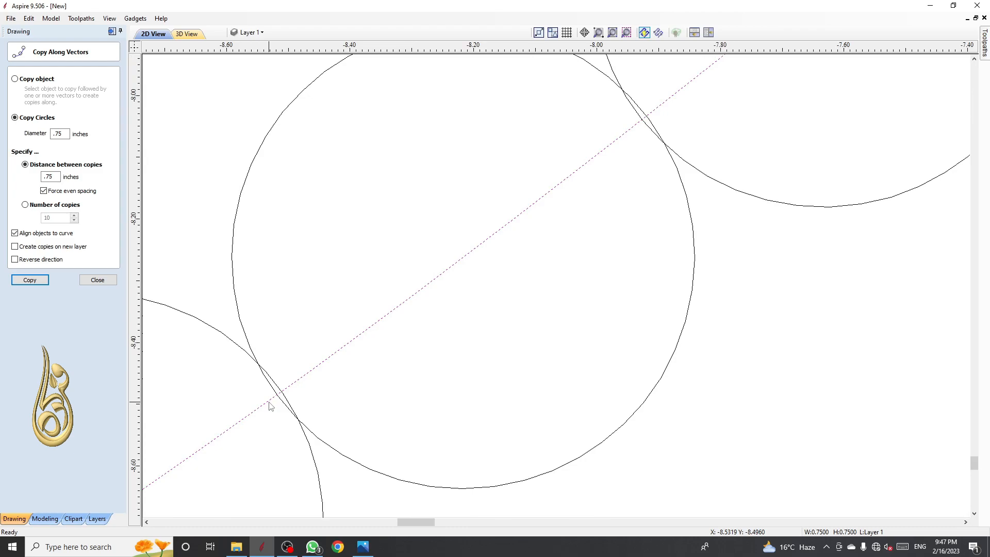
pyautogui.scroll(-5, 309, 335)
pyautogui.scroll(-6, 328, 302)
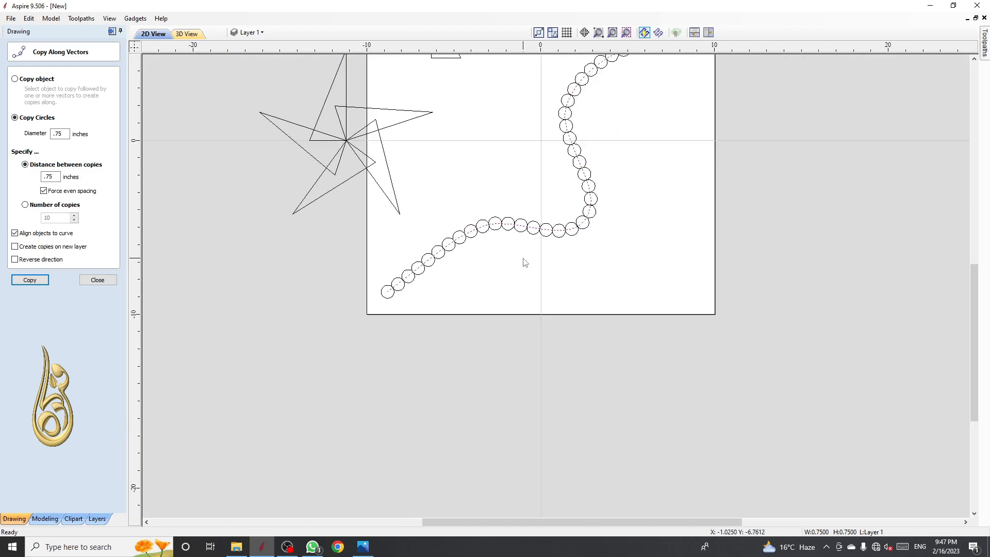
pyautogui.scroll(4, 601, 120)
pyautogui.scroll(-6, 601, 109)
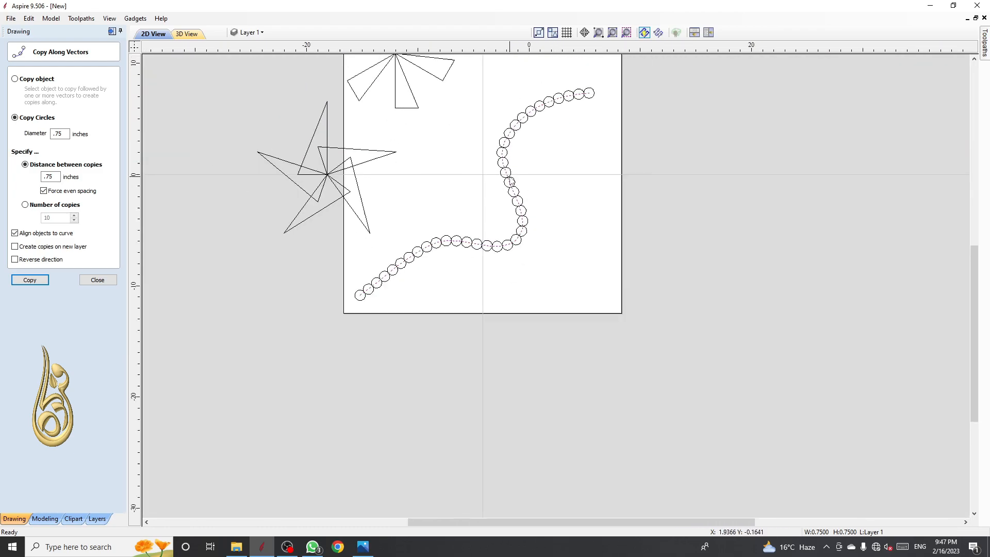
pyautogui.scroll(2, 601, 106)
pyautogui.scroll(-1, 605, 107)
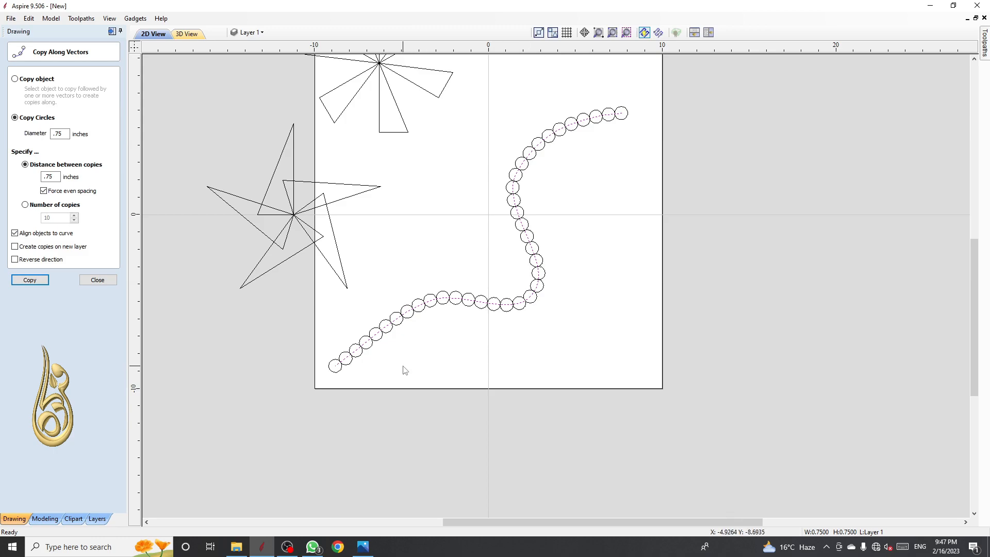
# Undo the 0.75 inch circle copies and copy circles of 1 inch diameter along the curve with 1.25 inches between copies.
pyautogui.hotkey('ctrl', 'z')
pyautogui.doubleClick(59, 134)
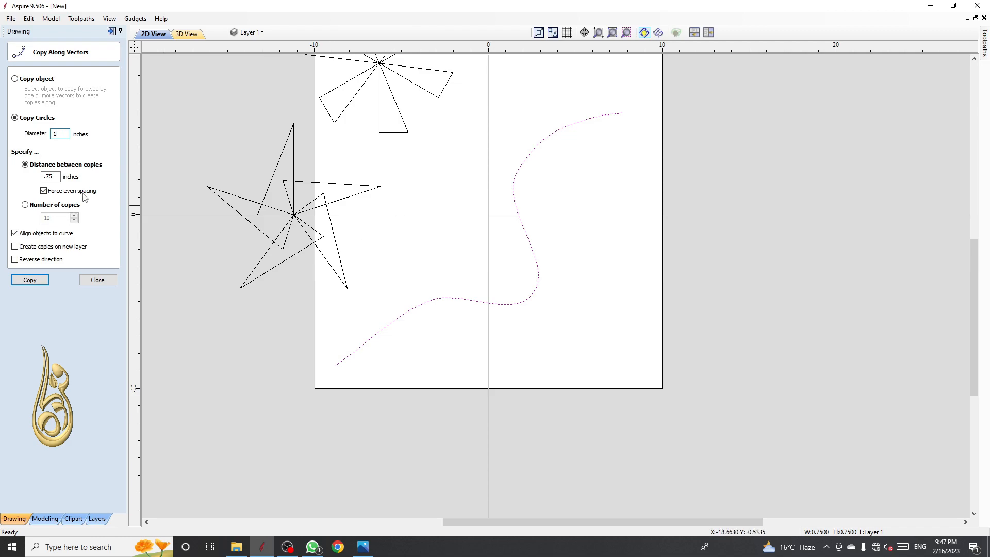
pyautogui.moveTo(57, 177); pyautogui.dragTo(40, 176)
pyautogui.press('BackSpace')
pyautogui.click(36, 284)
# Examine the gaps between the 1 inch circles and their even spacing from one end of the curve to the other.
pyautogui.scroll(4, 331, 400)
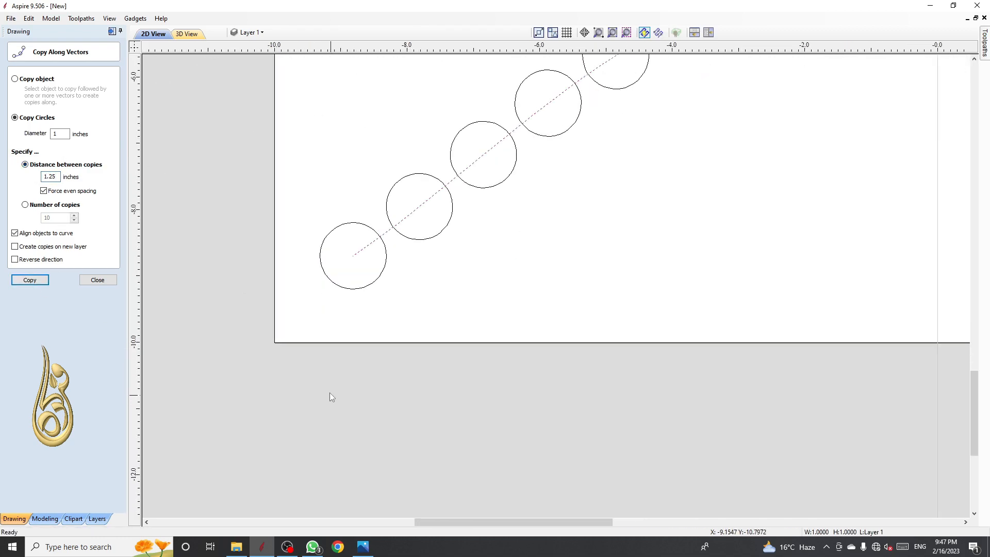
pyautogui.scroll(2, 362, 287)
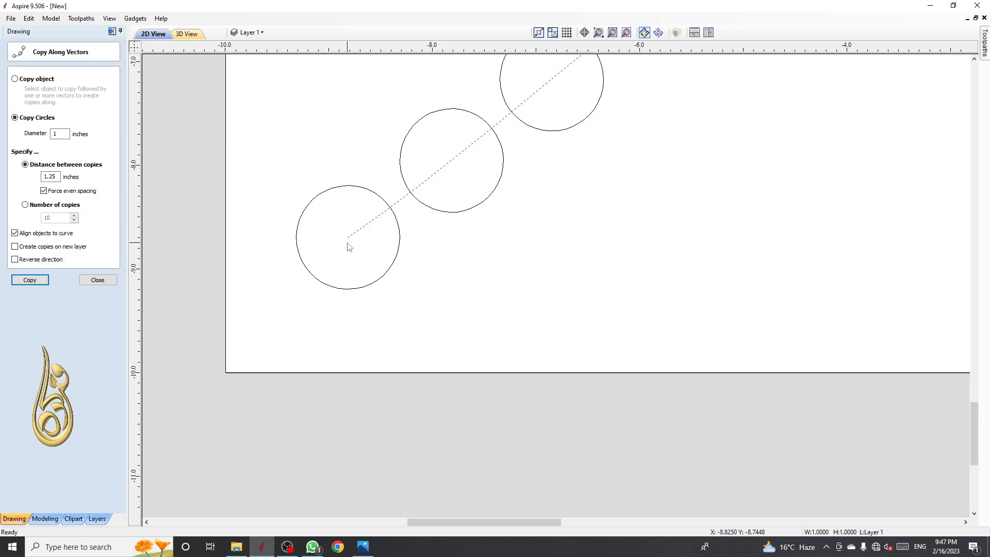
pyautogui.scroll(-6, 380, 245)
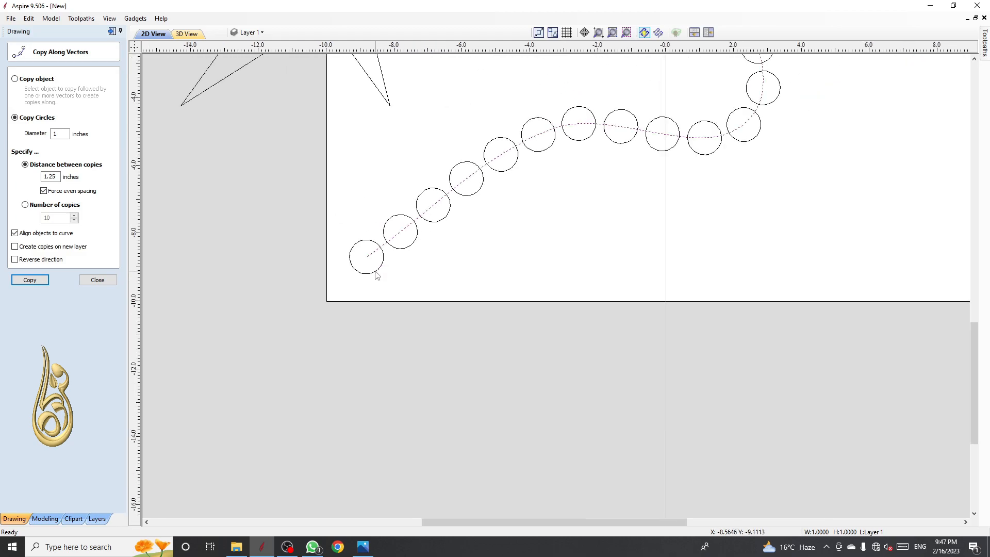
pyautogui.scroll(-2, 491, 188)
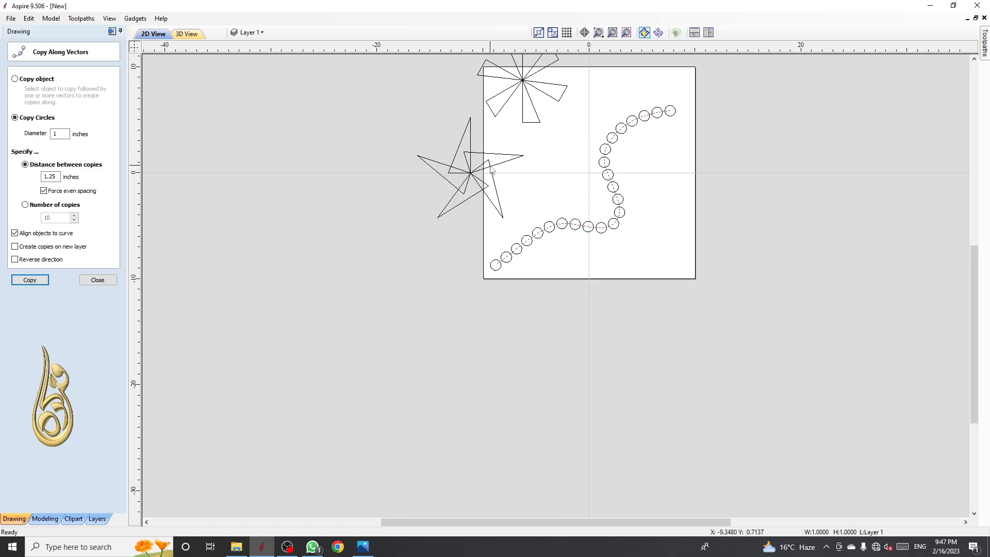
pyautogui.scroll(4, 654, 106)
pyautogui.scroll(1, 654, 106)
pyautogui.scroll(-1, 686, 111)
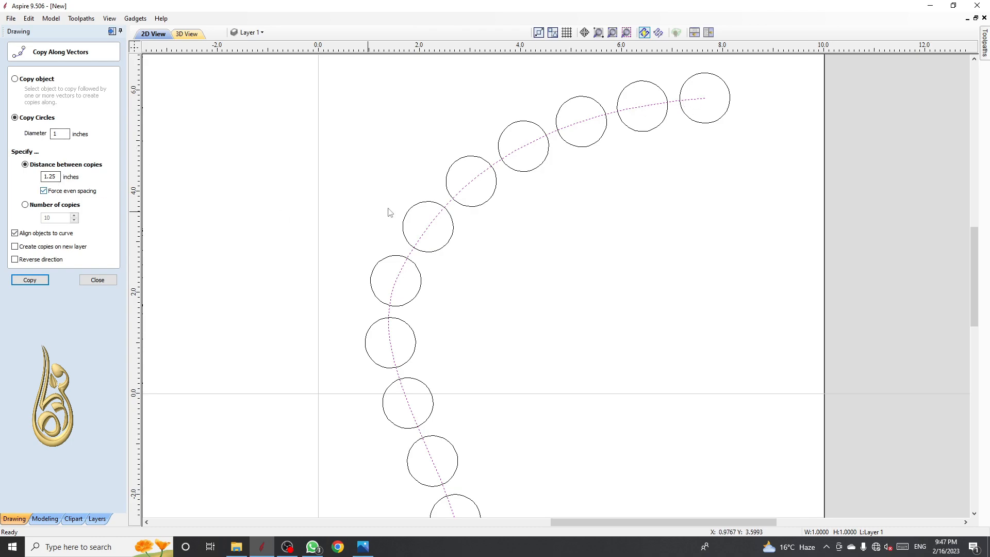
pyautogui.scroll(-3, 335, 170)
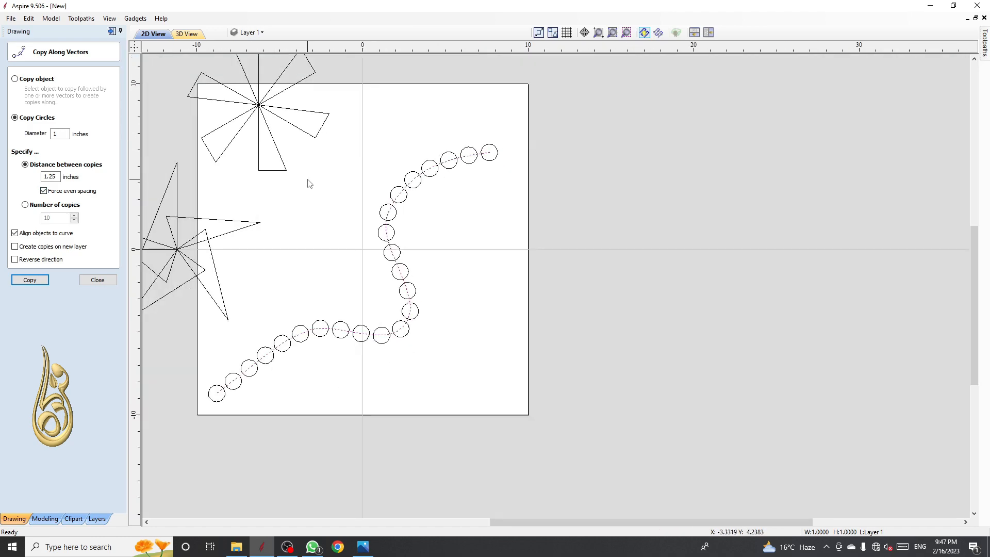
# Undo the 1 inch circle copies along the curve.
pyautogui.hotkey('ctrl', 'z')
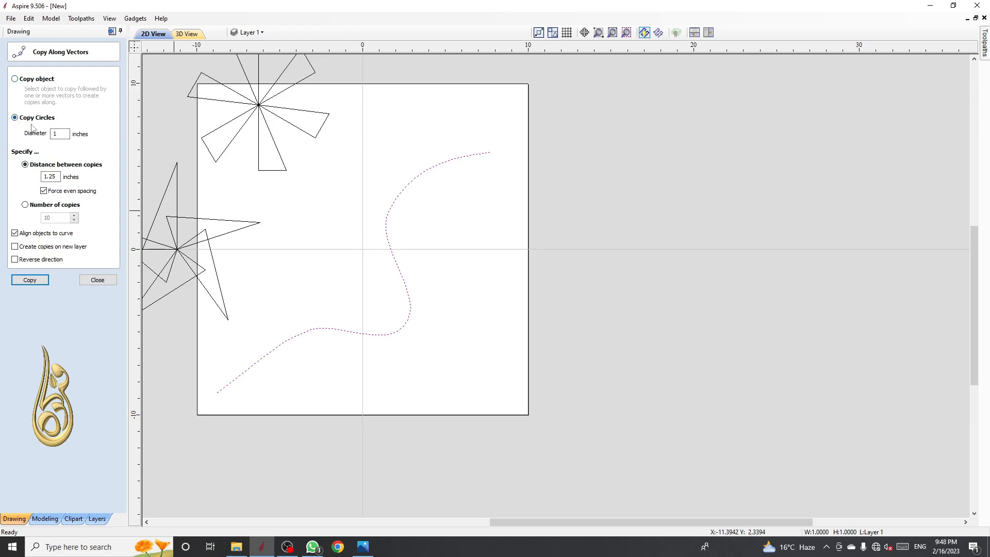
pyautogui.scroll(-3, 254, 287)
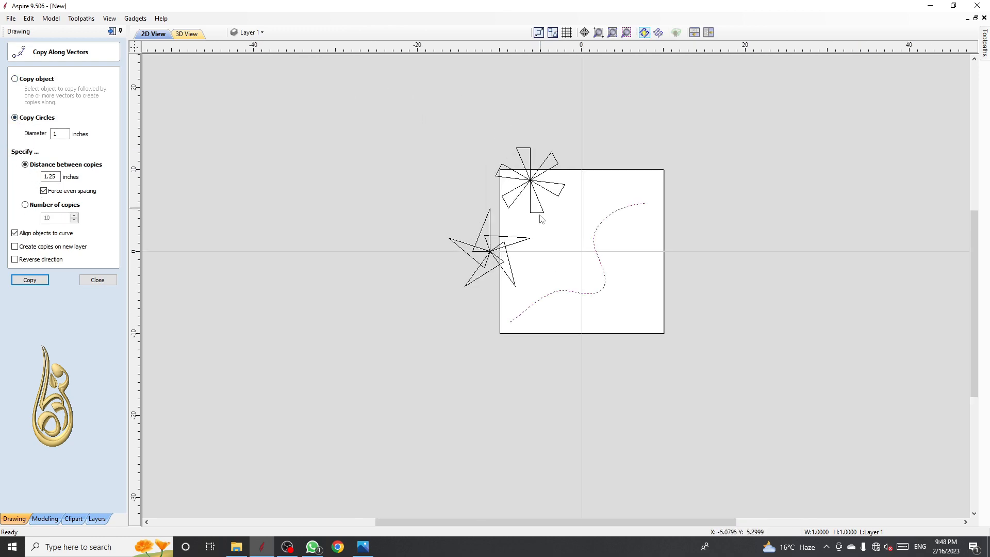
pyautogui.scroll(2, 573, 270)
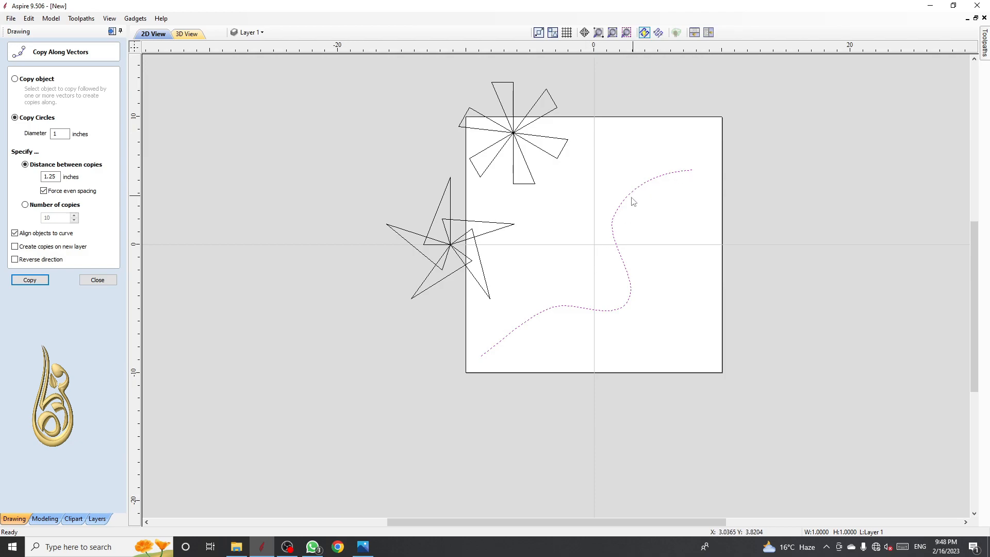
# Copy ten circles of 1 inch diameter along the curve, specified by number of copies.
pyautogui.scroll(4, 596, 330)
pyautogui.scroll(-2, 567, 309)
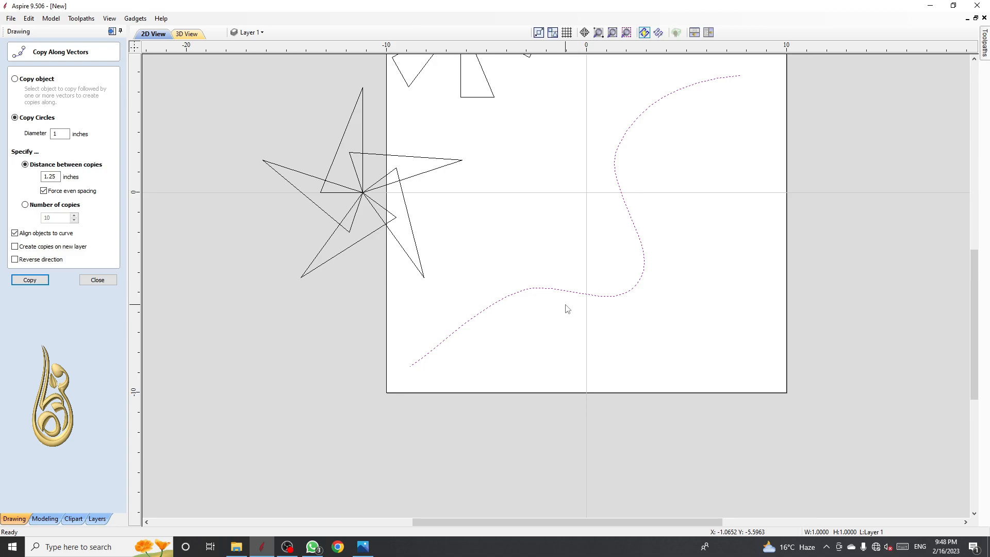
pyautogui.click(25, 204)
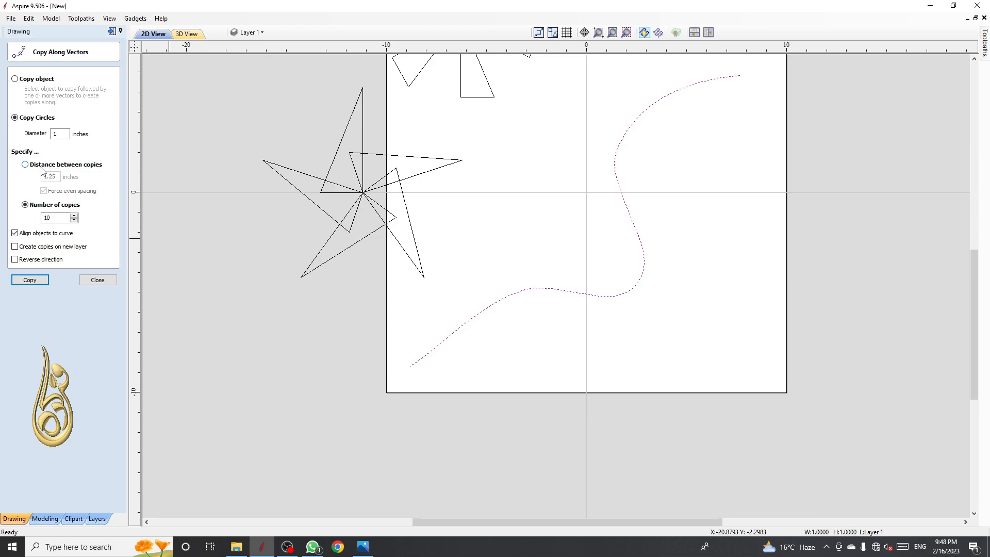
pyautogui.click(60, 220)
pyautogui.click(27, 165)
pyautogui.click(25, 204)
pyautogui.click(30, 281)
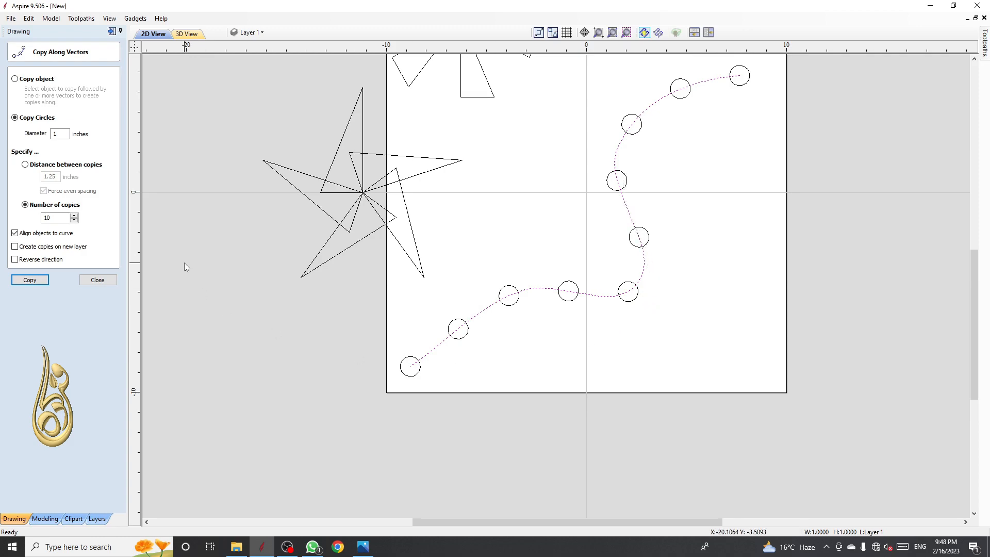
# Undo the ten circle copies, replace them with eight 1 inch circles along the curve, and undo those as well.
pyautogui.doubleClick(48, 218)
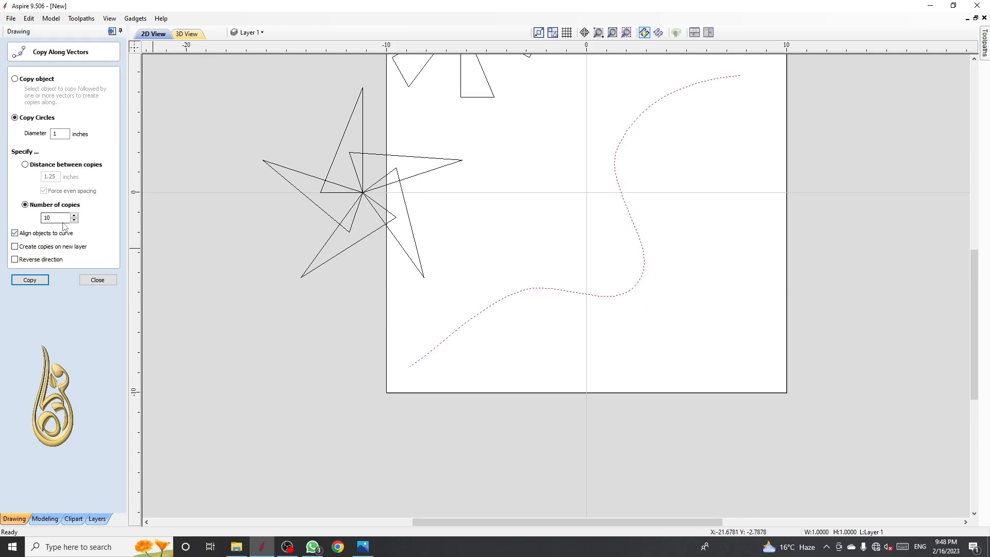
pyautogui.write('8')
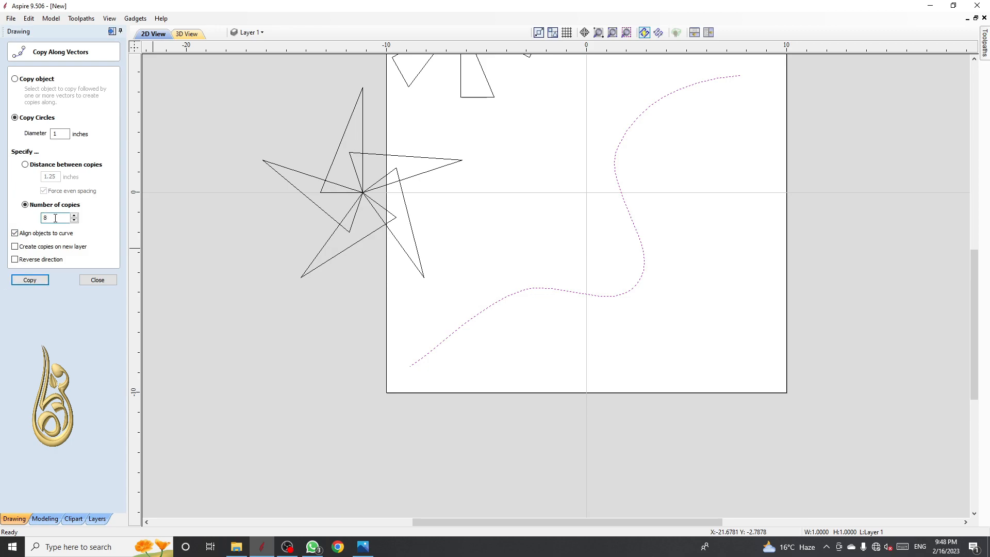
pyautogui.click(29, 280)
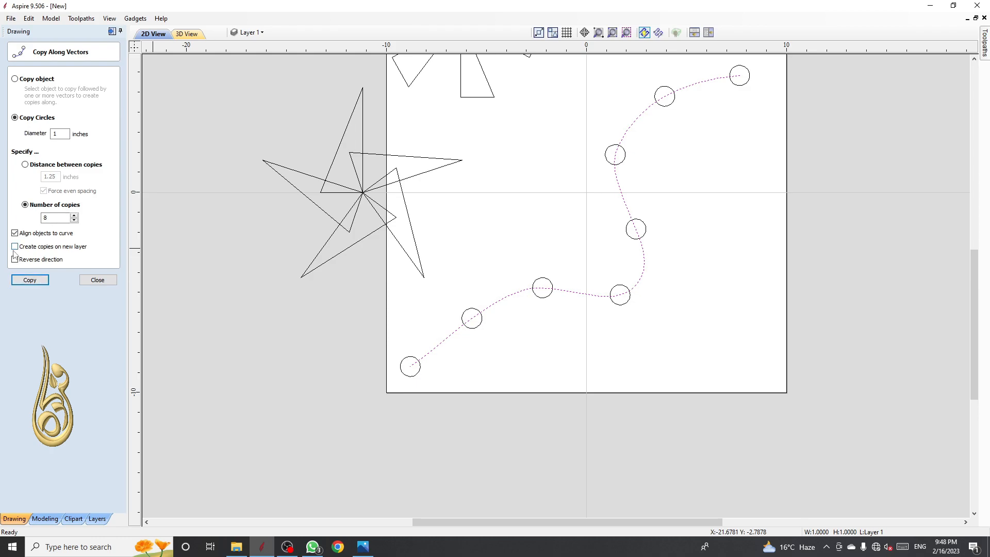
pyautogui.scroll(-2, 230, 307)
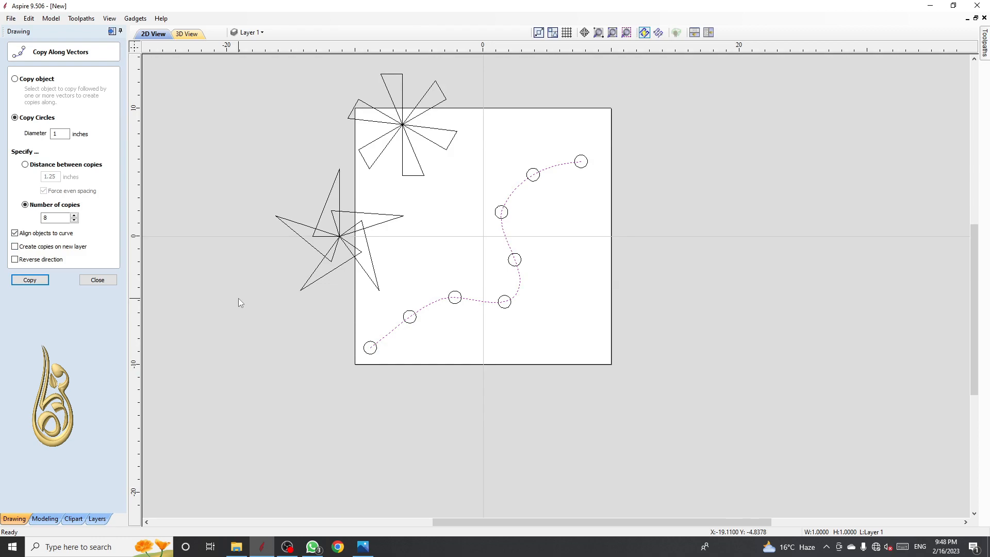
pyautogui.hotkey('ctrl', 'z')
# Move the downward-pointing triangle out of the upper circular pattern into the open area beside the curve.
pyautogui.click(412, 175)
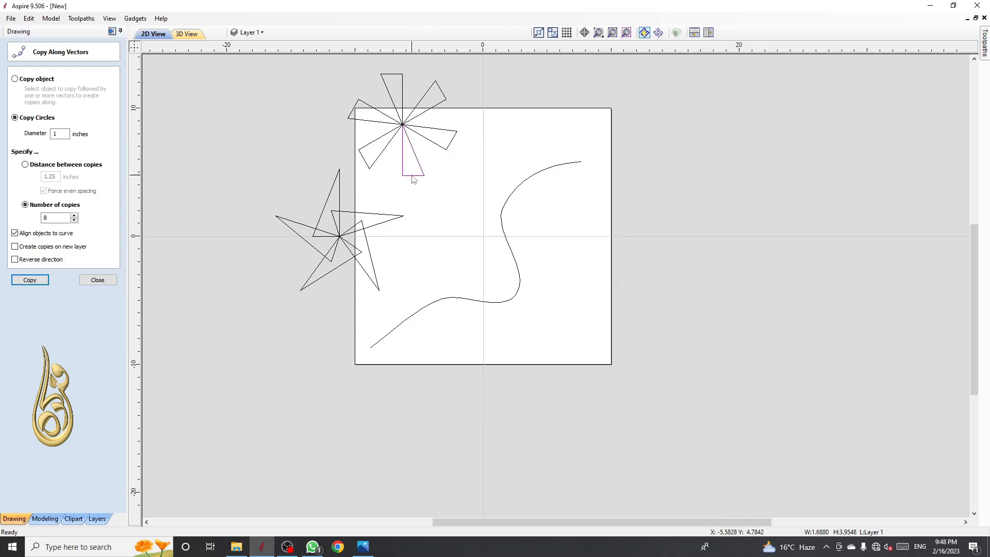
pyautogui.press('Right')
pyautogui.press('Right')
pyautogui.press('Right')
pyautogui.press('Right')
pyautogui.press('Right')
pyautogui.press('Right')
pyautogui.press('Right')
pyautogui.press('Right')
pyautogui.press('Down')
pyautogui.press('Down')
pyautogui.press('Down')
pyautogui.press('Down')
pyautogui.press('Down')
pyautogui.press('Down')
pyautogui.press('Down')
pyautogui.press('Down')
pyautogui.press('Down')
pyautogui.press('Down')
pyautogui.press('Down')
pyautogui.press('Down')
pyautogui.press('Down')
pyautogui.press('Down')
pyautogui.press('Down')
pyautogui.press('Down')
pyautogui.press('Down')
pyautogui.press('Right')
pyautogui.press('Right')
pyautogui.press('Right')
pyautogui.press('Right')
pyautogui.press('Right')
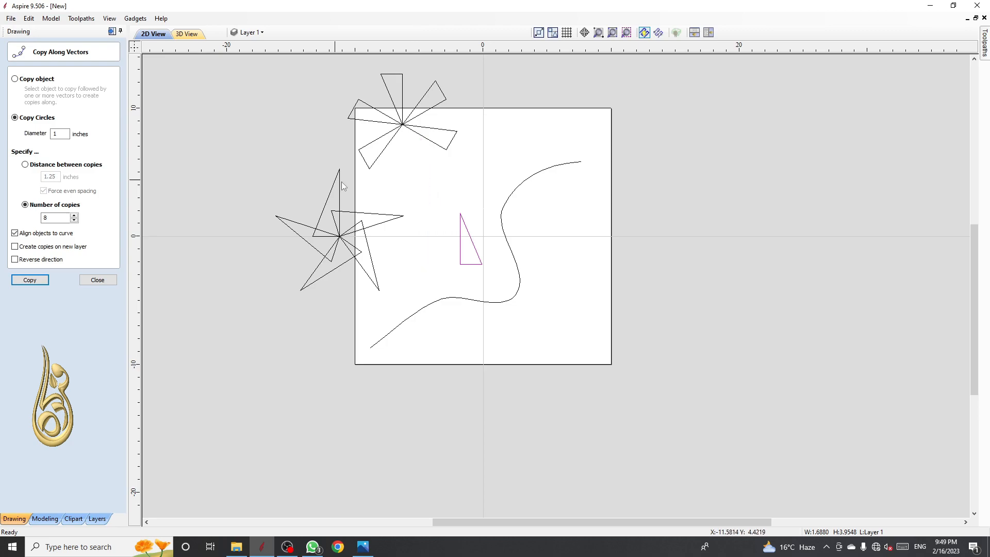
# Copy circles of 0.25 inch diameter along the separated triangle with 0.5 inches between copies.
pyautogui.doubleClick(57, 133)
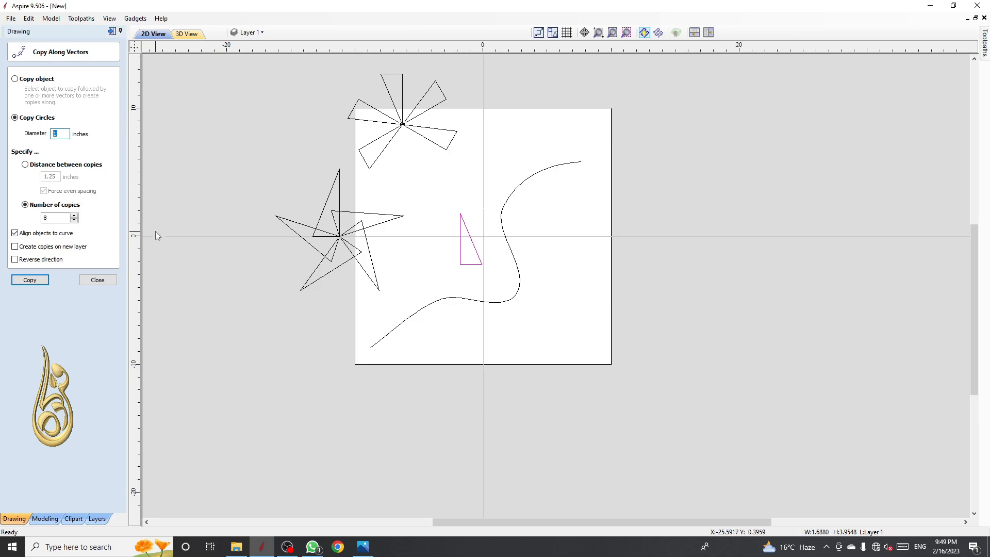
pyautogui.write('.25')
pyautogui.click(26, 165)
pyautogui.write('.5')
pyautogui.click(30, 280)
# Examine the spacing of the 0.25 inch circles along the triangle's edges.
pyautogui.scroll(3, 437, 320)
pyautogui.scroll(3, 369, 209)
pyautogui.scroll(-3, 530, 248)
pyautogui.scroll(3, 503, 167)
pyautogui.scroll(-2, 503, 166)
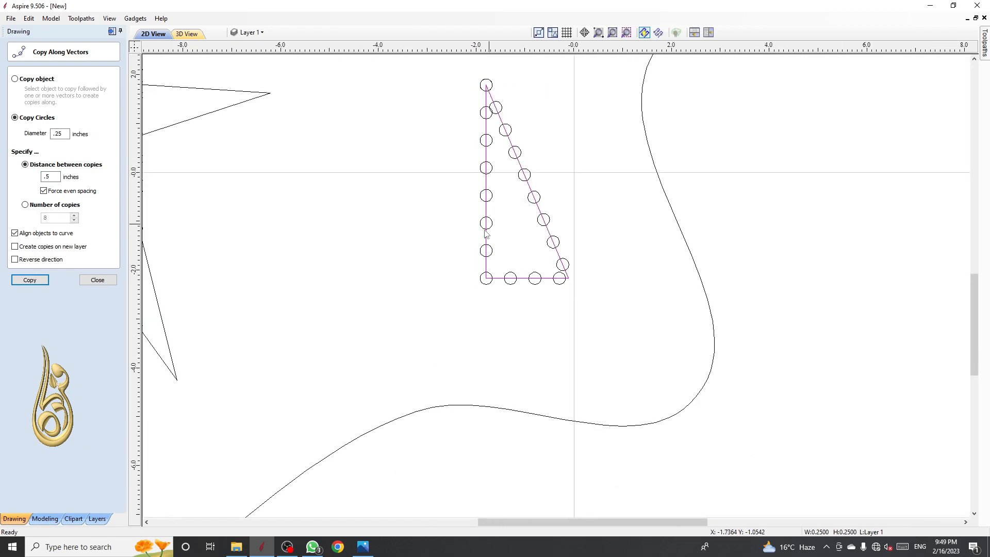
pyautogui.scroll(2, 513, 211)
pyautogui.scroll(-2, 513, 211)
# Undo the circles around the triangle and copy them again with 0.25 inches between copies.
pyautogui.moveTo(56, 177); pyautogui.dragTo(30, 183)
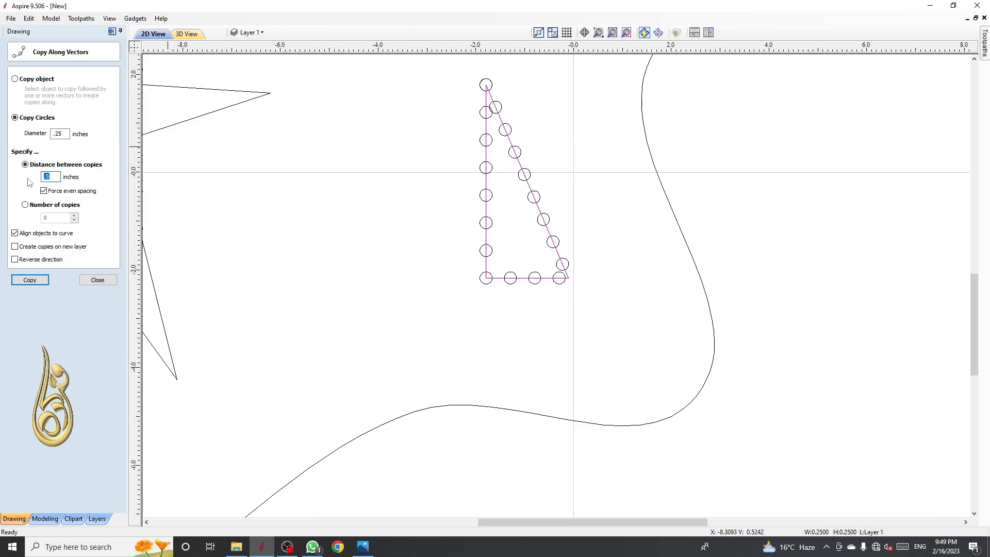
pyautogui.hotkey('ctrl', 'z')
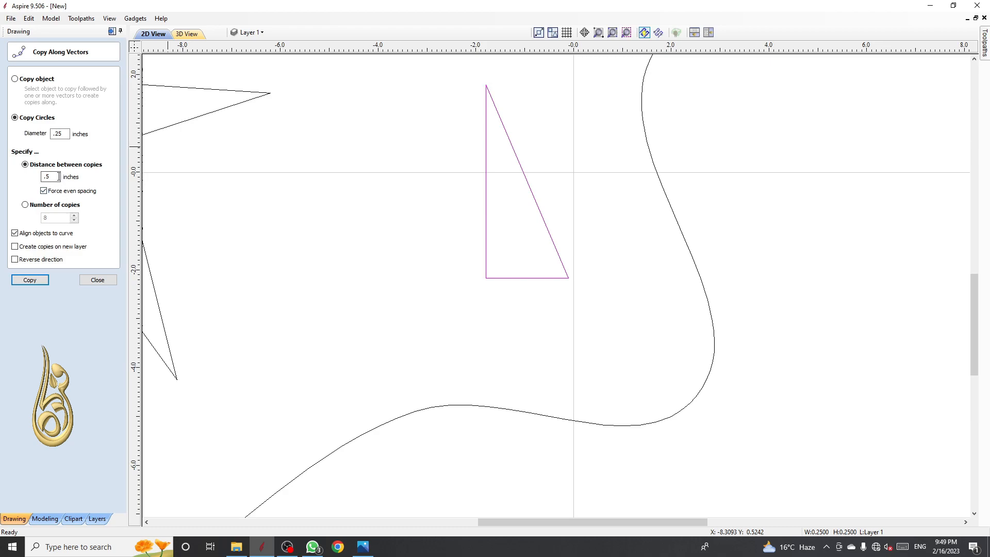
pyautogui.moveTo(58, 177); pyautogui.dragTo(29, 181)
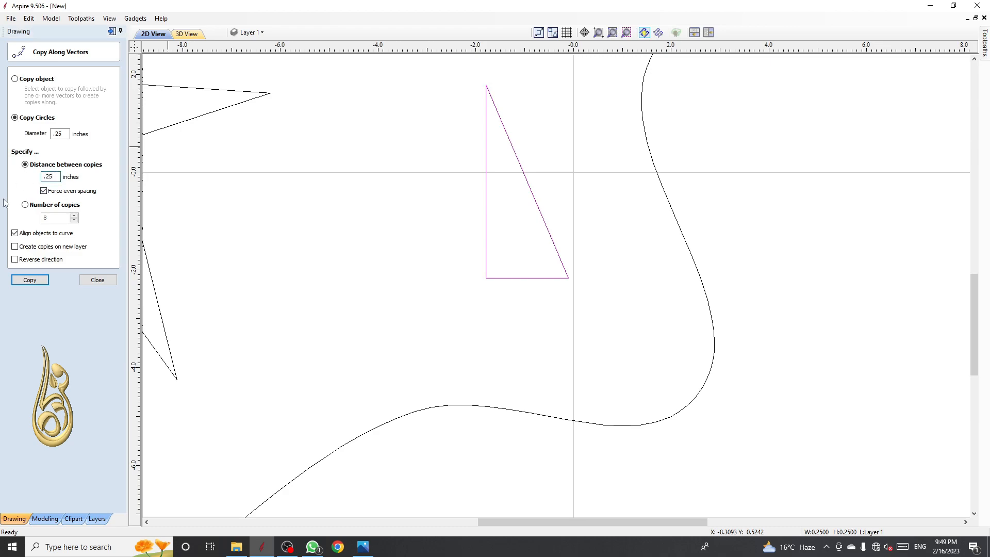
pyautogui.click(36, 281)
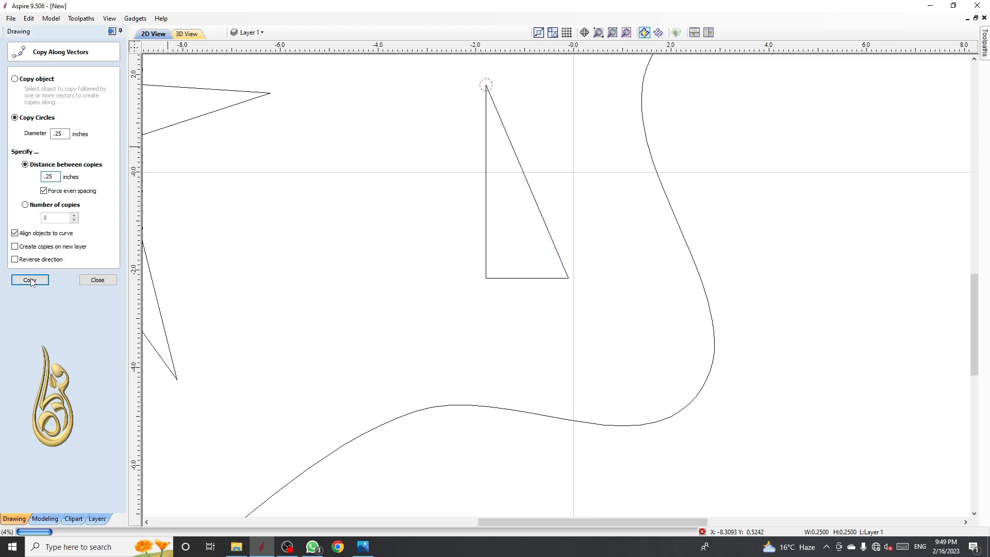
# Examine how neighbouring circles meet along the triangle's edges and at its corners.
pyautogui.scroll(3, 469, 139)
pyautogui.scroll(-3, 537, 142)
pyautogui.scroll(3, 536, 139)
pyautogui.scroll(-3, 534, 85)
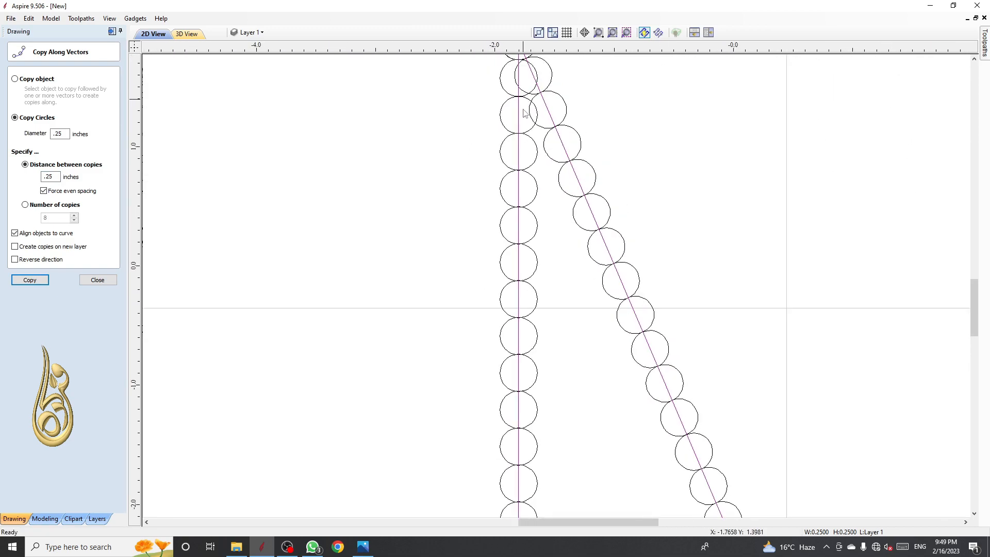
pyautogui.scroll(-2, 595, 251)
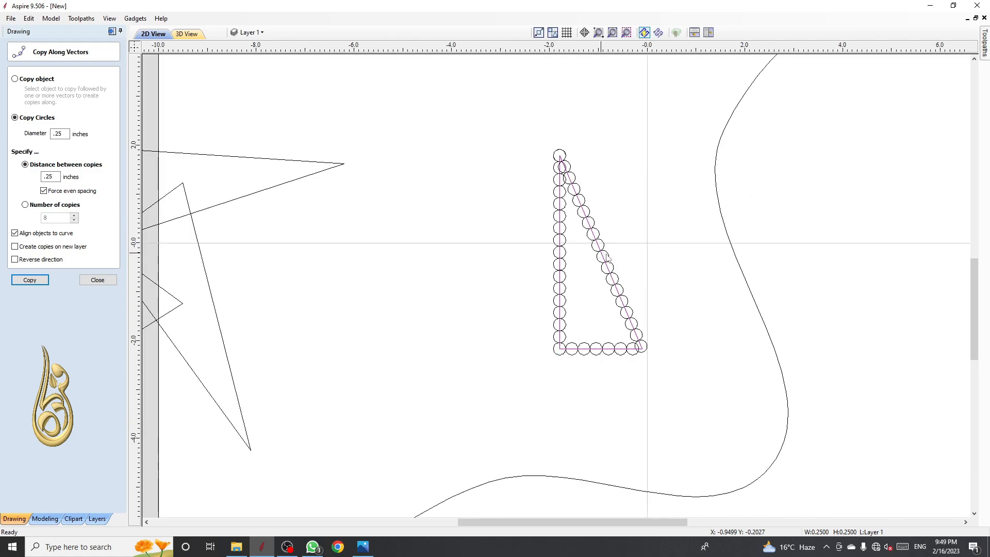
pyautogui.scroll(-3, 575, 249)
pyautogui.scroll(3, 598, 317)
pyautogui.scroll(-4, 591, 305)
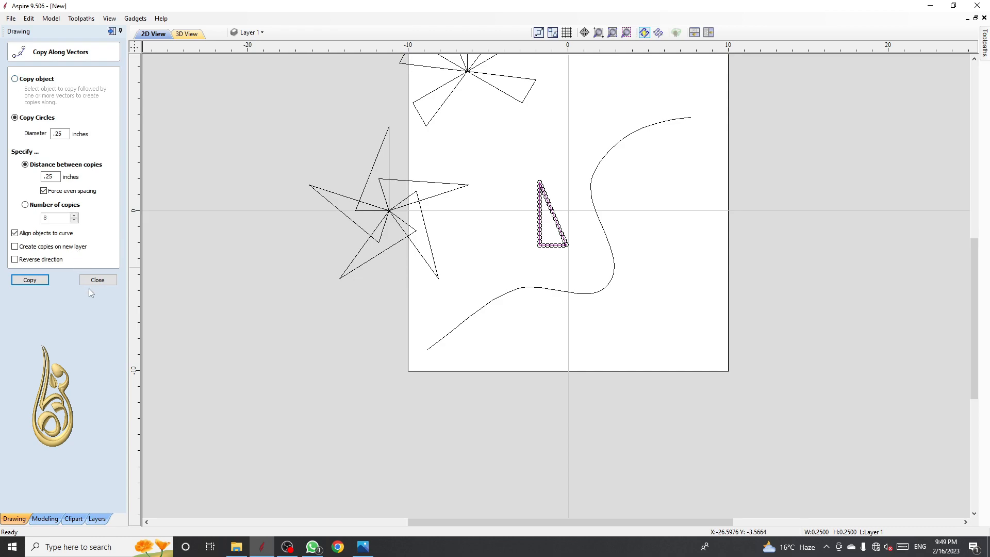
pyautogui.scroll(10, 543, 243)
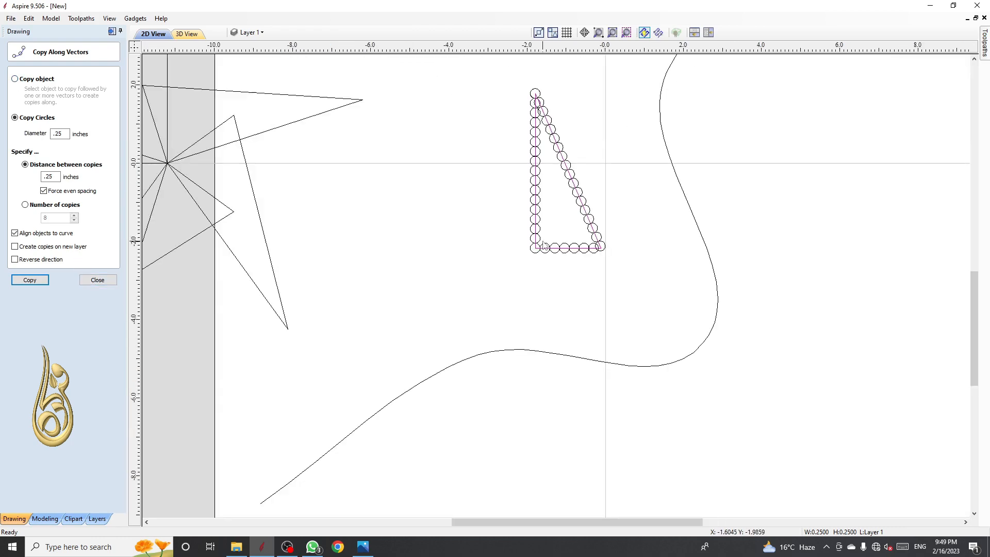
# Select groups of the small circles along the triangle's base.
pyautogui.moveTo(577, 290); pyautogui.dragTo(505, 280)
pyautogui.scroll(-3, 499, 278)
pyautogui.scroll(4, 562, 281)
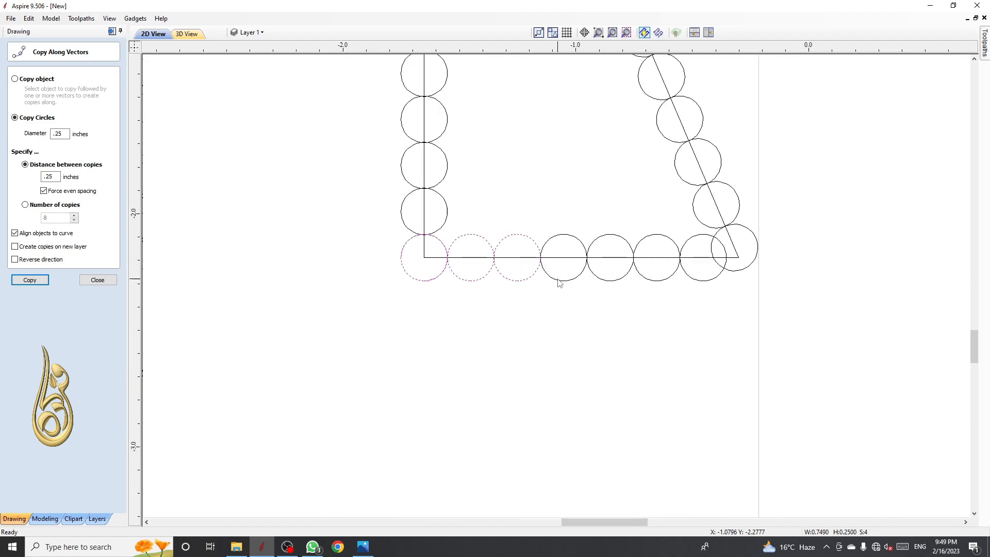
pyautogui.moveTo(674, 298); pyautogui.dragTo(510, 281)
pyautogui.scroll(-4, 522, 221)
pyautogui.scroll(-5, 522, 218)
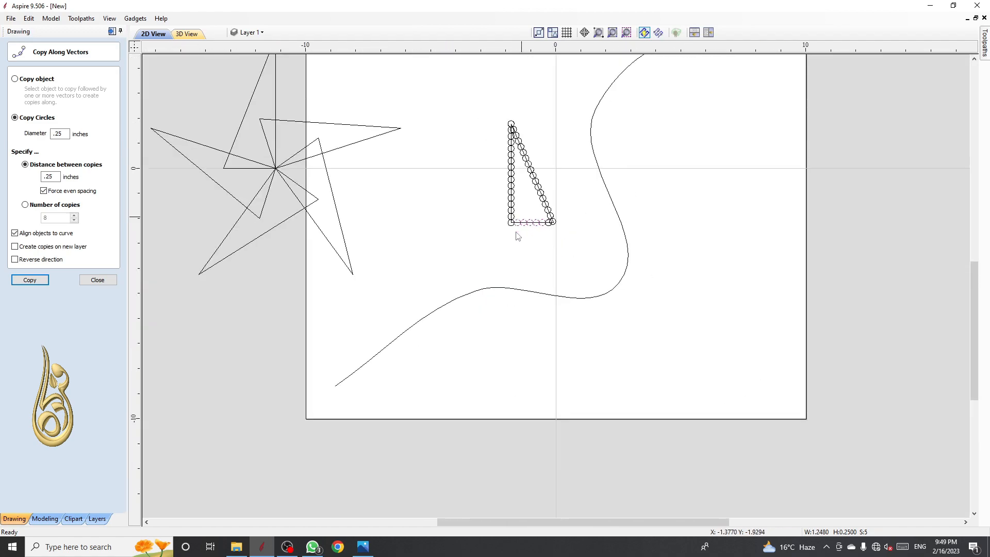
# Clear the circle selection and close the Copy Along Vectors tool.
pyautogui.rightClick(636, 159)
pyautogui.click(592, 227)
pyautogui.click(593, 231)
pyautogui.scroll(-3, 593, 231)
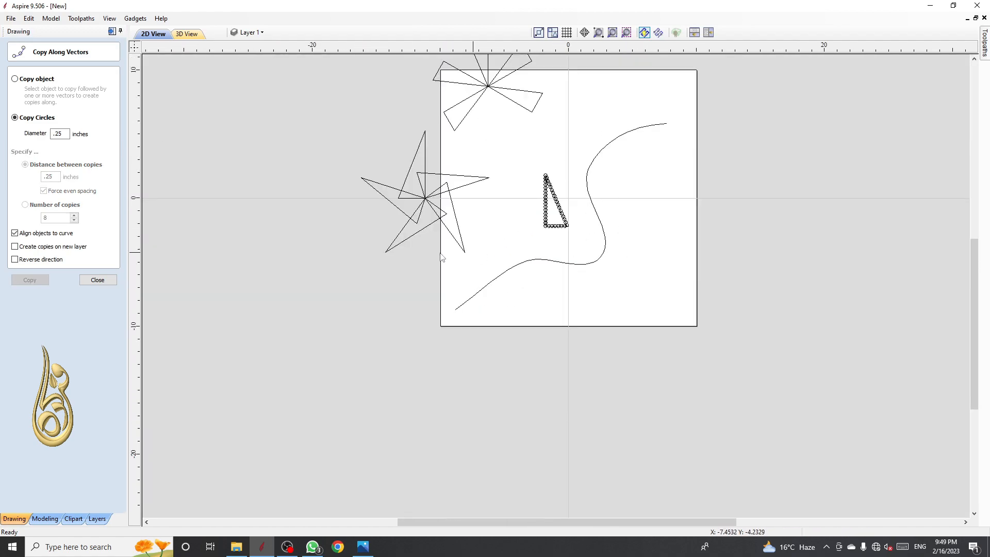
pyautogui.click(98, 280)
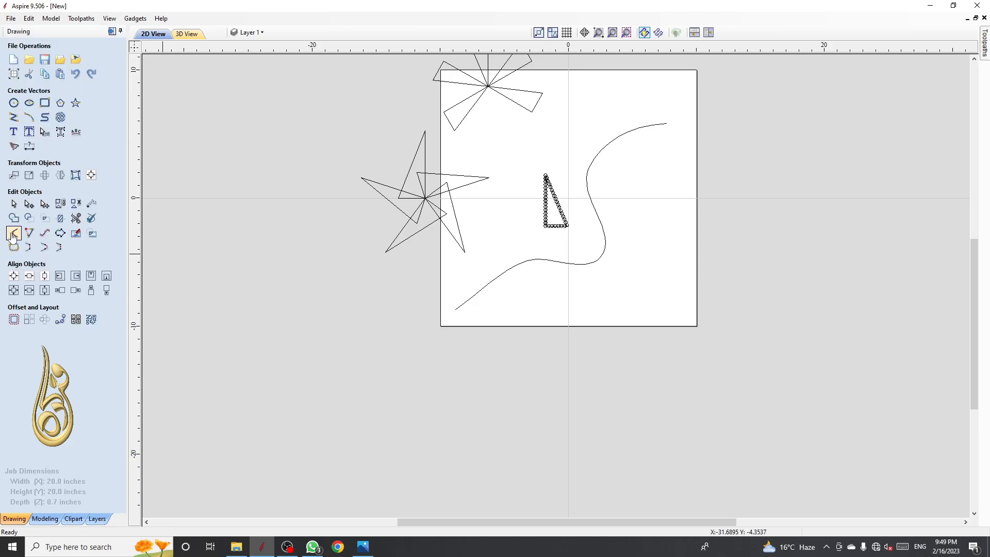
# Draw a five-pointed star with an outer radius of about 0.6 inches at the curve's lower end.
pyautogui.click(75, 103)
pyautogui.scroll(3, 467, 310)
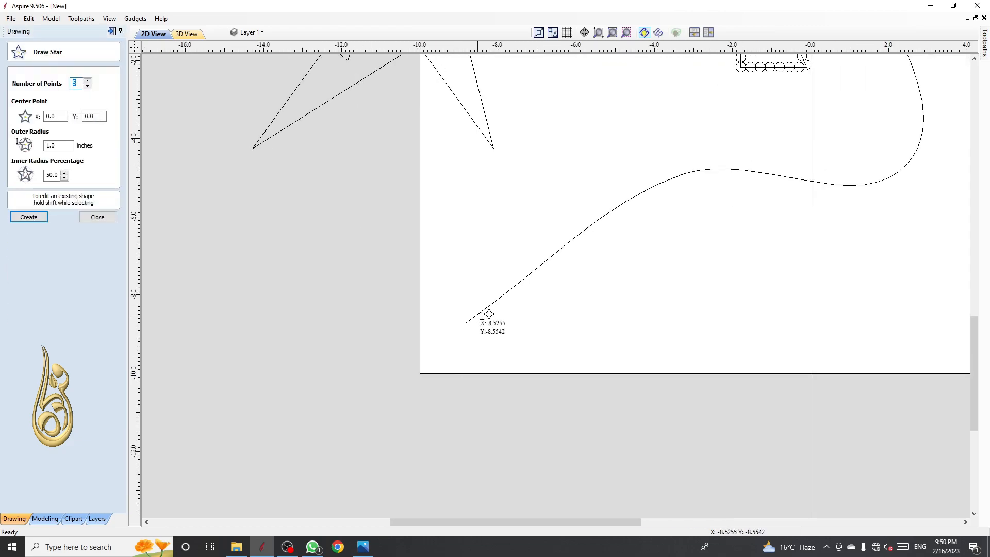
pyautogui.moveTo(479, 312); pyautogui.dragTo(501, 319)
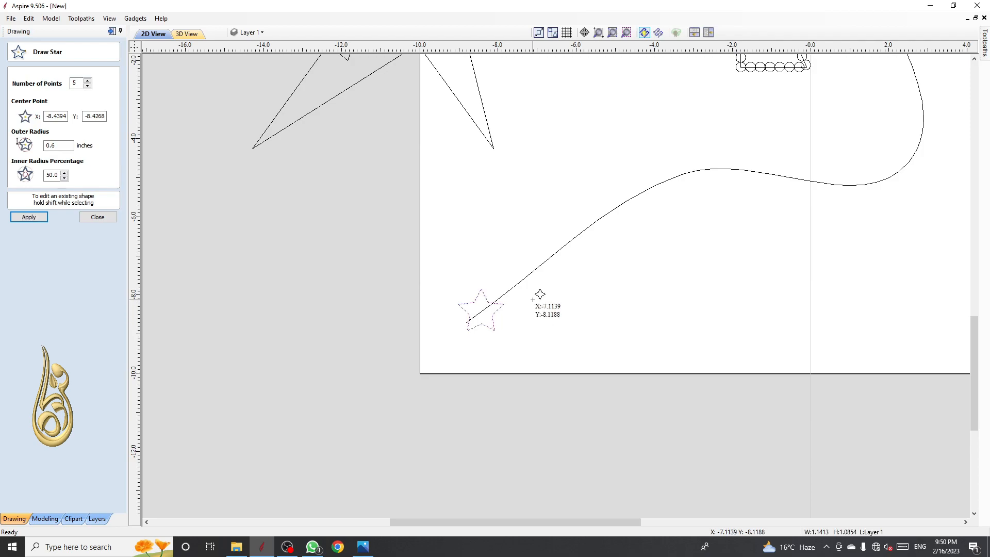
pyautogui.press('Escape')
pyautogui.scroll(-1, 533, 304)
pyautogui.scroll(3, 516, 309)
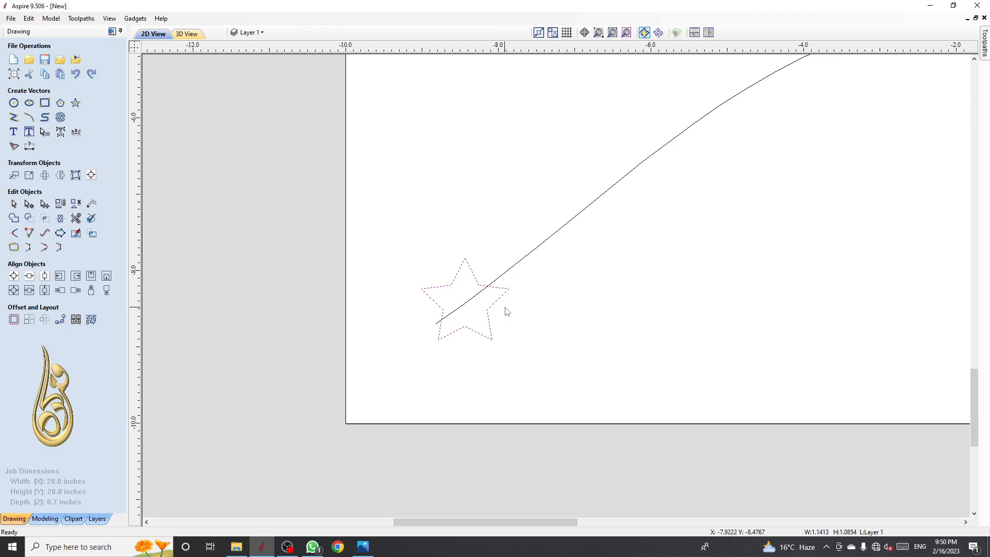
# Select the star followed by the curve and set Copy Along Vectors to copy the selected object.
pyautogui.moveTo(540, 274); pyautogui.dragTo(520, 238)
pyautogui.click(489, 317)
pyautogui.scroll(2, 541, 237)
pyautogui.scroll(-2, 541, 237)
pyautogui.moveTo(522, 290); pyautogui.dragTo(651, 253)
pyautogui.click(493, 328)
pyautogui.keyDown('shift'); pyautogui.click(568, 233); pyautogui.keyUp('shift')
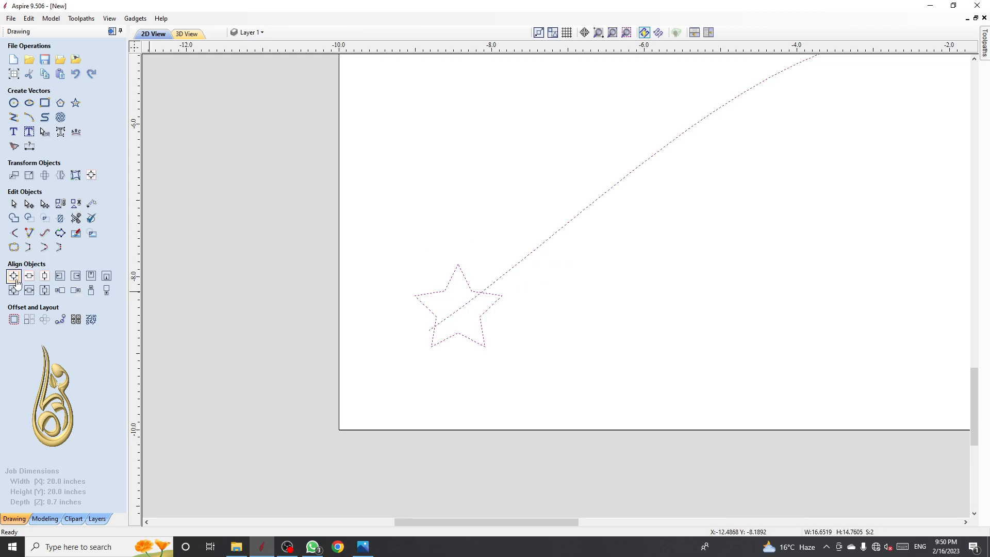
pyautogui.click(60, 321)
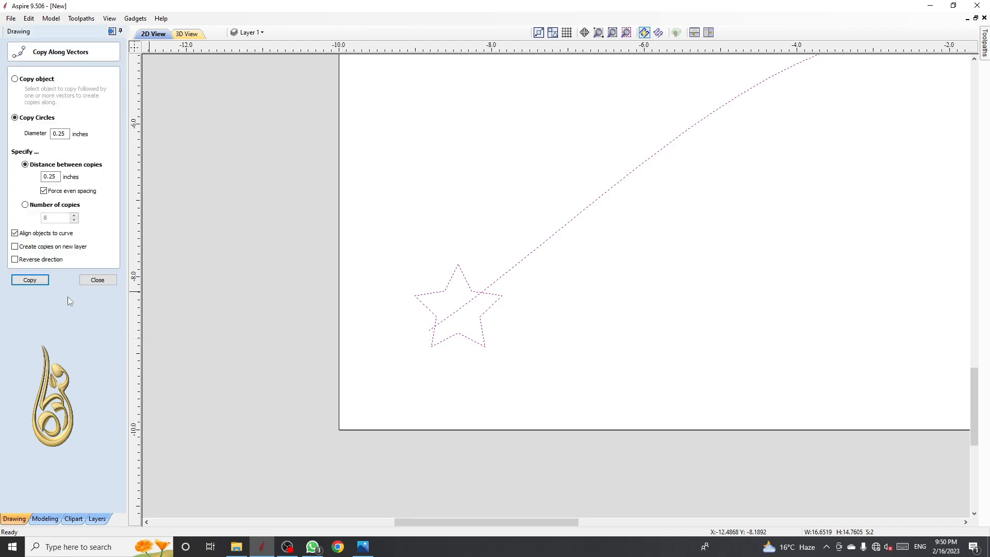
pyautogui.click(15, 80)
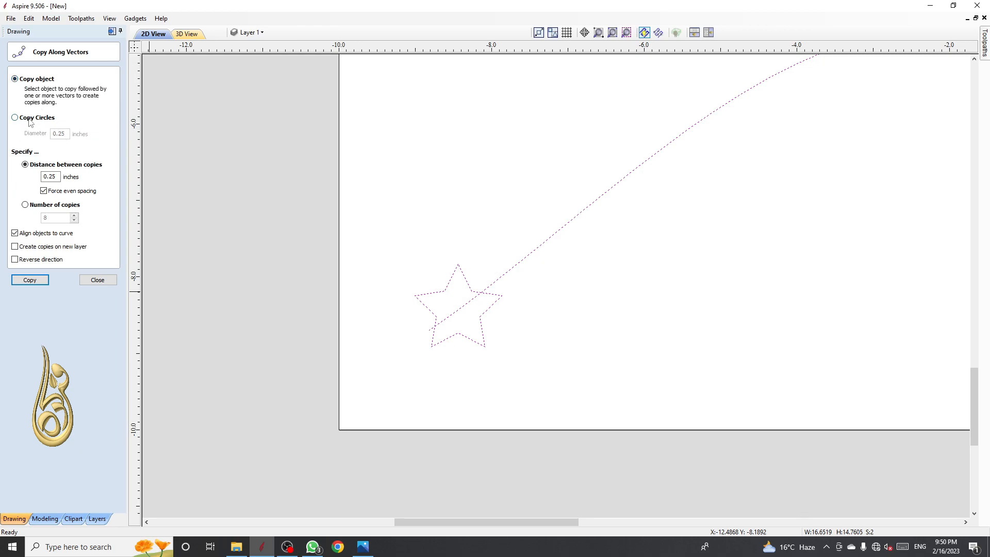
# Copy the star along the curve with 1 inch between copies.
pyautogui.doubleClick(43, 180)
pyautogui.write('1')
pyautogui.click(30, 280)
# Examine how the star copies follow and overlap along the whole curve.
pyautogui.scroll(-2, 267, 292)
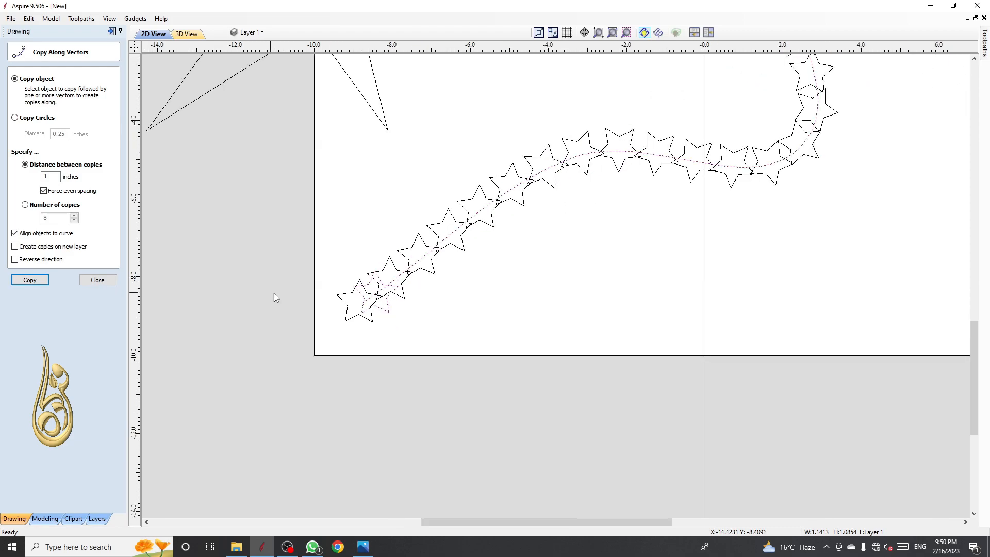
pyautogui.scroll(-2, 268, 292)
pyautogui.scroll(2, 677, 172)
pyautogui.scroll(-3, 677, 172)
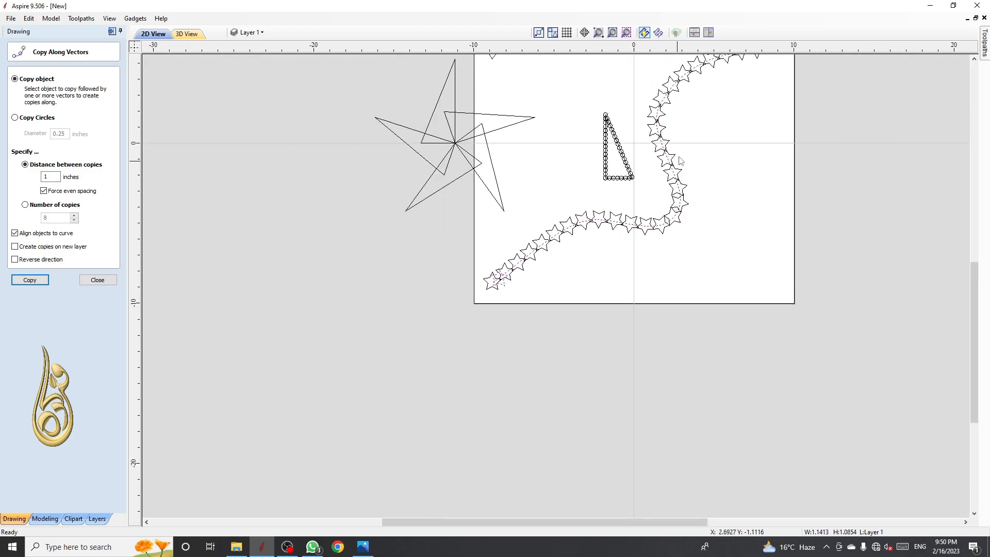
pyautogui.scroll(-2, 679, 172)
pyautogui.scroll(5, 692, 122)
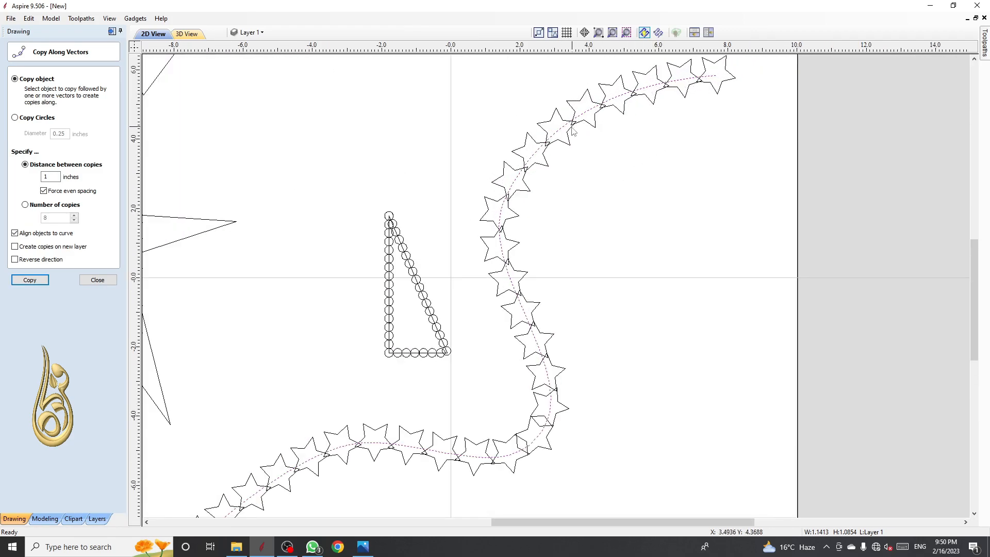
pyautogui.scroll(-3, 574, 130)
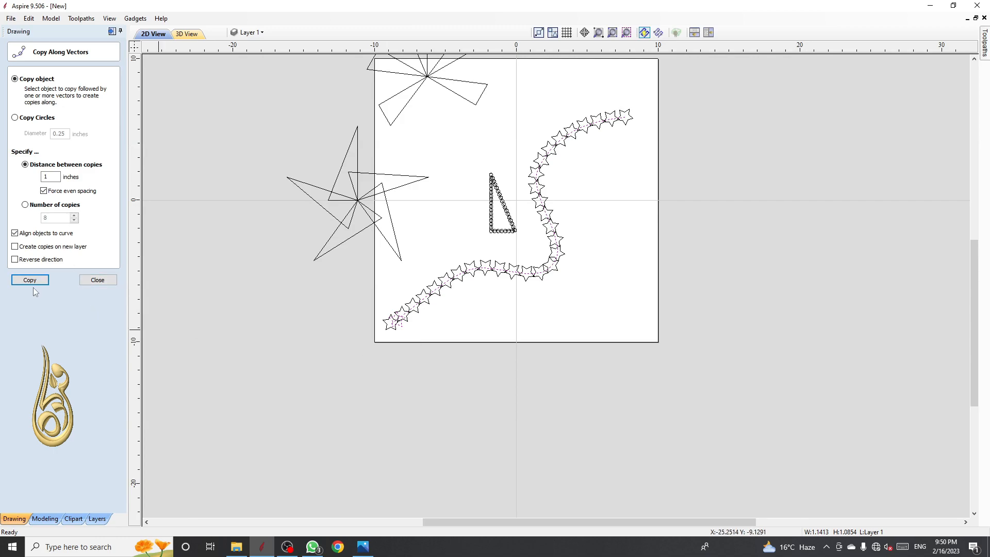
# Undo the last star copies and copy the star along the curve as 10 copies with reversed direction.
pyautogui.hotkey('ctrl', 'z')
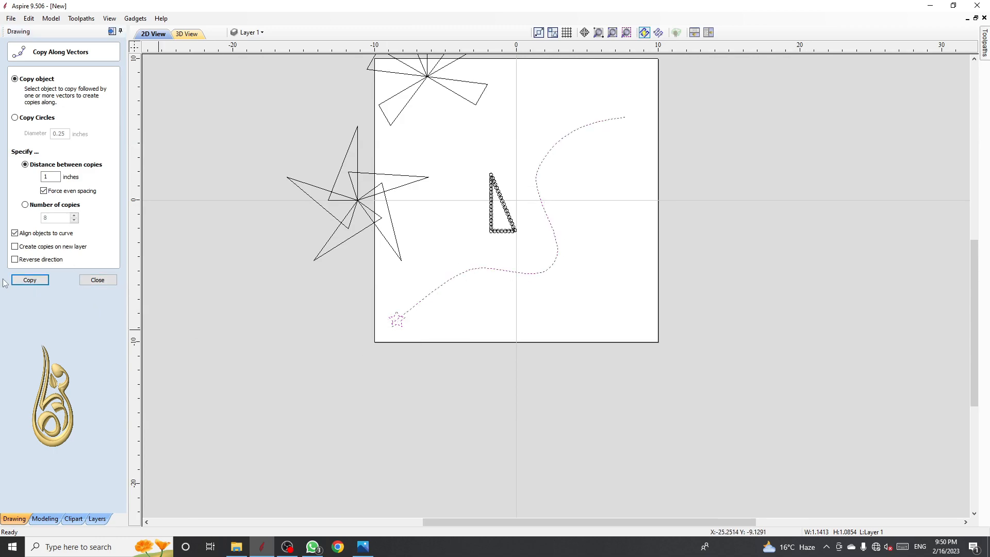
pyautogui.click(24, 205)
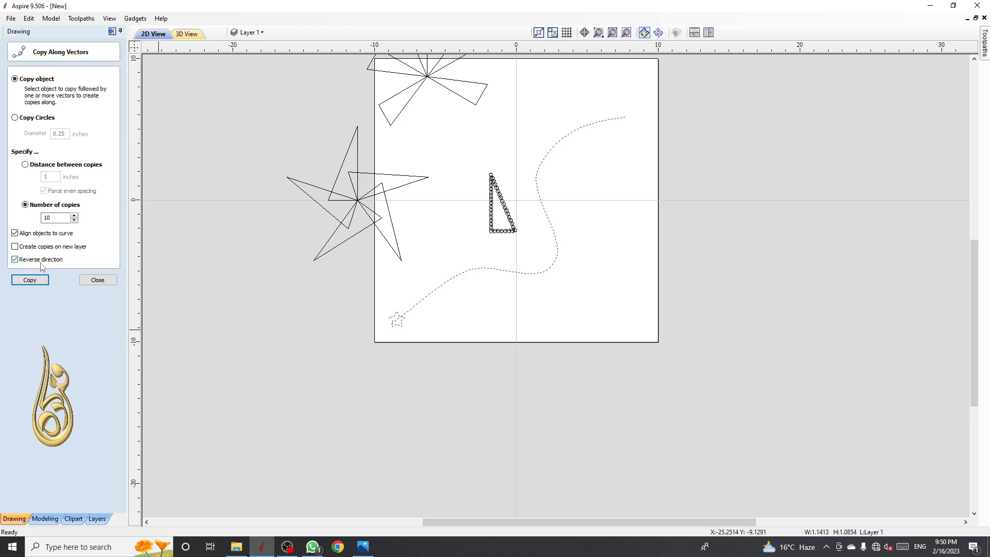
pyautogui.scroll(3, 401, 345)
pyautogui.scroll(3, 402, 344)
pyautogui.scroll(-6, 391, 292)
pyautogui.scroll(2, 439, 269)
pyautogui.scroll(2, 439, 269)
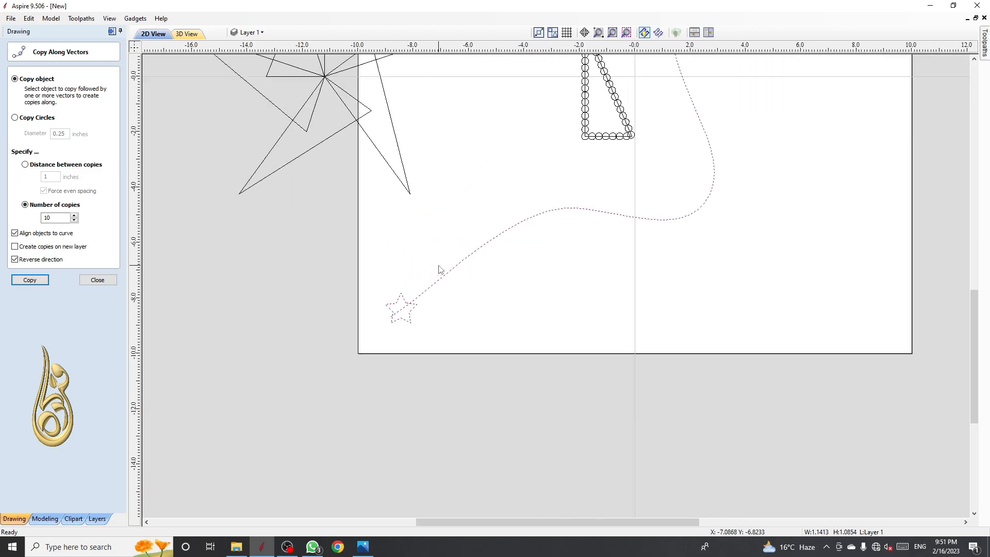
pyautogui.scroll(-4, 418, 314)
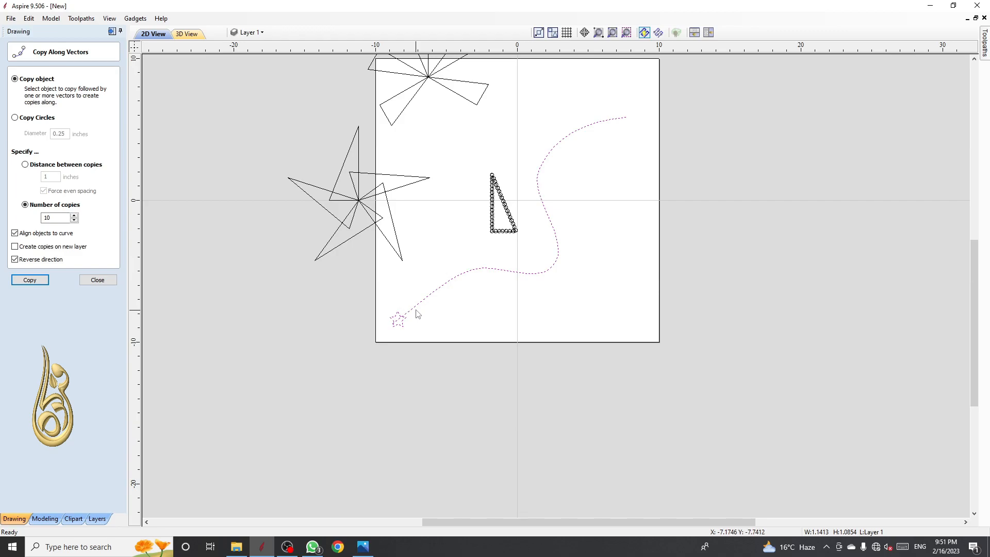
pyautogui.click(29, 281)
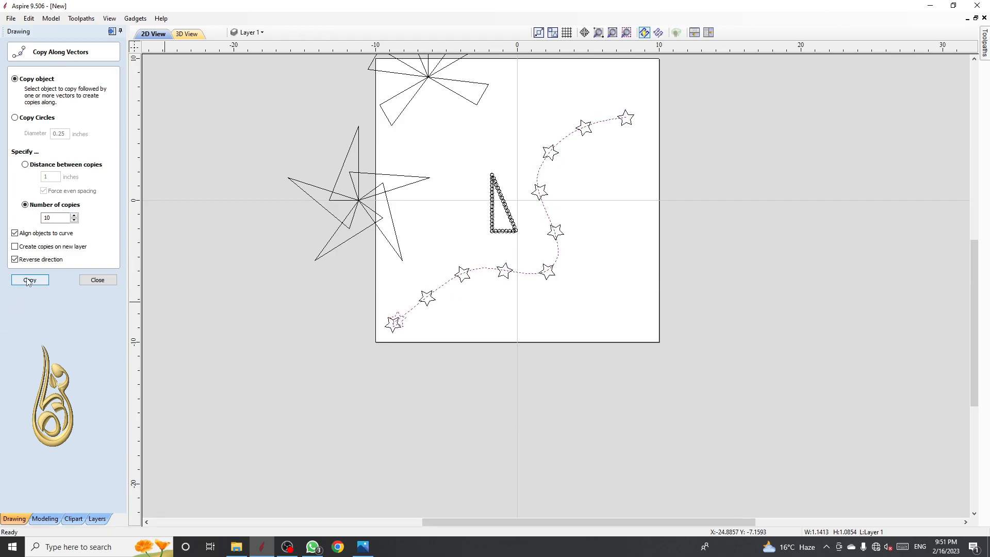
# Examine how the ten star copies are spaced and rotated along the curve compared with the original star.
pyautogui.scroll(4, 543, 188)
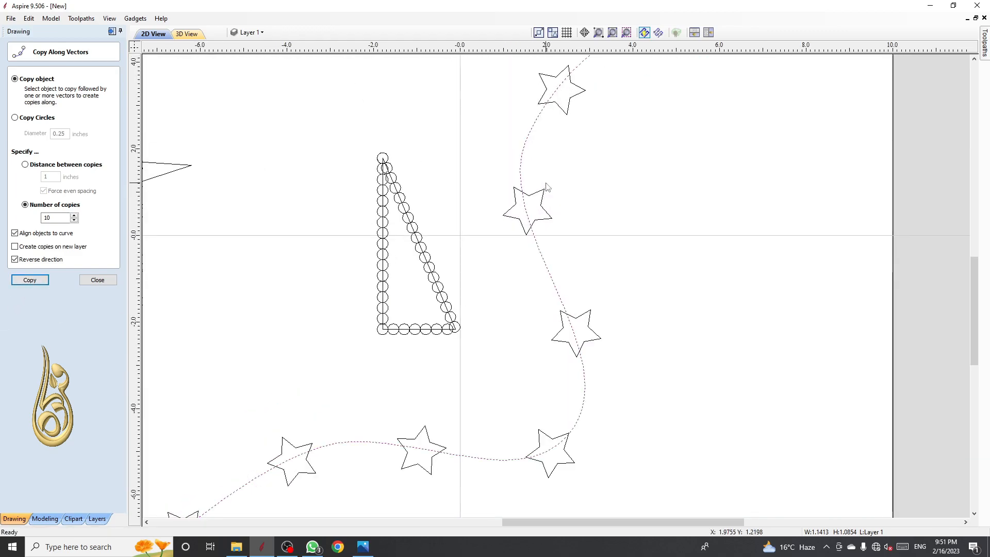
pyautogui.scroll(-3, 547, 188)
pyautogui.scroll(2, 322, 416)
pyautogui.scroll(-2, 314, 408)
pyautogui.scroll(3, 315, 405)
pyautogui.moveTo(370, 387); pyautogui.dragTo(339, 370)
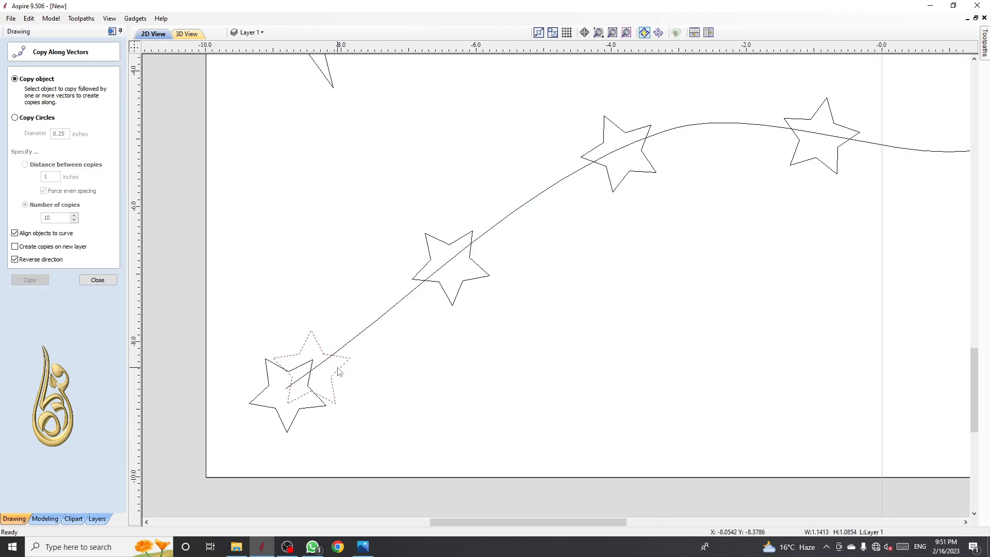
pyautogui.scroll(-3, 338, 369)
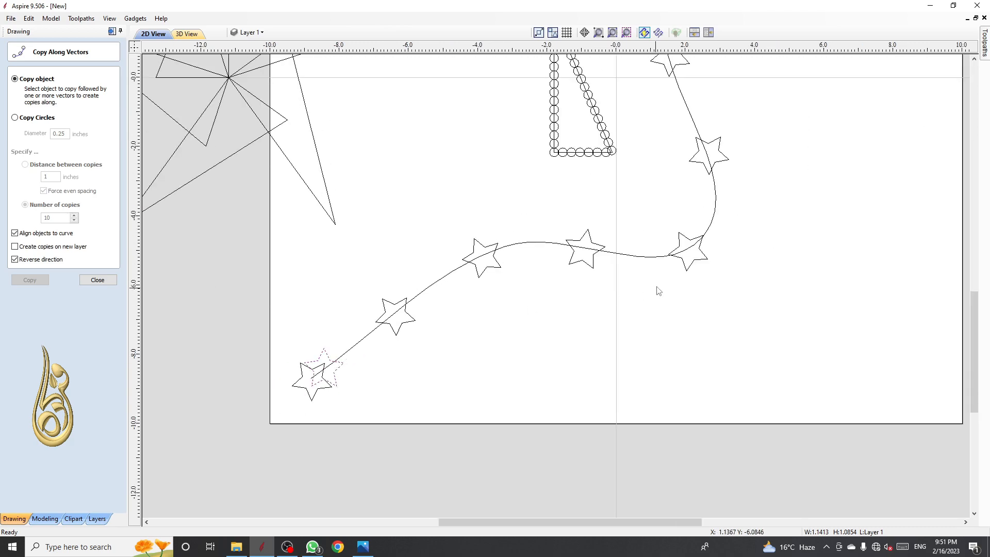
pyautogui.scroll(3, 658, 292)
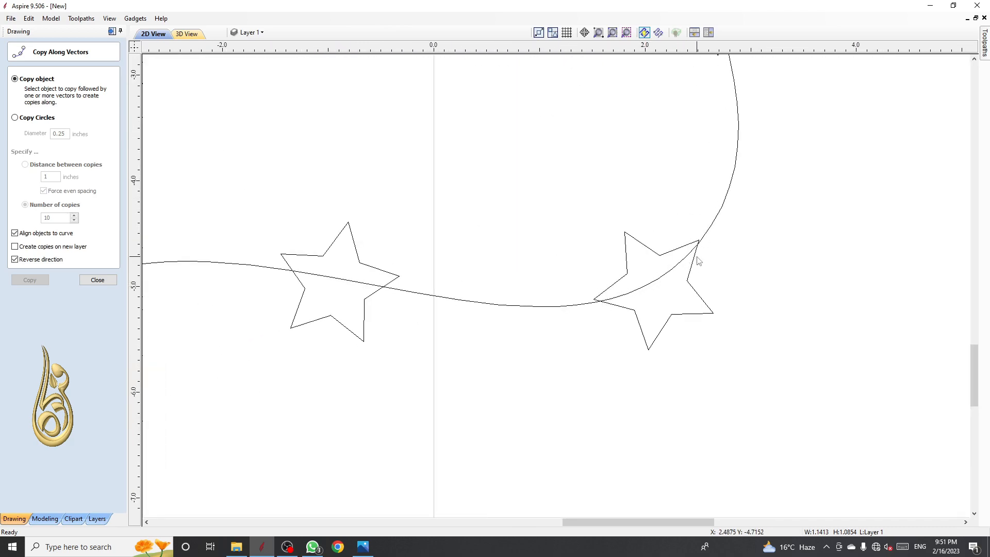
pyautogui.scroll(-4, 700, 260)
pyautogui.scroll(3, 704, 202)
pyautogui.scroll(-1, 703, 202)
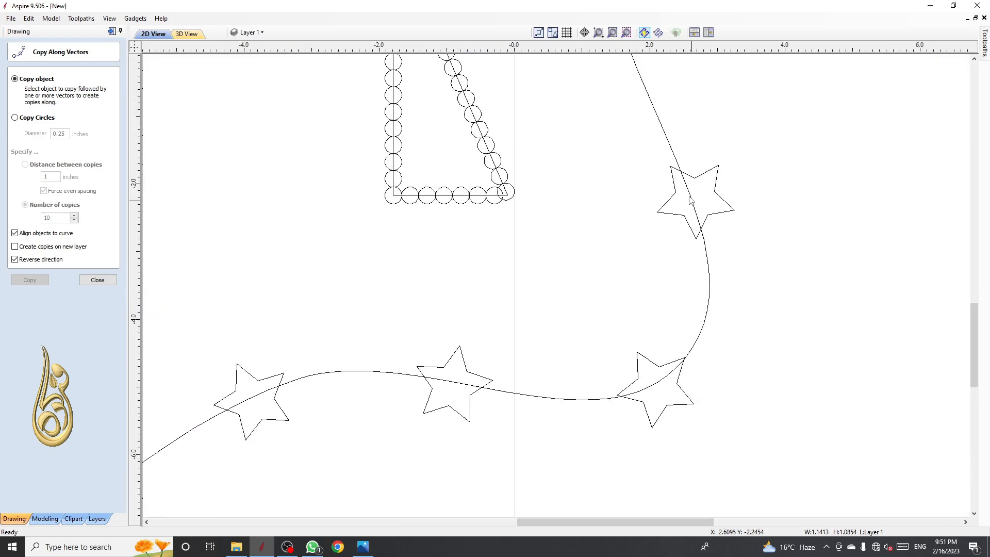
pyautogui.scroll(-3, 679, 178)
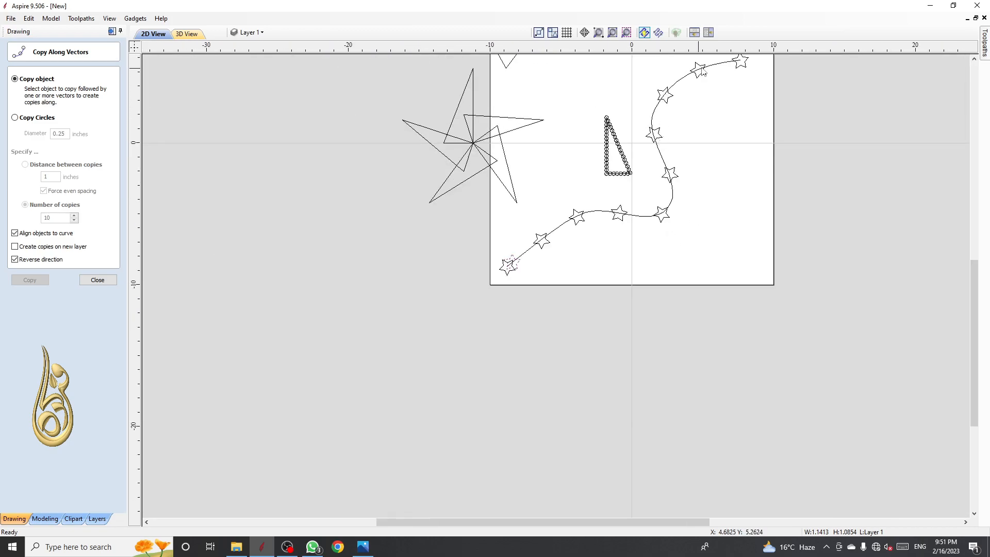
# Delete the original star overlapping the first copy at the curve's lower end and check the remaining copies.
pyautogui.scroll(3, 527, 259)
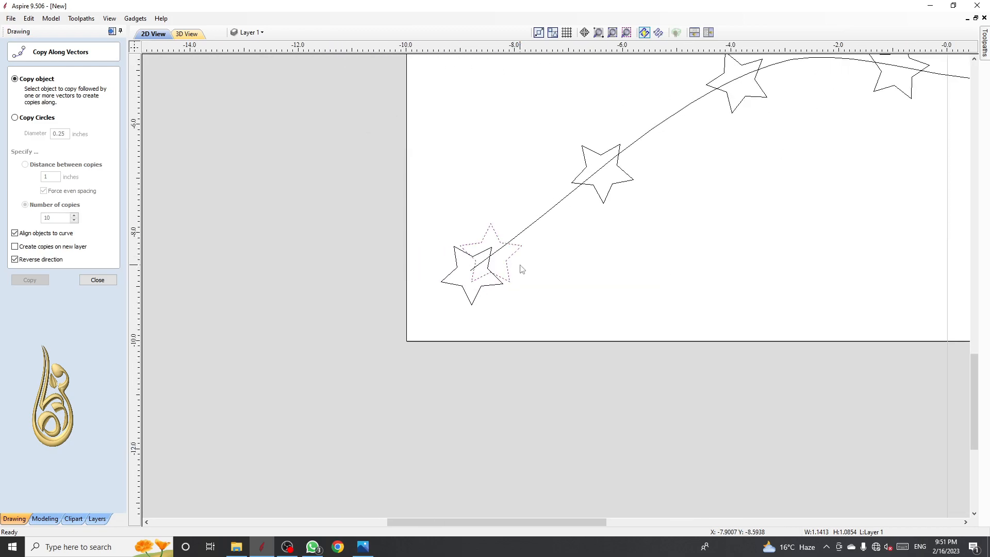
pyautogui.scroll(-3, 522, 265)
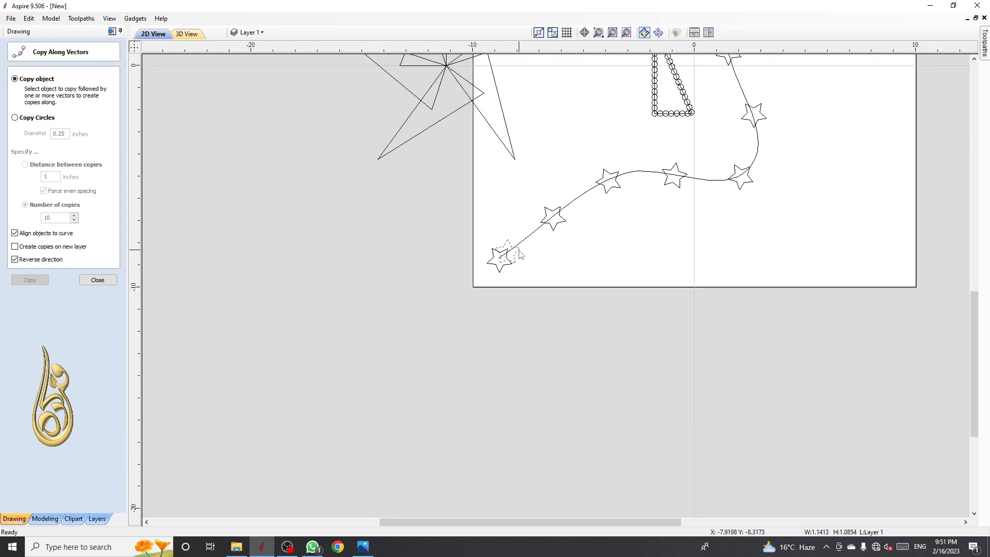
pyautogui.scroll(3, 524, 253)
pyautogui.scroll(-1, 537, 217)
pyautogui.scroll(2, 531, 224)
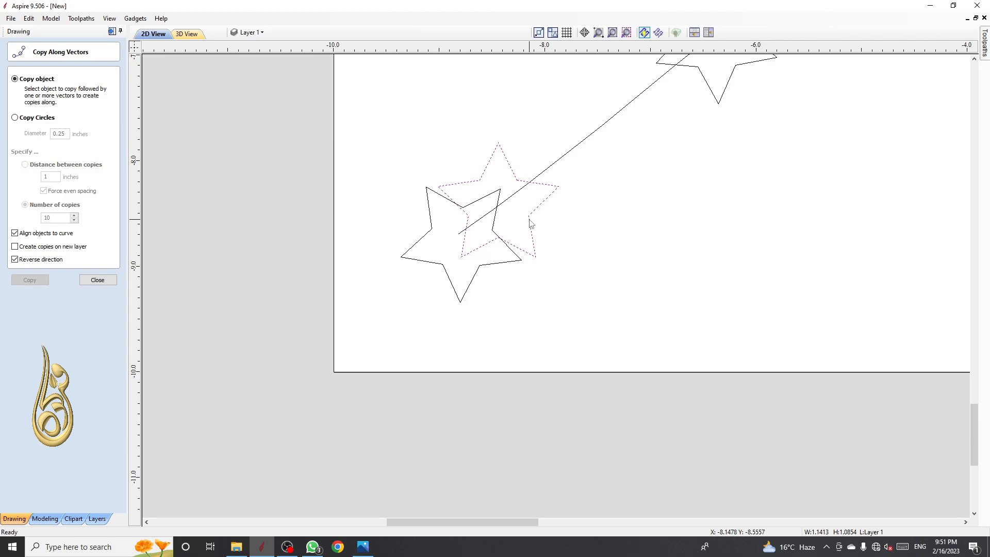
pyautogui.scroll(-3, 528, 232)
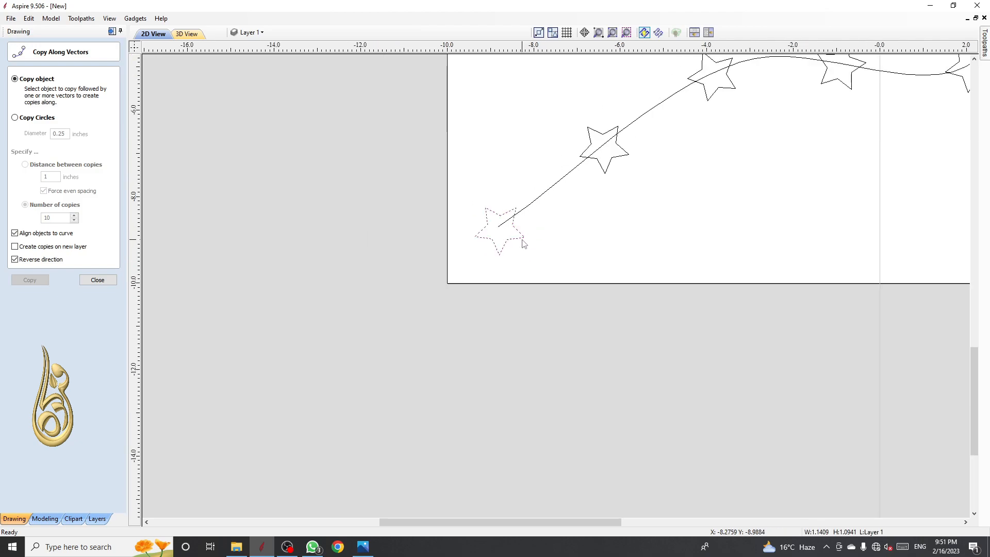
pyautogui.scroll(-3, 524, 241)
pyautogui.scroll(-2, 561, 213)
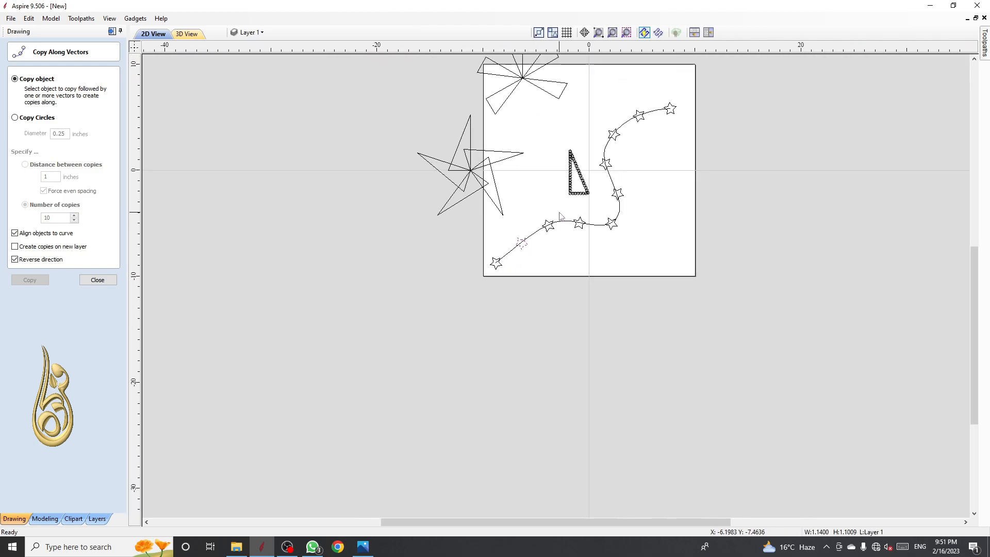
# Undo the star deletion and the ten copies, and reselect the star and curve with spacing set by distance between copies.
pyautogui.hotkey('ctrl', 'z')
pyautogui.scroll(5, 513, 248)
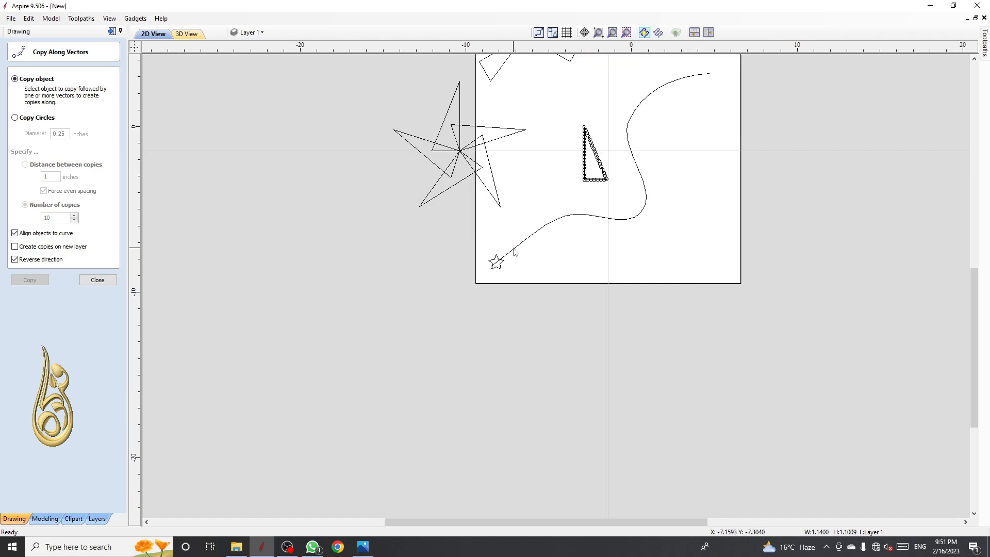
pyautogui.click(483, 299)
pyautogui.keyDown('shift'); pyautogui.click(521, 242); pyautogui.keyUp('shift')
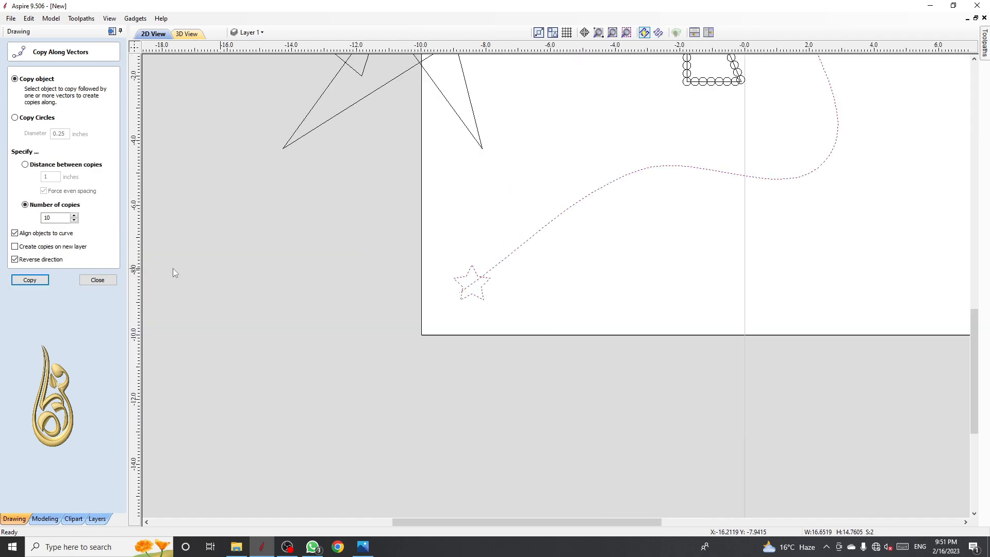
pyautogui.click(25, 165)
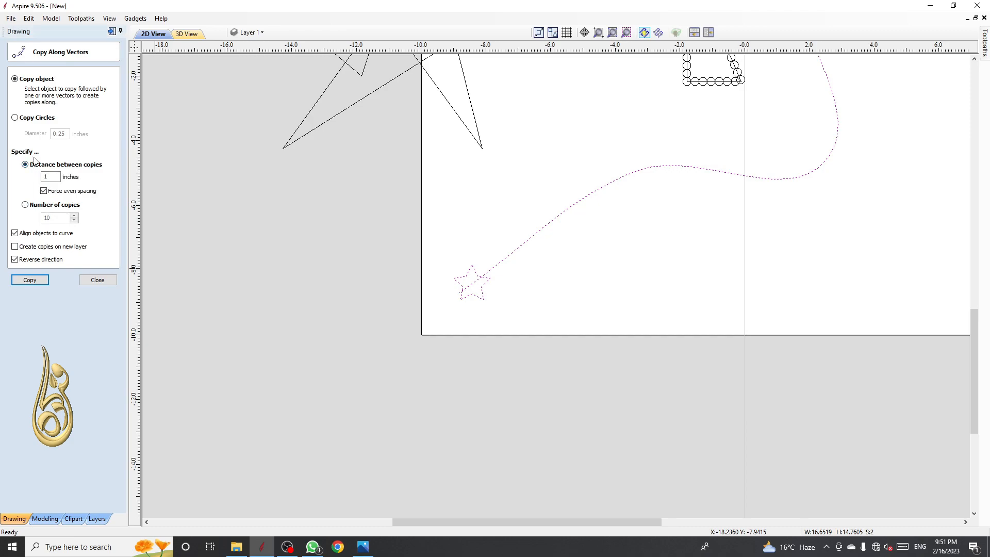
# Check the existing layers, set copies to be created on a new layer, and reselect the star followed by the curve.
pyautogui.click(252, 32)
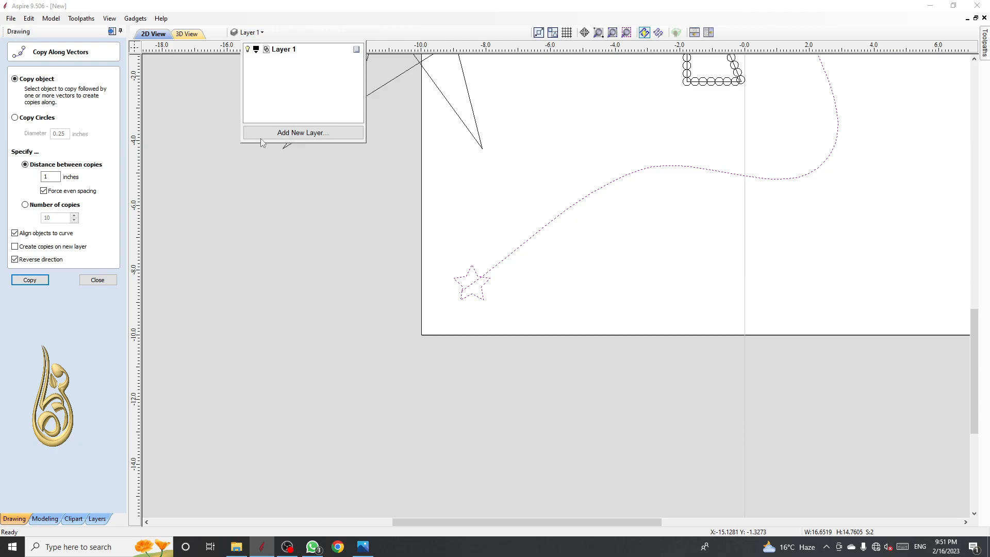
pyautogui.click(309, 196)
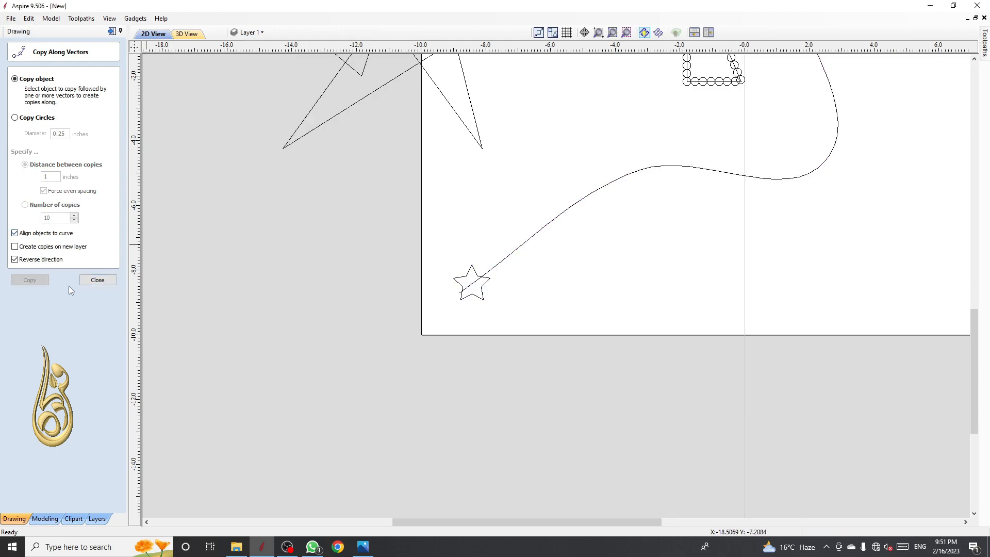
pyautogui.click(22, 250)
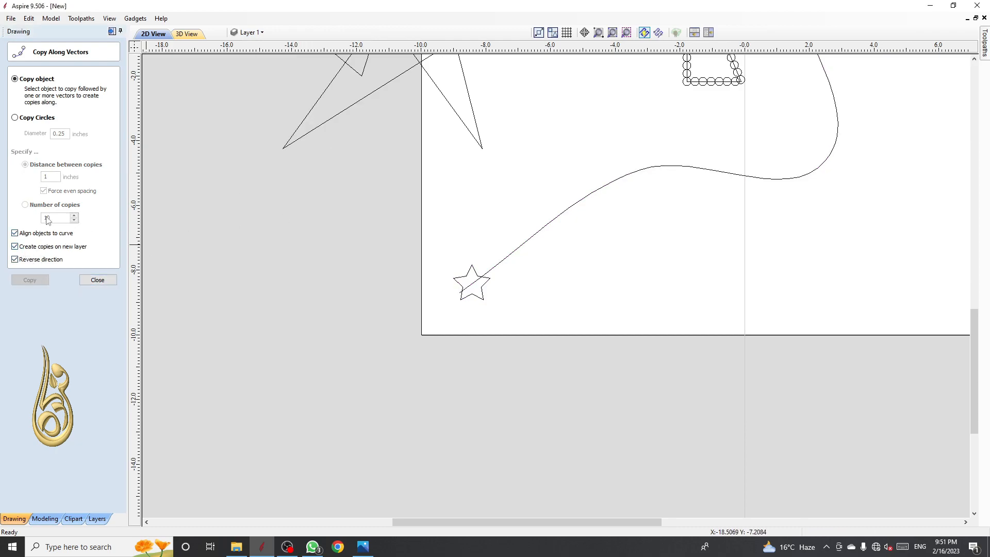
pyautogui.click(475, 300)
pyautogui.moveTo(651, 240); pyautogui.dragTo(590, 186)
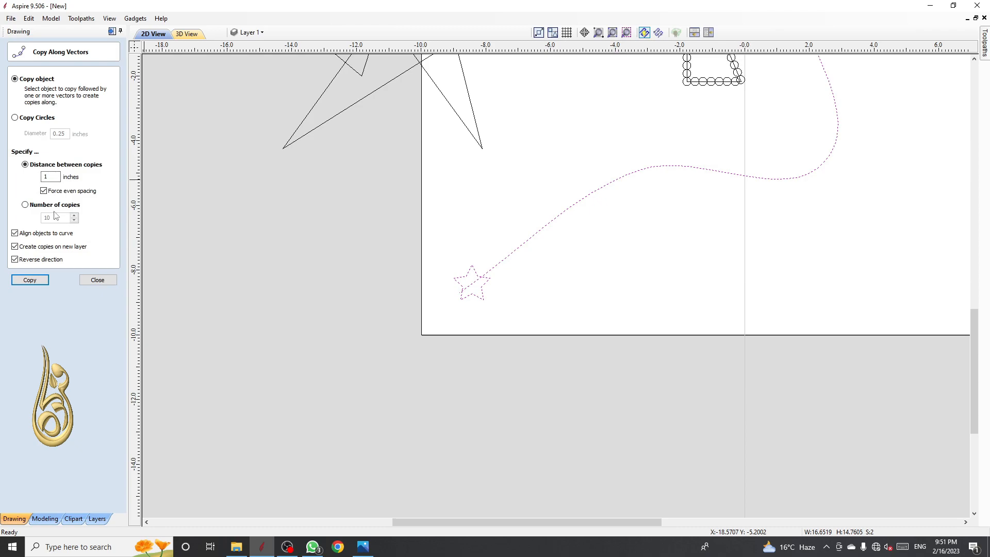
# Copy the star along the curve onto a new layer with 0.5 inches between copies and inspect the overlaps.
pyautogui.doubleClick(51, 177)
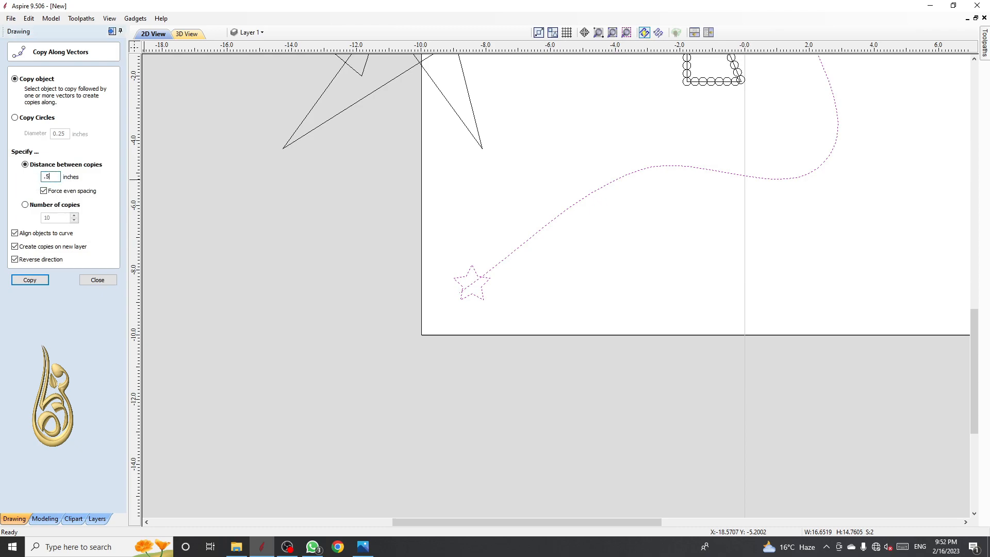
pyautogui.click(28, 281)
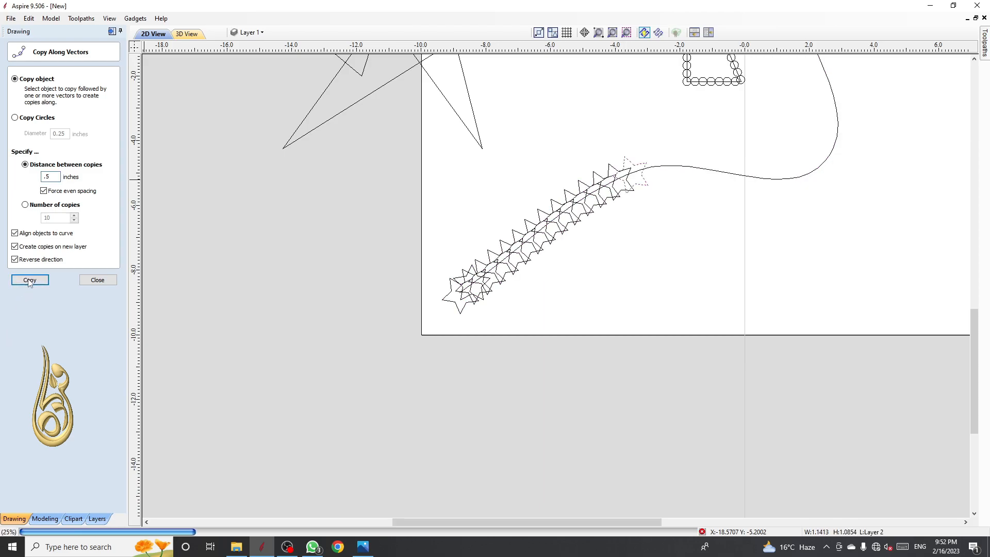
pyautogui.scroll(-3, 561, 291)
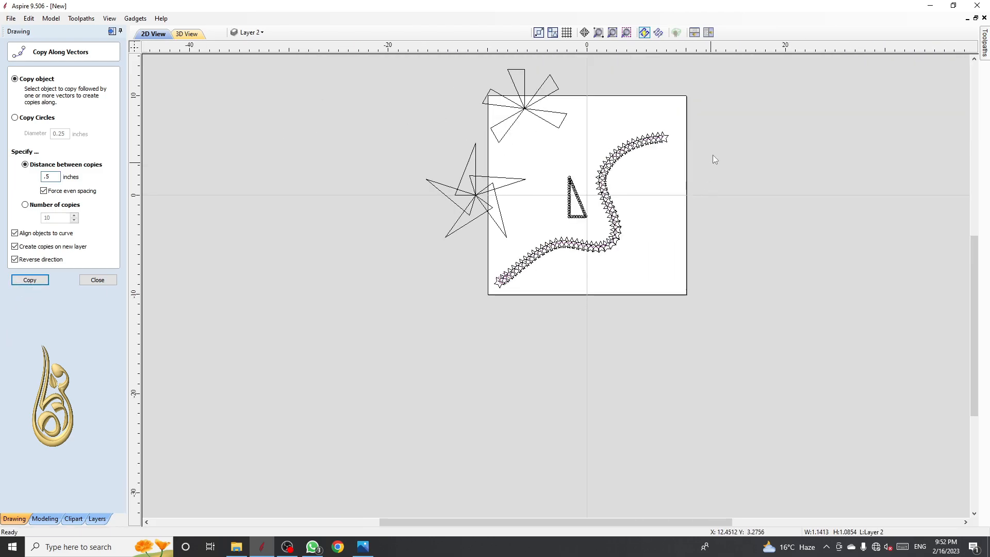
pyautogui.scroll(5, 710, 163)
pyautogui.scroll(-4, 675, 105)
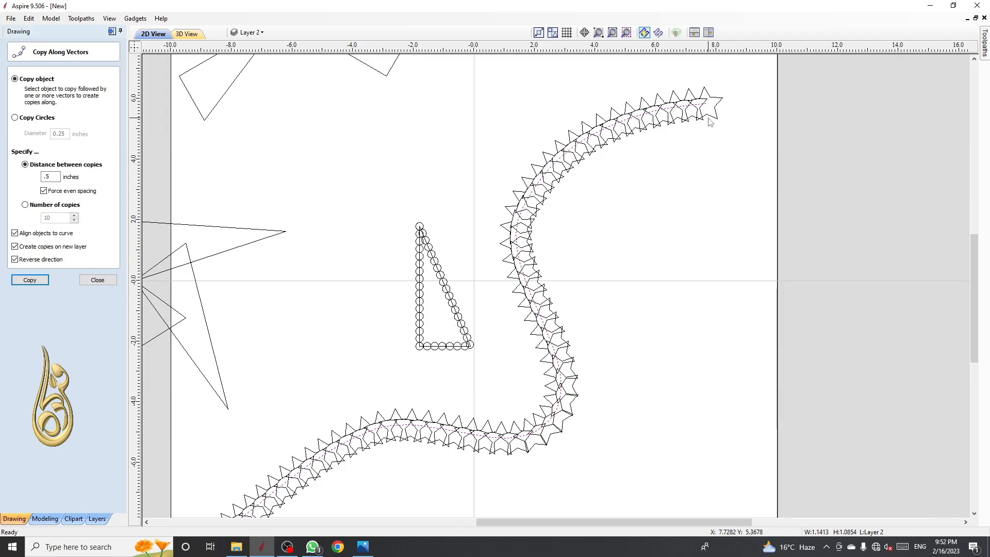
# Undo the 0.5-inch copies and copy the star along the curve onto a new layer with 1 inch between copies.
pyautogui.hotkey('ctrl', 'z')
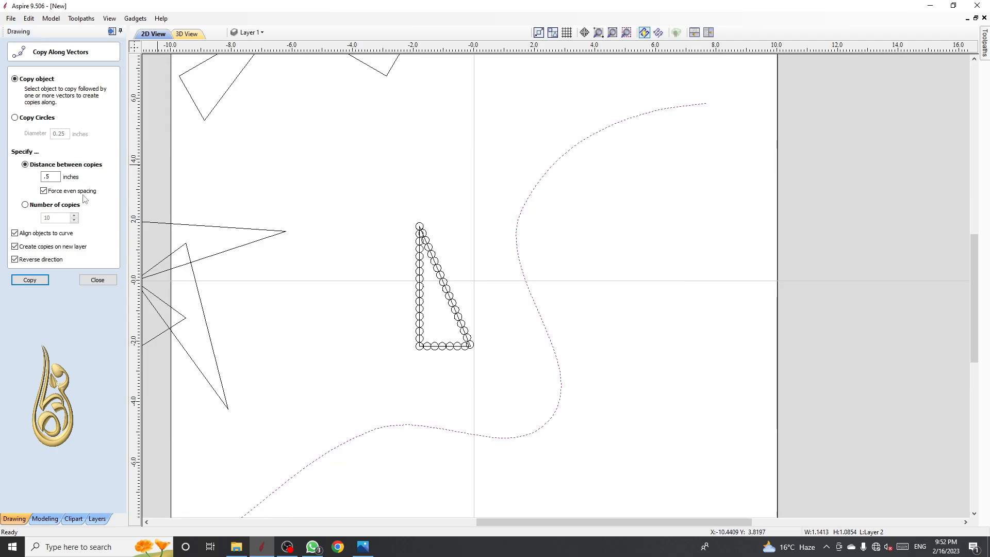
pyautogui.doubleClick(55, 177)
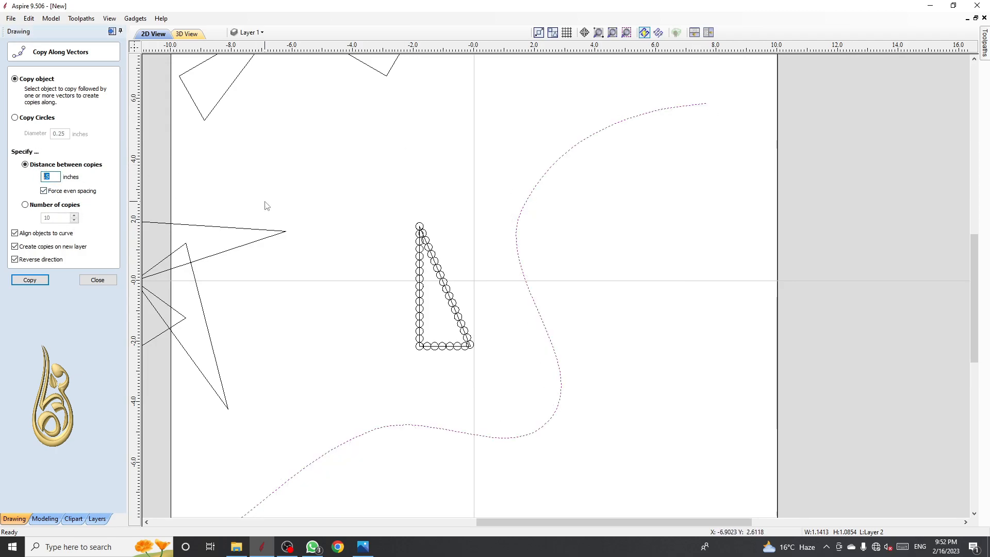
pyautogui.click(30, 279)
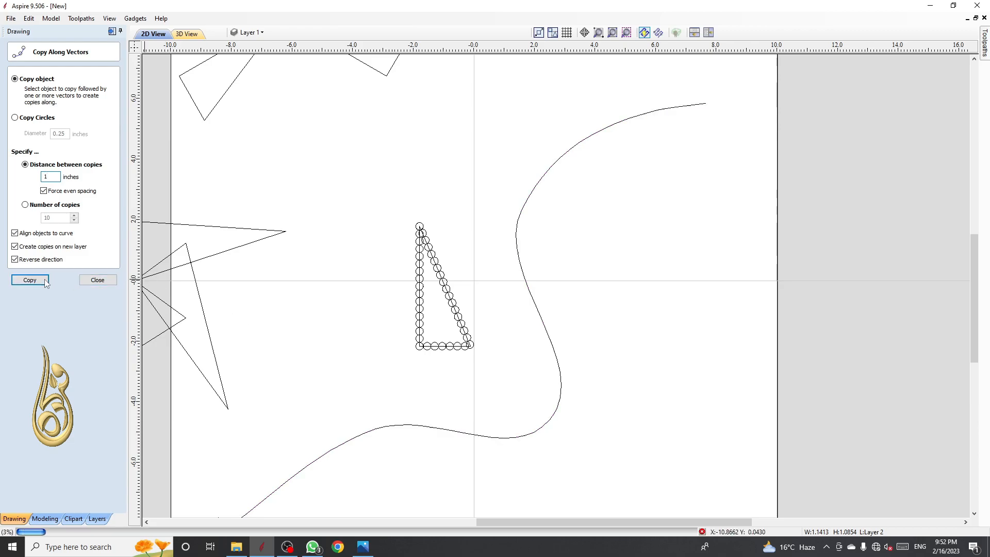
pyautogui.scroll(-2, 645, 160)
pyautogui.scroll(4, 549, 268)
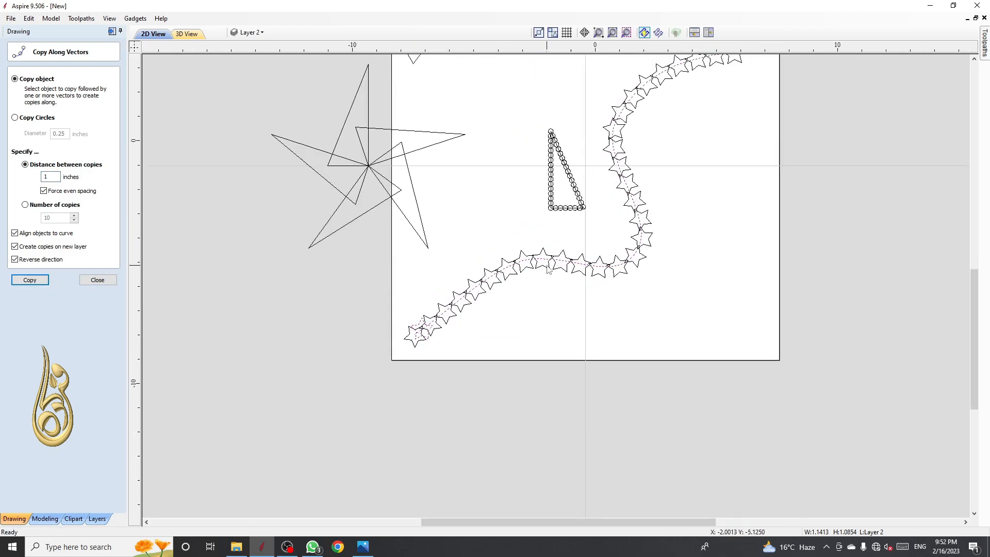
pyautogui.scroll(-4, 549, 268)
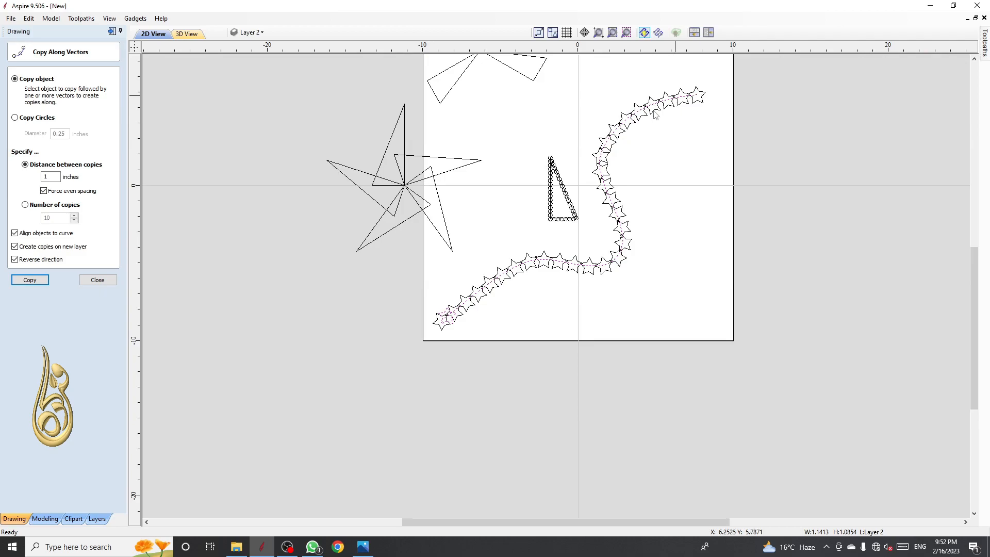
# Check the layer list for the new layer holding the star copies and close the Copy Along Vectors tool.
pyautogui.click(250, 32)
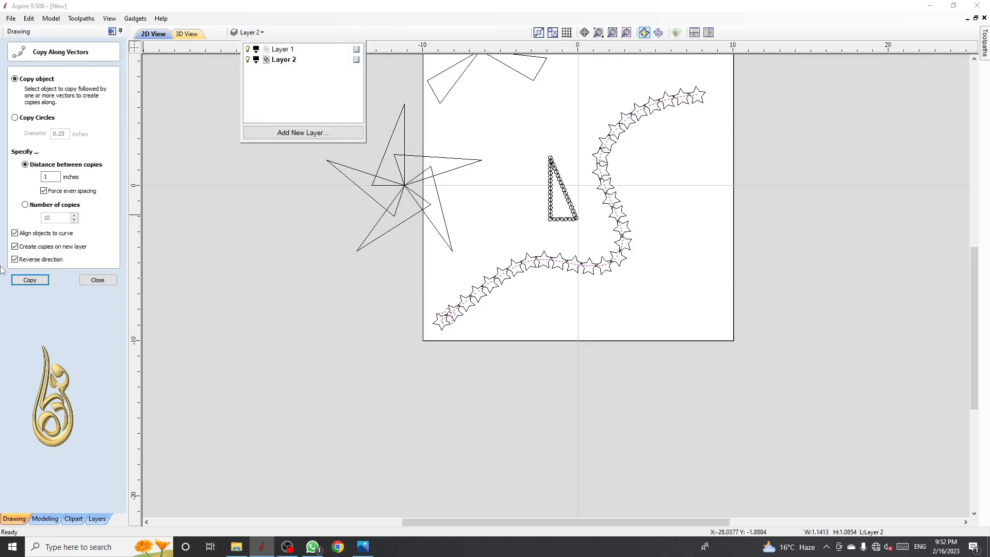
pyautogui.click(276, 265)
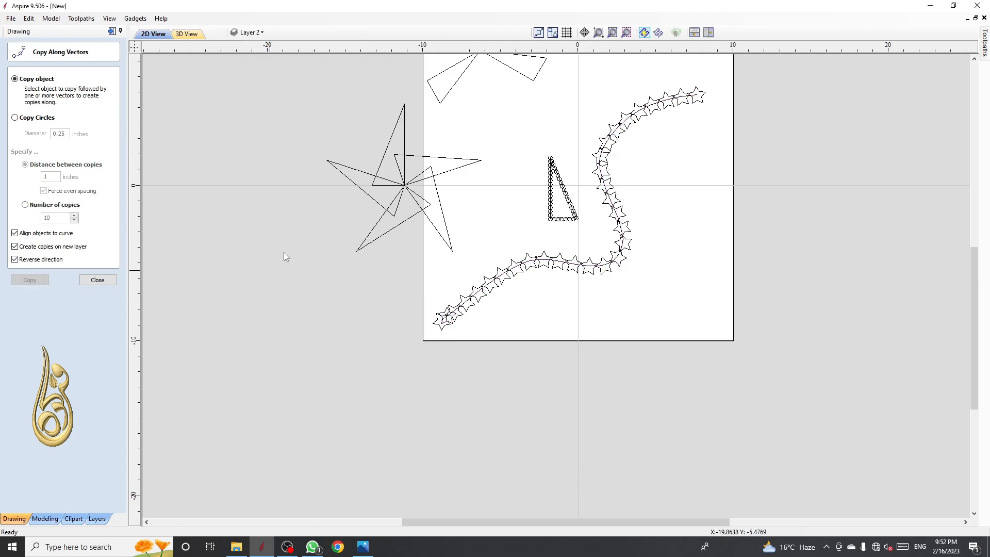
pyautogui.click(99, 279)
pyautogui.scroll(-3, 514, 228)
pyautogui.scroll(2, 624, 239)
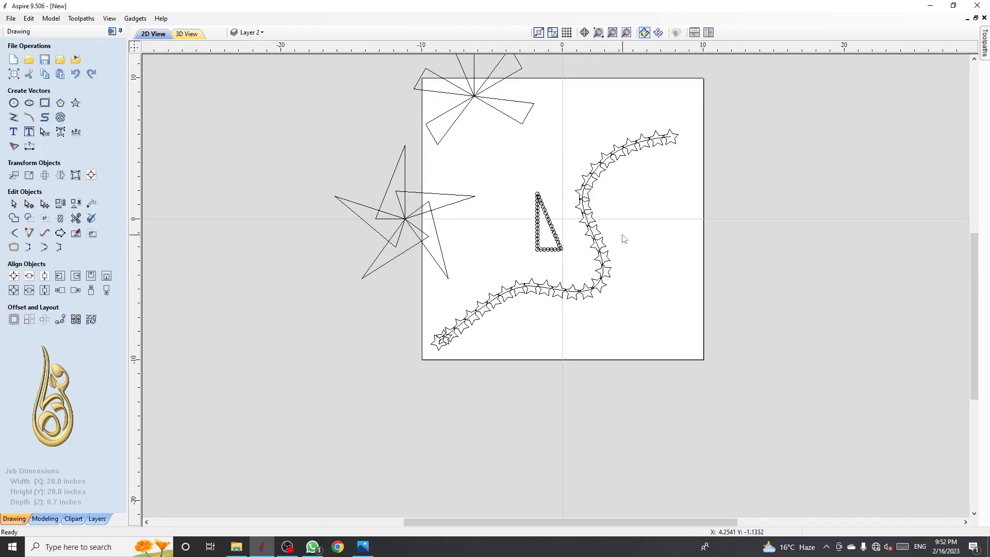
pyautogui.scroll(-1, 577, 206)
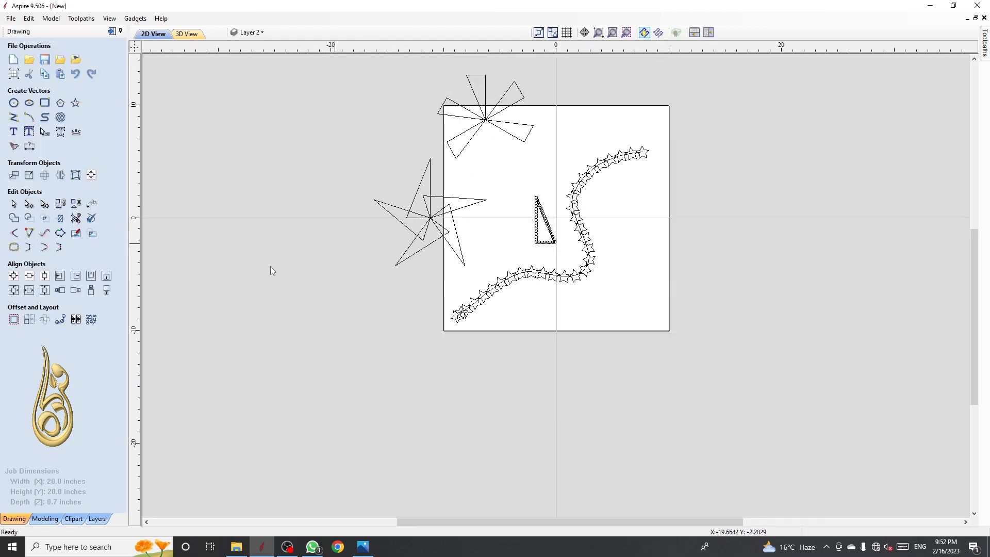
pyautogui.click(76, 320)
pyautogui.click(575, 244)
pyautogui.scroll(4, 546, 249)
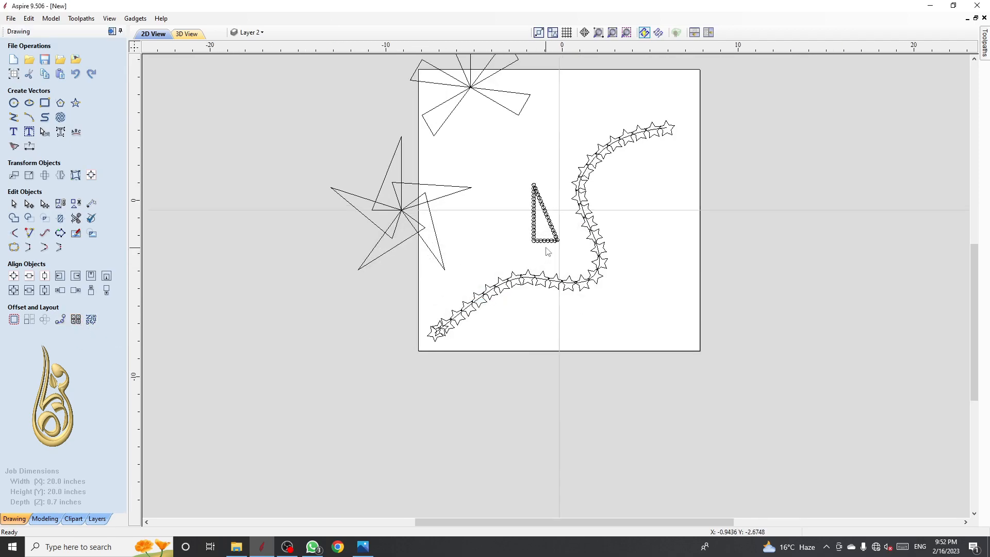
pyautogui.scroll(-2, 366, 247)
pyautogui.moveTo(391, 198); pyautogui.dragTo(369, 159)
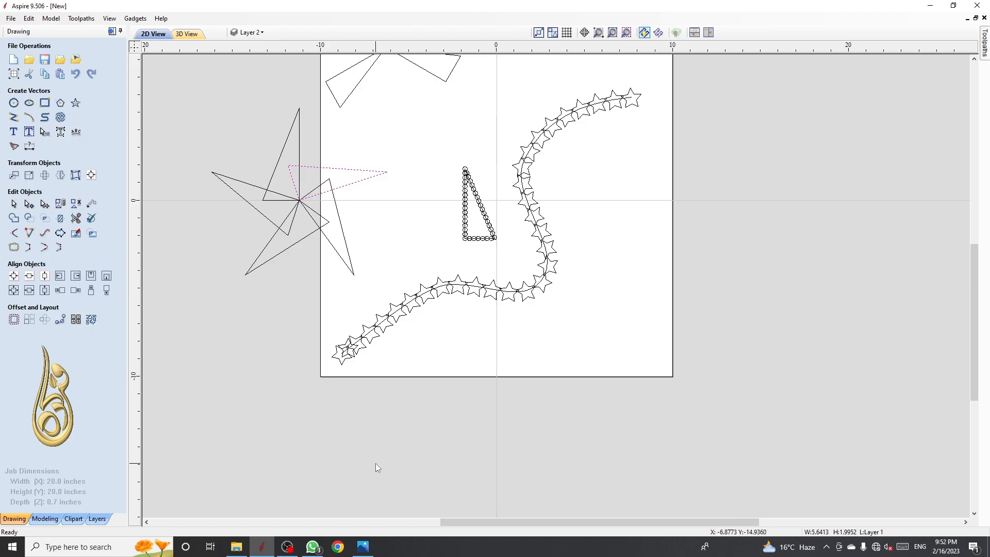
# Select the guide curve running through the star copies and delete it, keeping only the stars.
pyautogui.scroll(5, 489, 293)
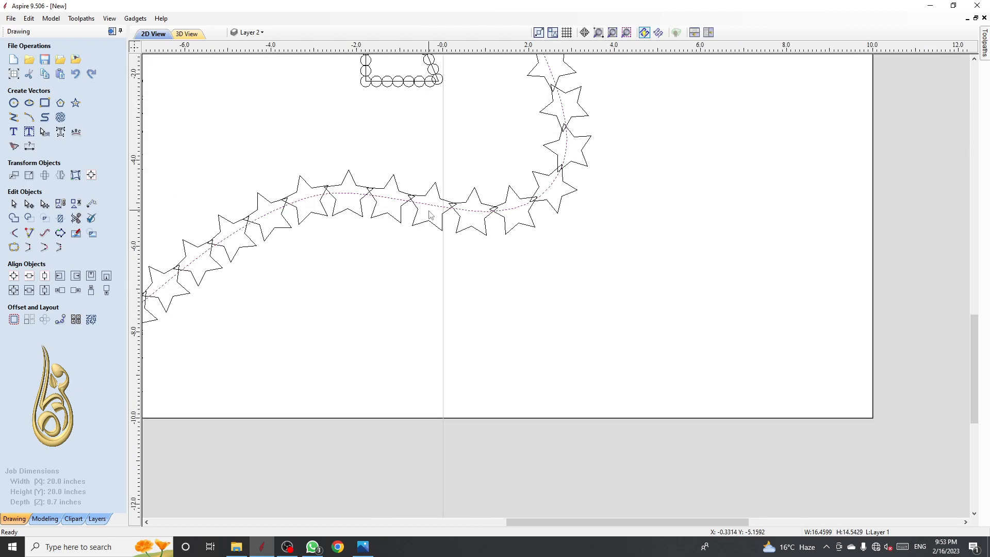
pyautogui.scroll(-6, 432, 209)
pyautogui.click(430, 213)
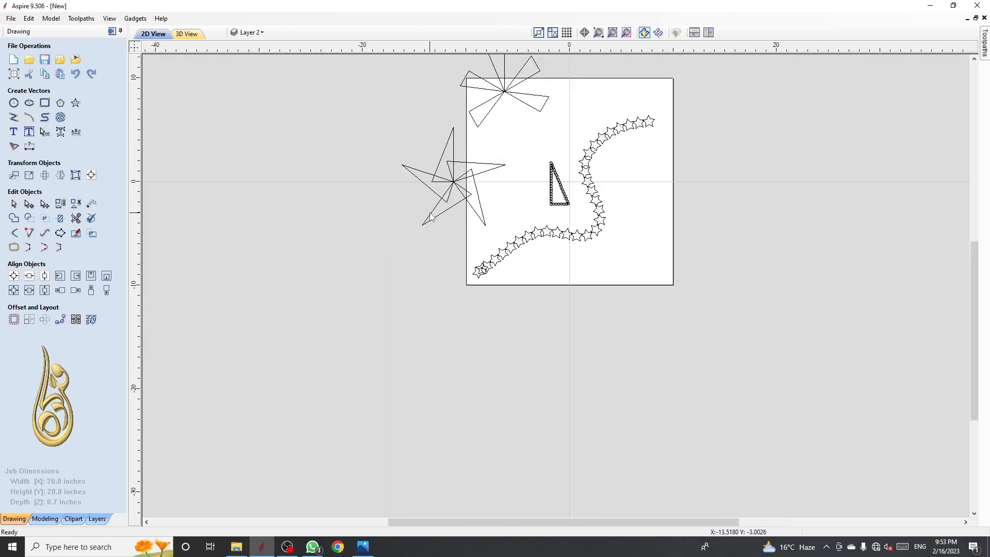
pyautogui.scroll(-1, 439, 210)
pyautogui.scroll(3, 601, 113)
pyautogui.scroll(-3, 600, 116)
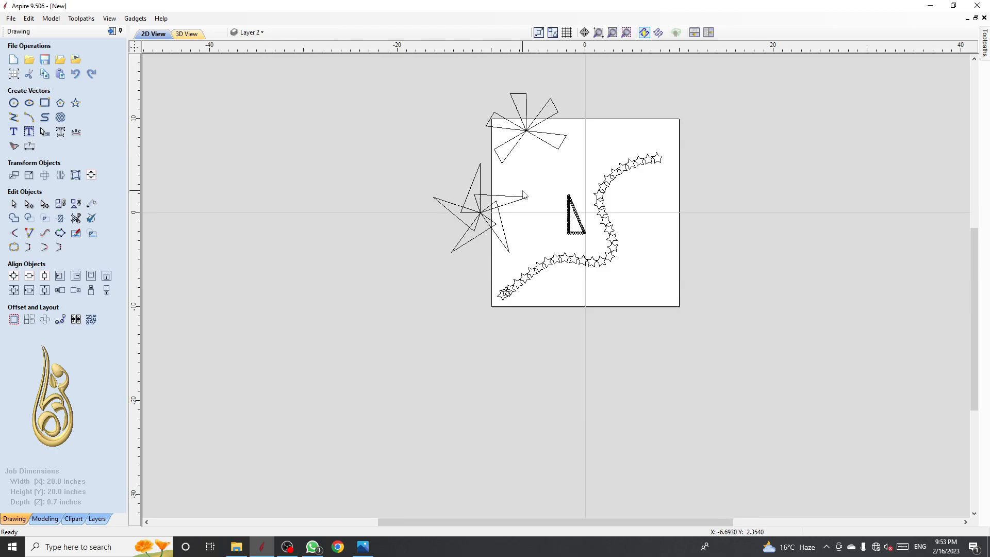
pyautogui.scroll(2, 522, 194)
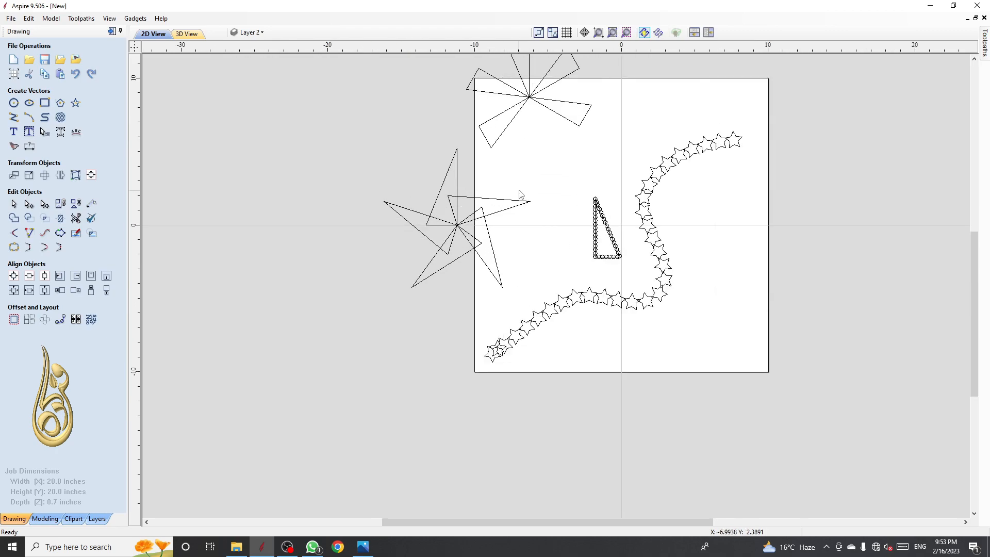